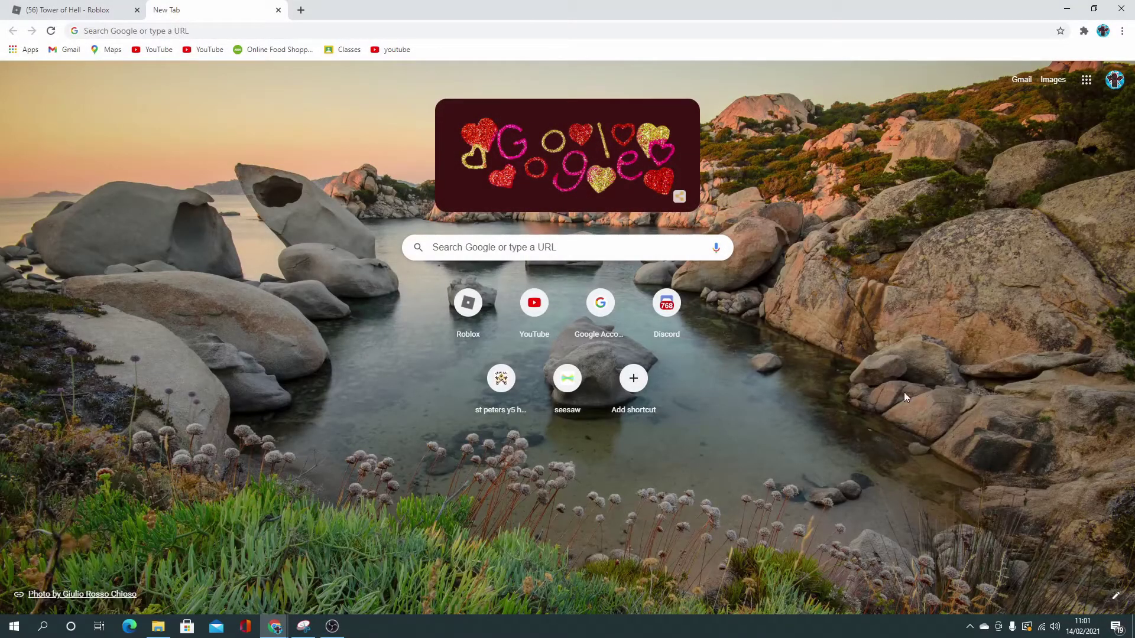
# Open gfx.png in Photos, close ele.png, and move the Photos window to the lower right
pyautogui.click(160, 627)
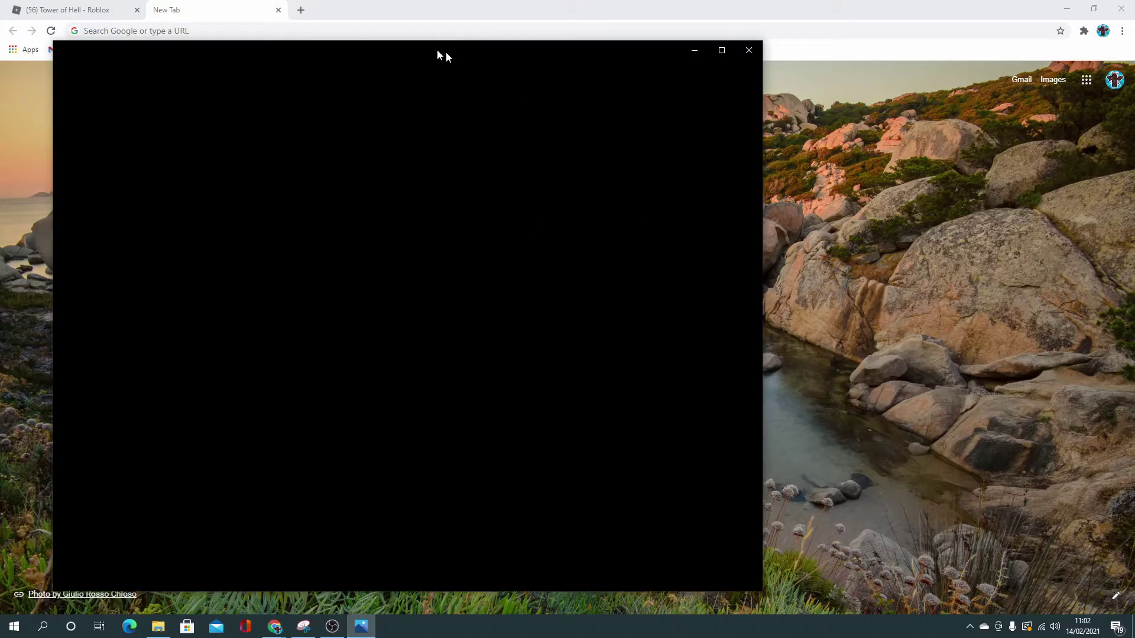
pyautogui.moveTo(437, 49); pyautogui.dragTo(597, 51)
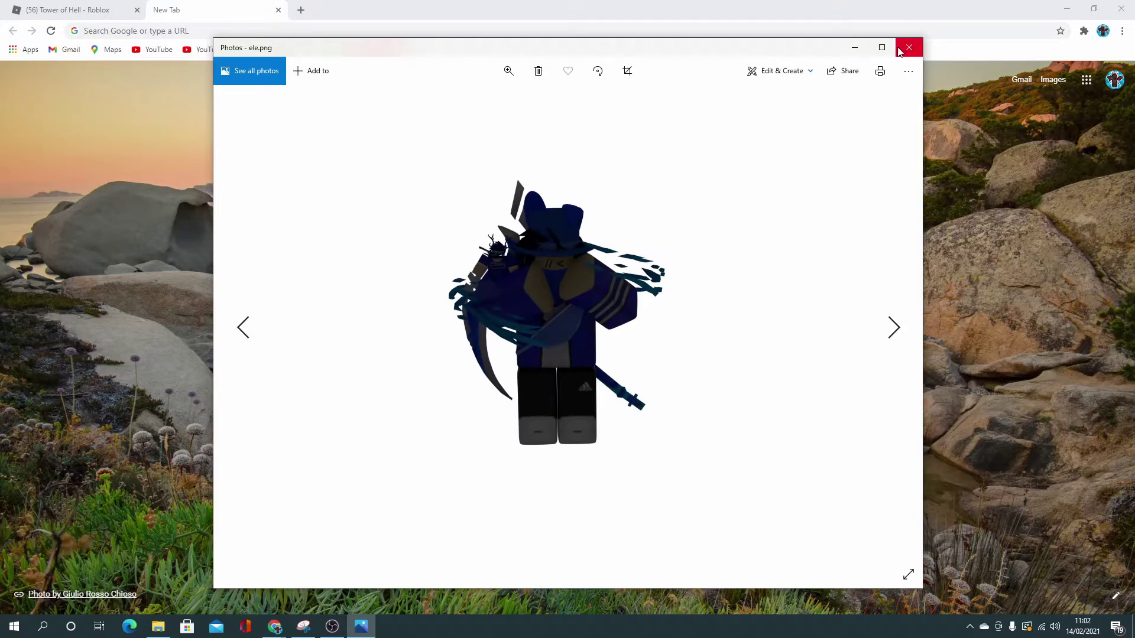
pyautogui.click(909, 47)
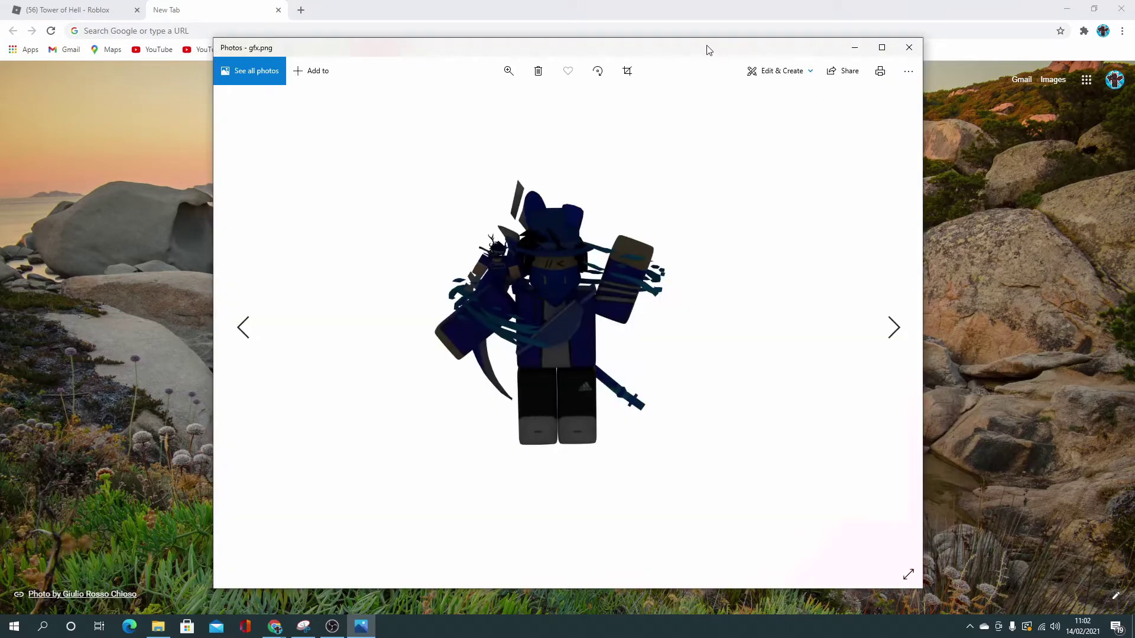
pyautogui.moveTo(708, 49); pyautogui.dragTo(757, 58)
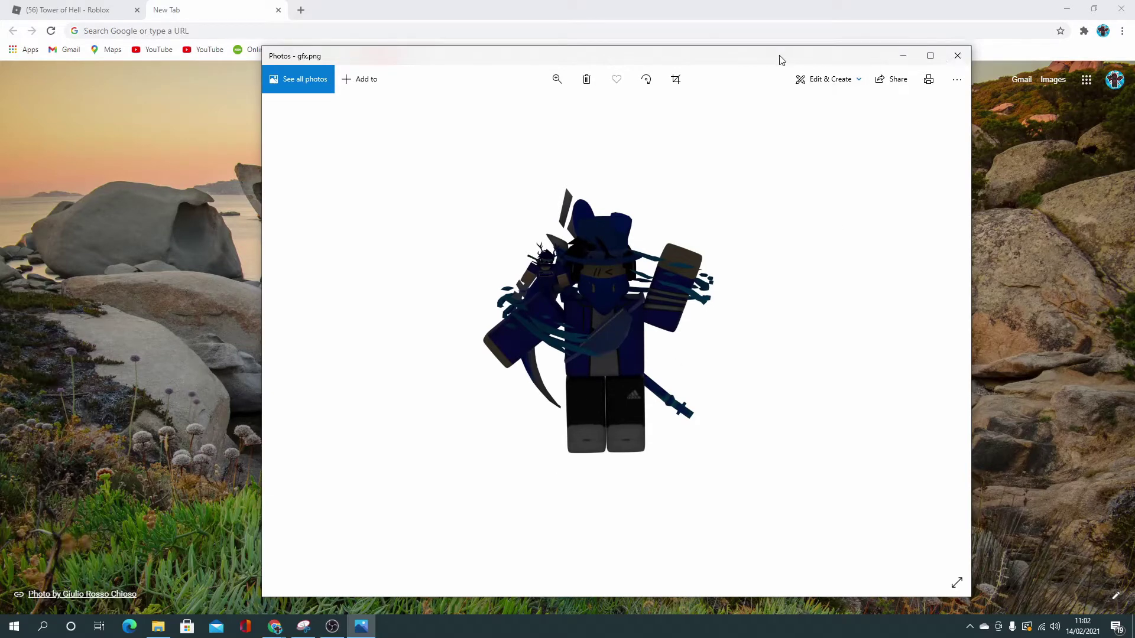
pyautogui.moveTo(779, 60); pyautogui.dragTo(1131, 290)
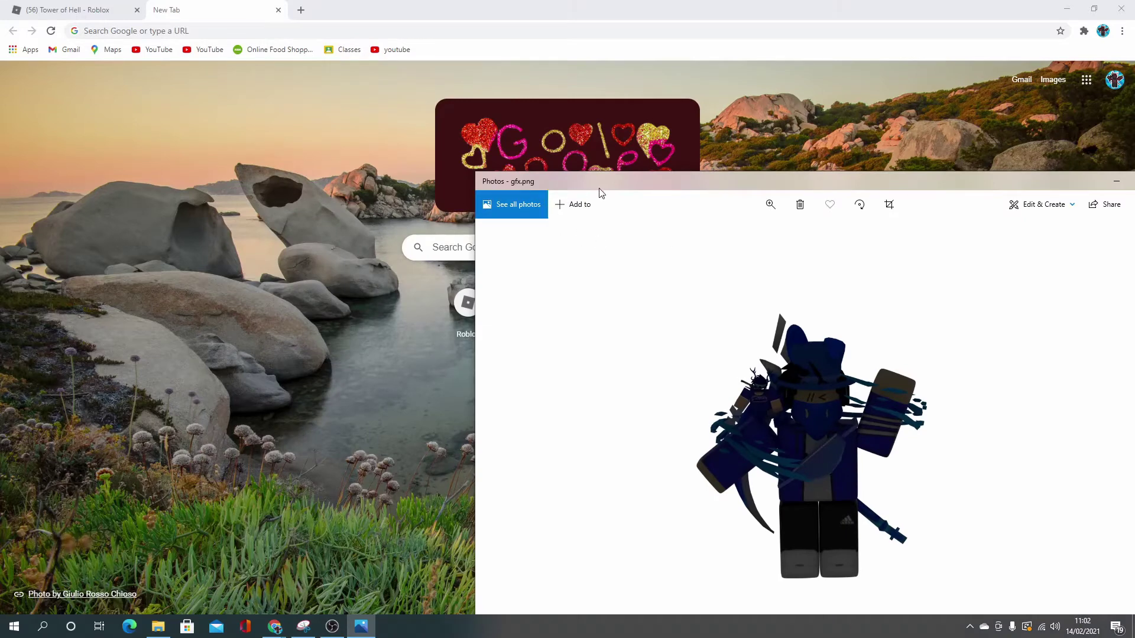
pyautogui.moveTo(600, 185); pyautogui.dragTo(711, 378)
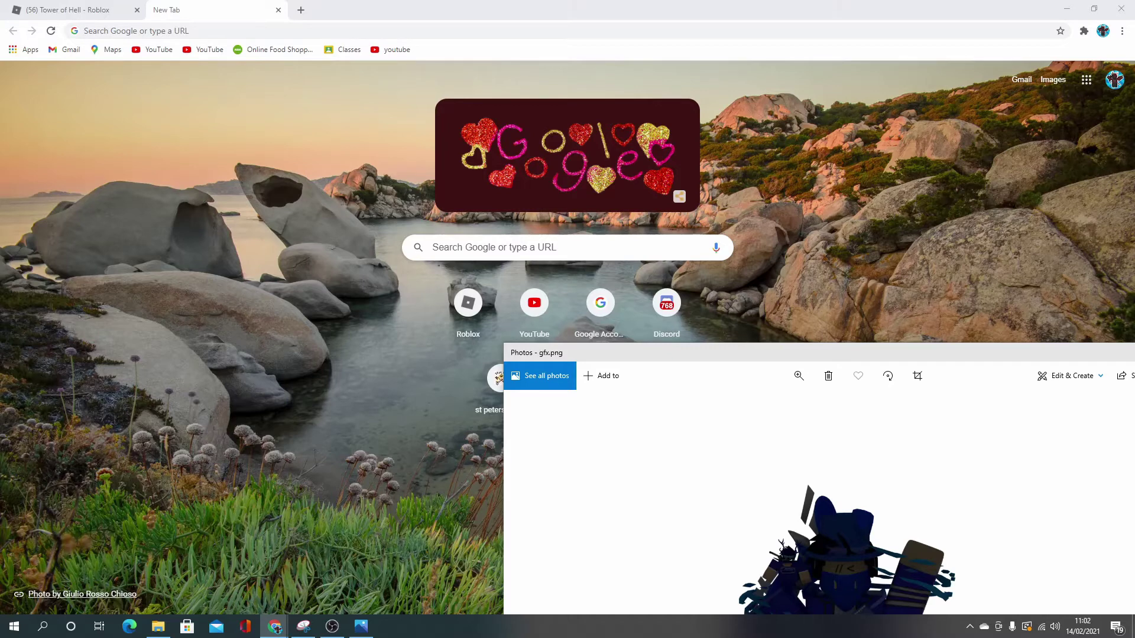
# Go to photopea.com and create a blank 1280×720 px New Project
pyautogui.click(204, 350)
pyautogui.click(271, 30)
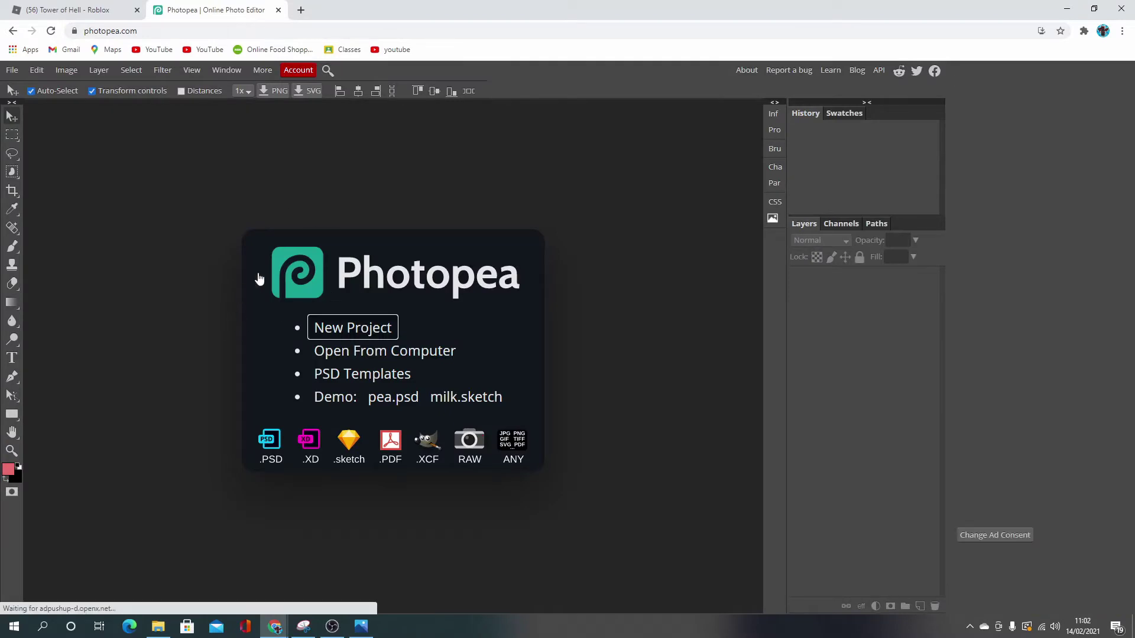
pyautogui.click(354, 327)
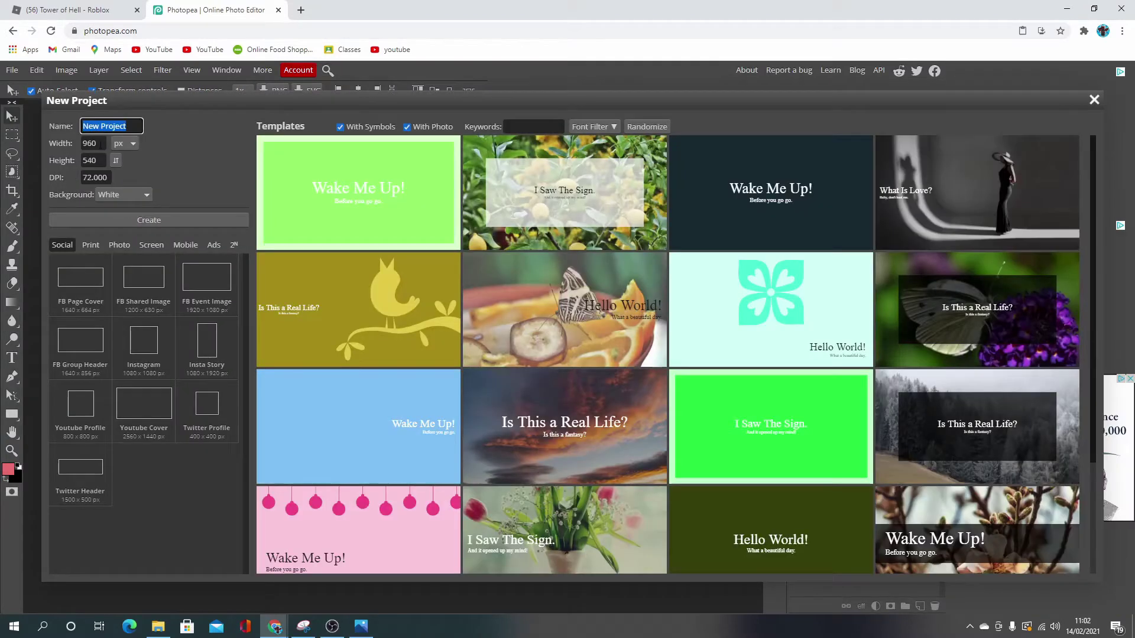
pyautogui.click(92, 143)
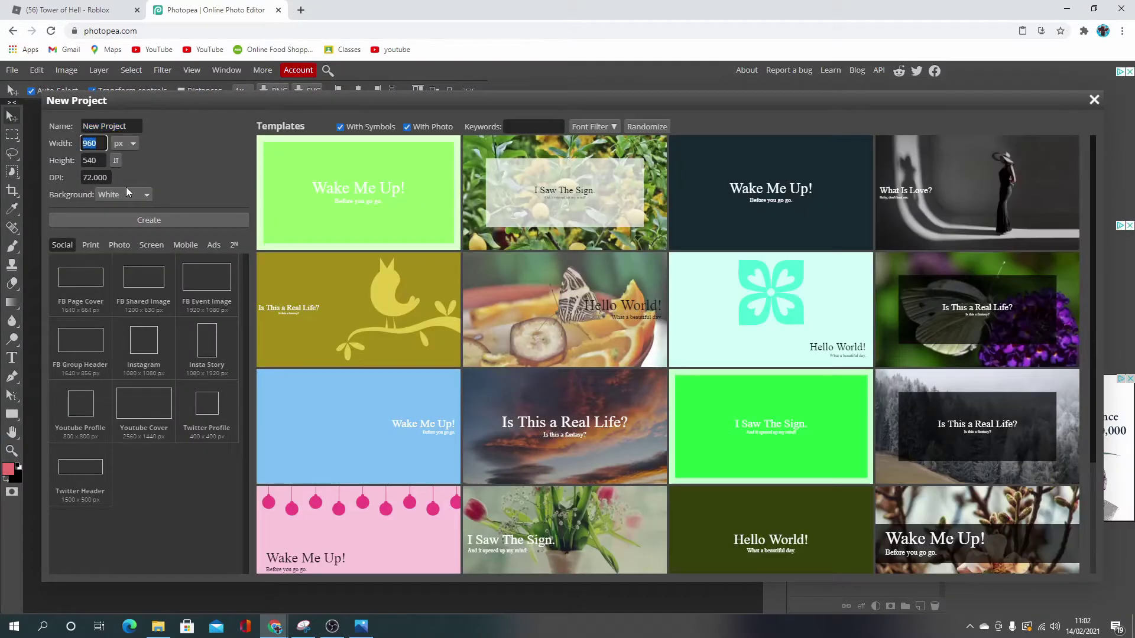
pyautogui.write('1280')
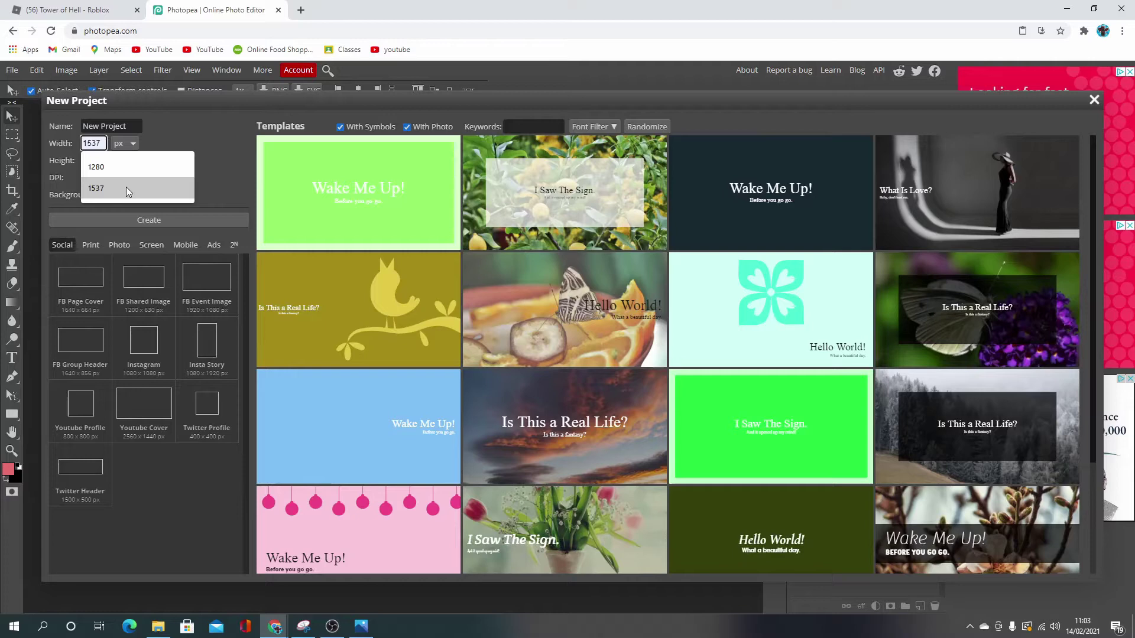
pyautogui.click(96, 167)
pyautogui.press('Tab')
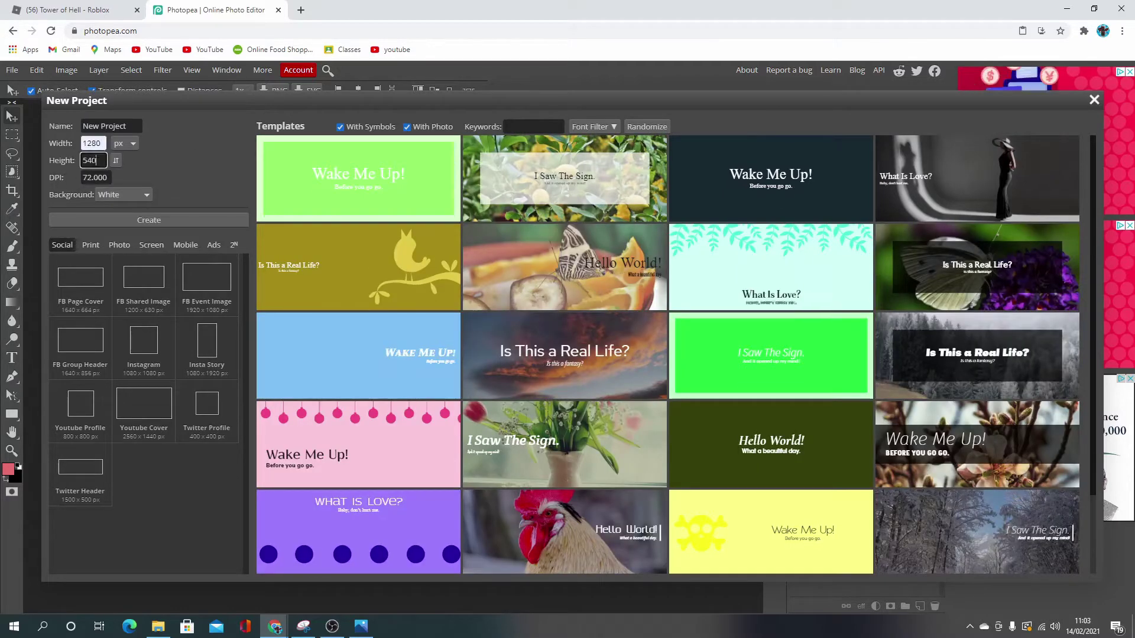
pyautogui.write('7')
pyautogui.click(114, 190)
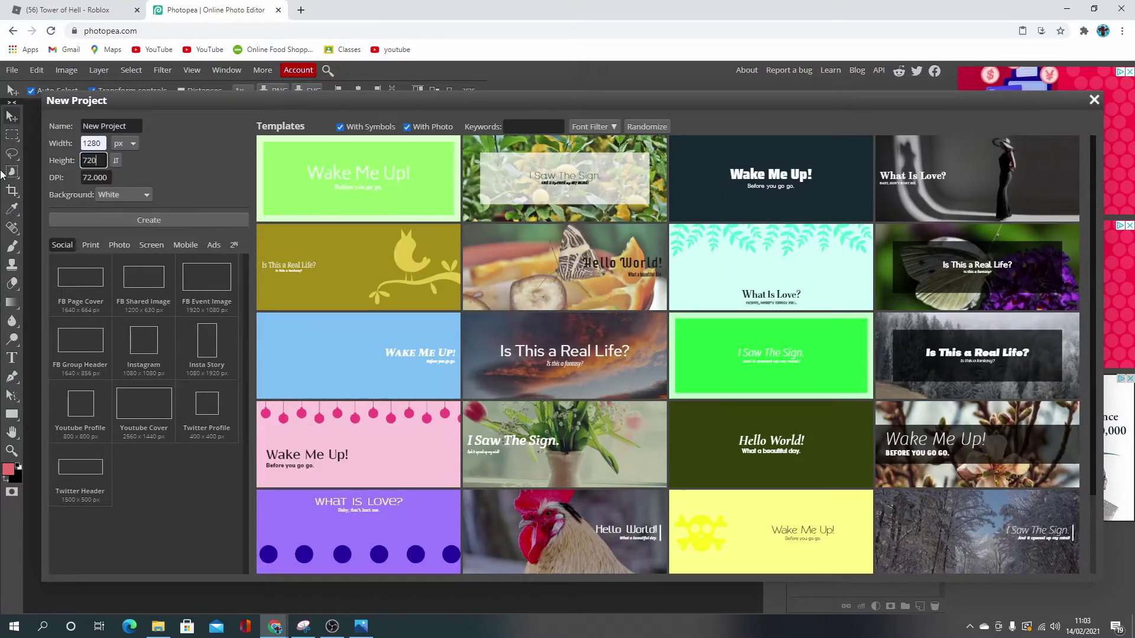
pyautogui.click(183, 219)
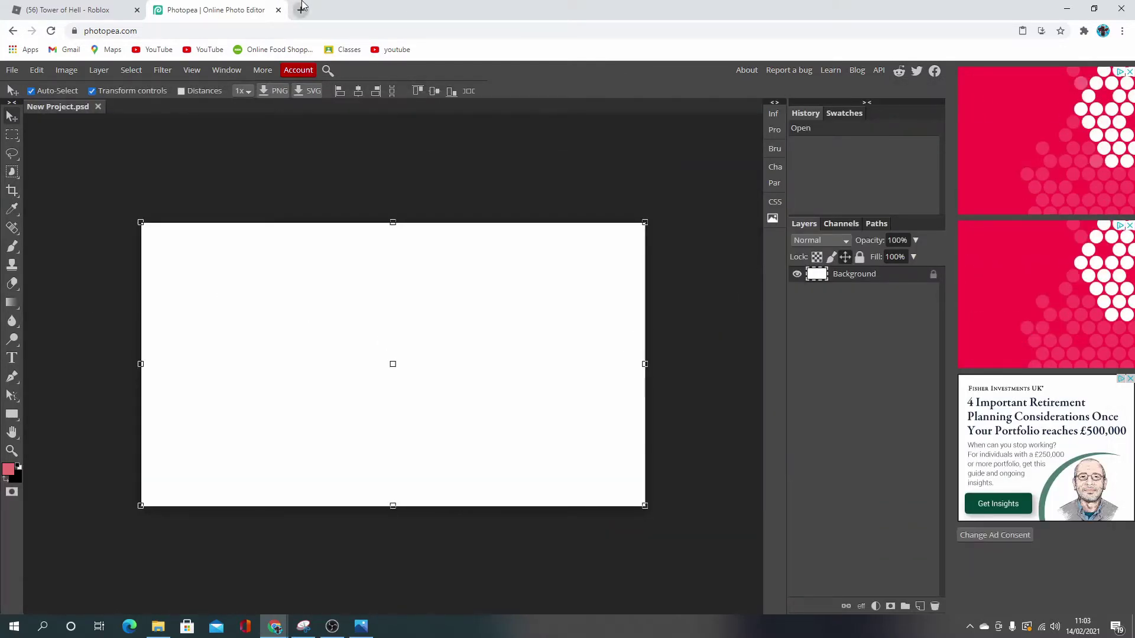
pyautogui.hotkey('ctrl', 't')
# Search Google Images for 'squares gaming background'
pyautogui.click(176, 31)
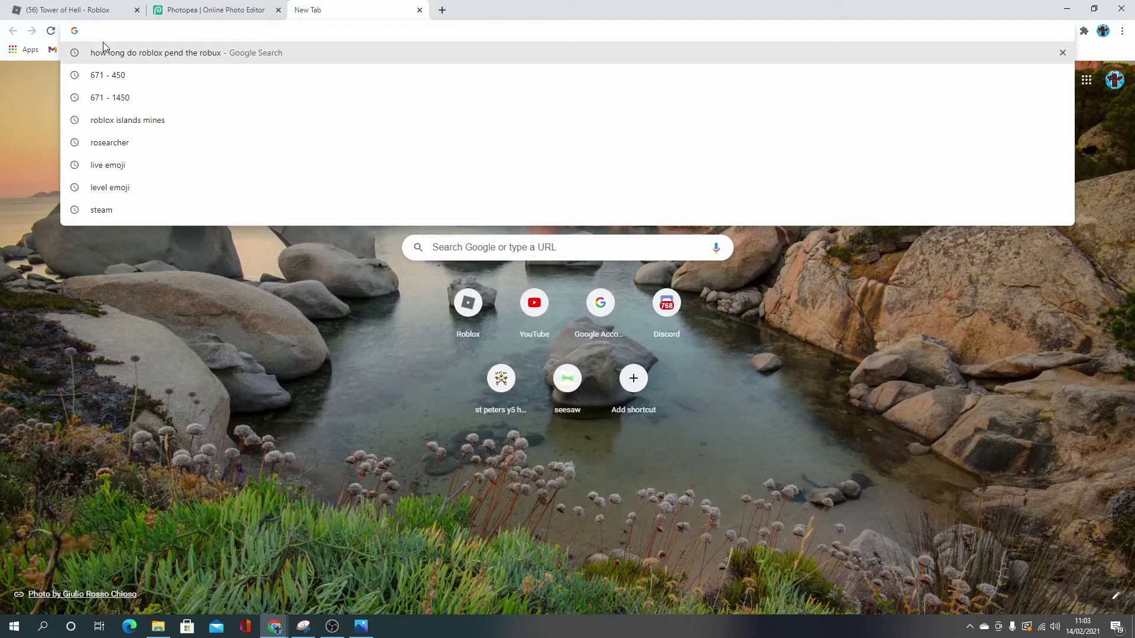
pyautogui.write('squ')
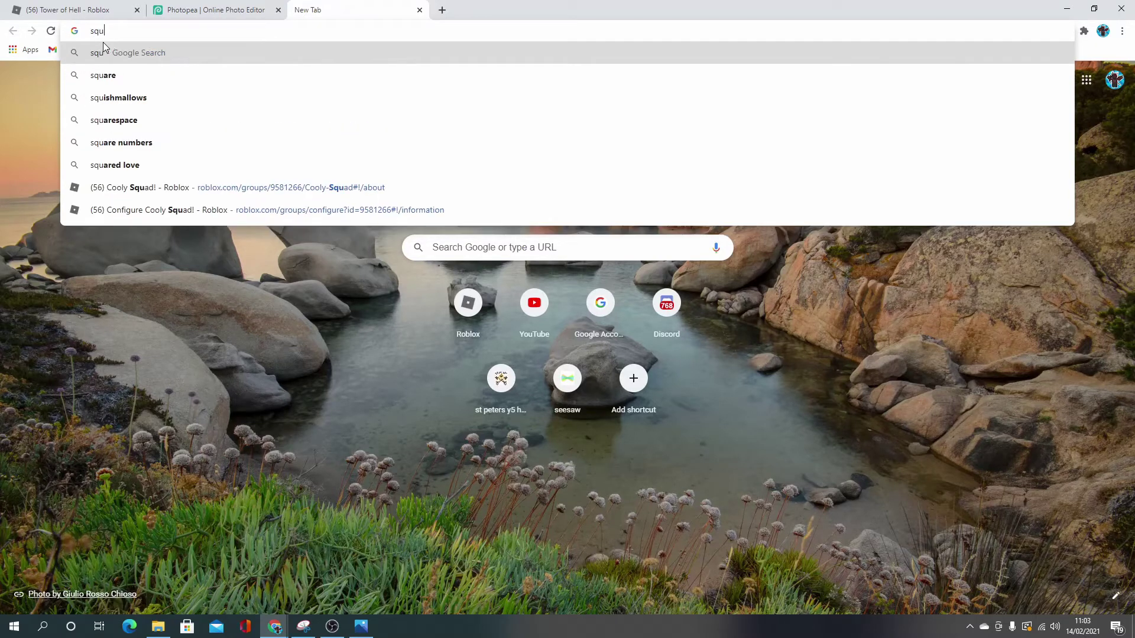
pyautogui.write('ares gsami')
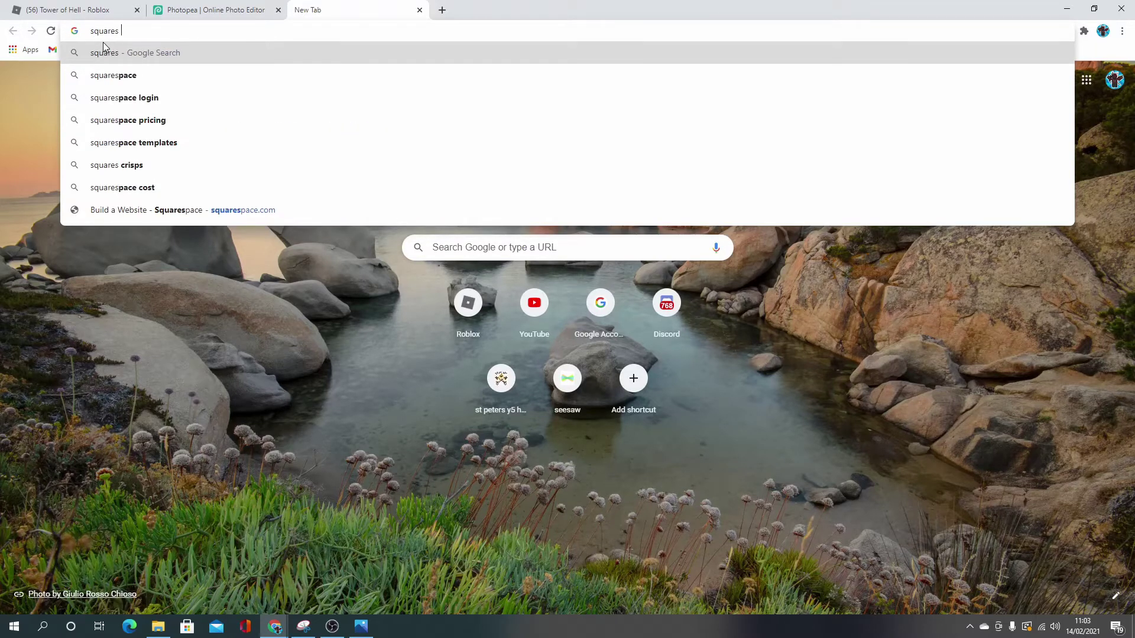
pyautogui.press('BackSpace')
pyautogui.press('BackSpace')
pyautogui.press('BackSpace')
pyautogui.press('BackSpace')
pyautogui.write('aming ')
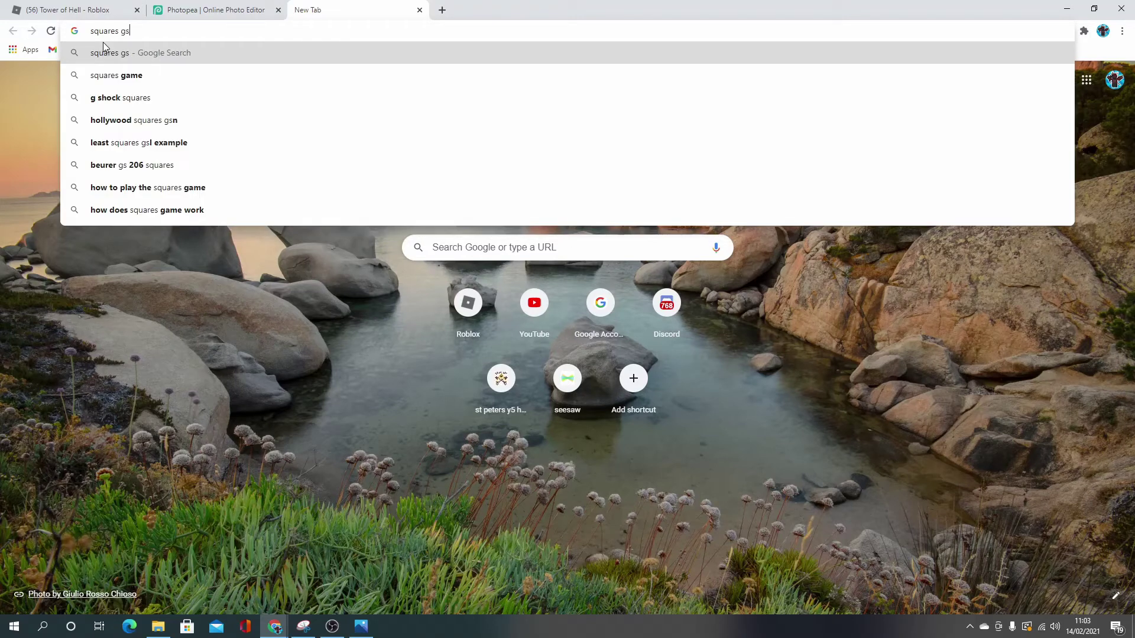
pyautogui.write('background')
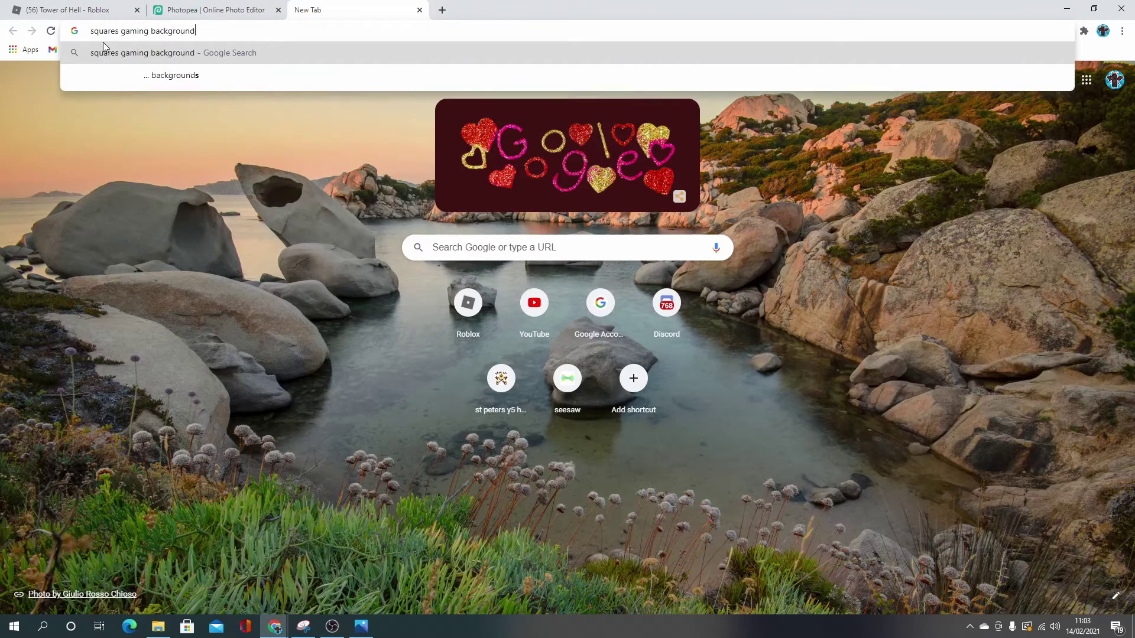
pyautogui.press('Return')
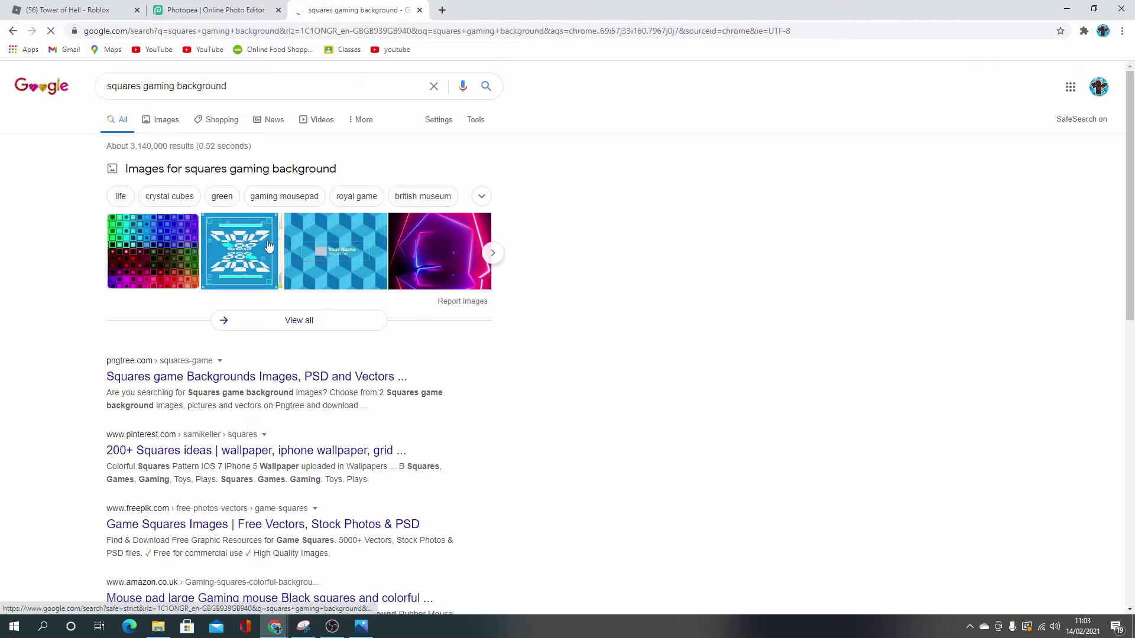
pyautogui.click(151, 118)
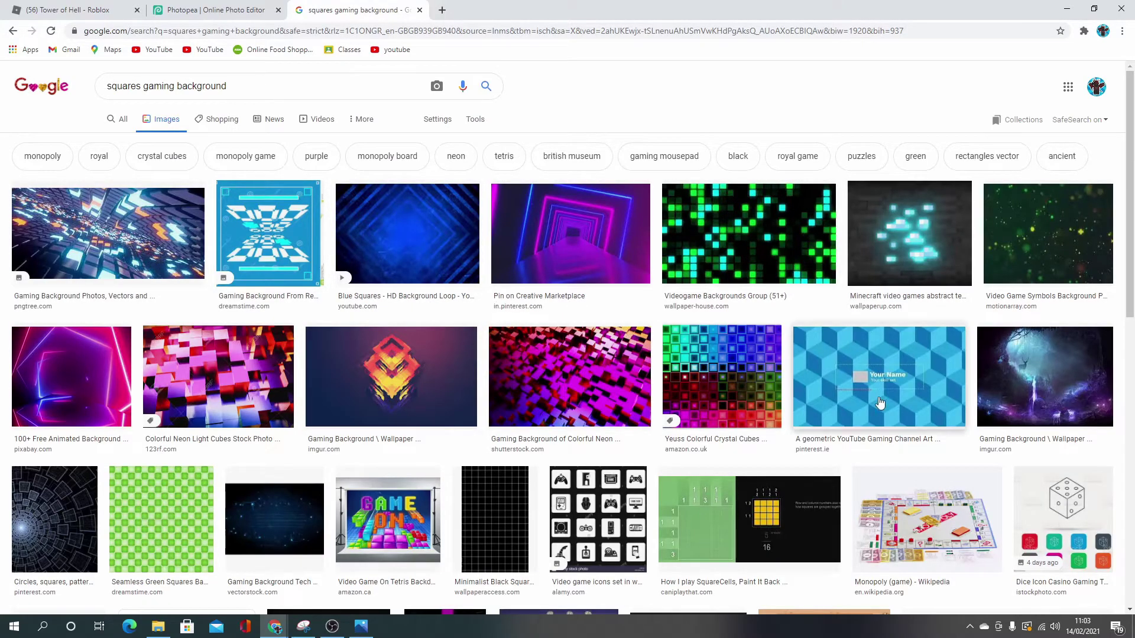
# Browse the image results and copy the blue abstract-triangles background image
pyautogui.scroll(-8, 883, 324)
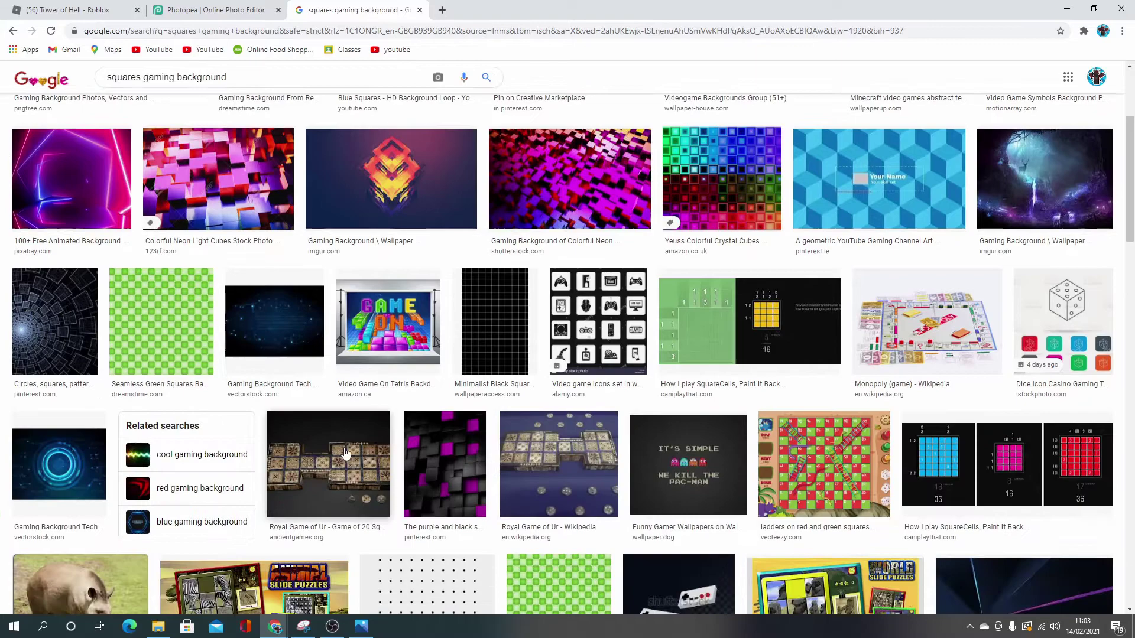
pyautogui.scroll(-8, 778, 452)
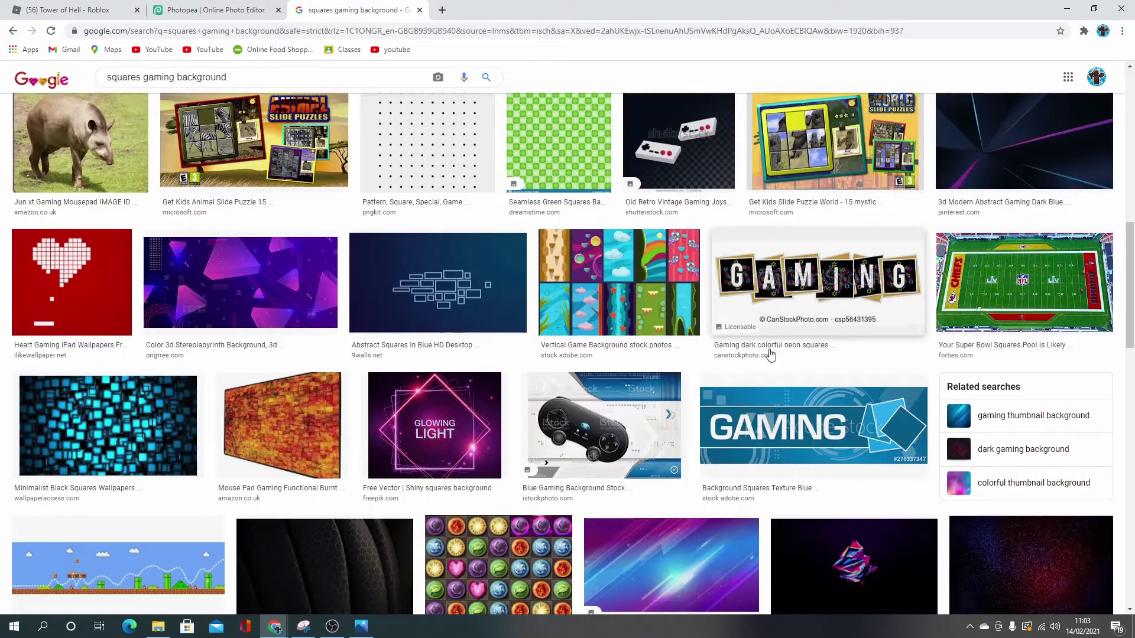
pyautogui.scroll(-9, 454, 355)
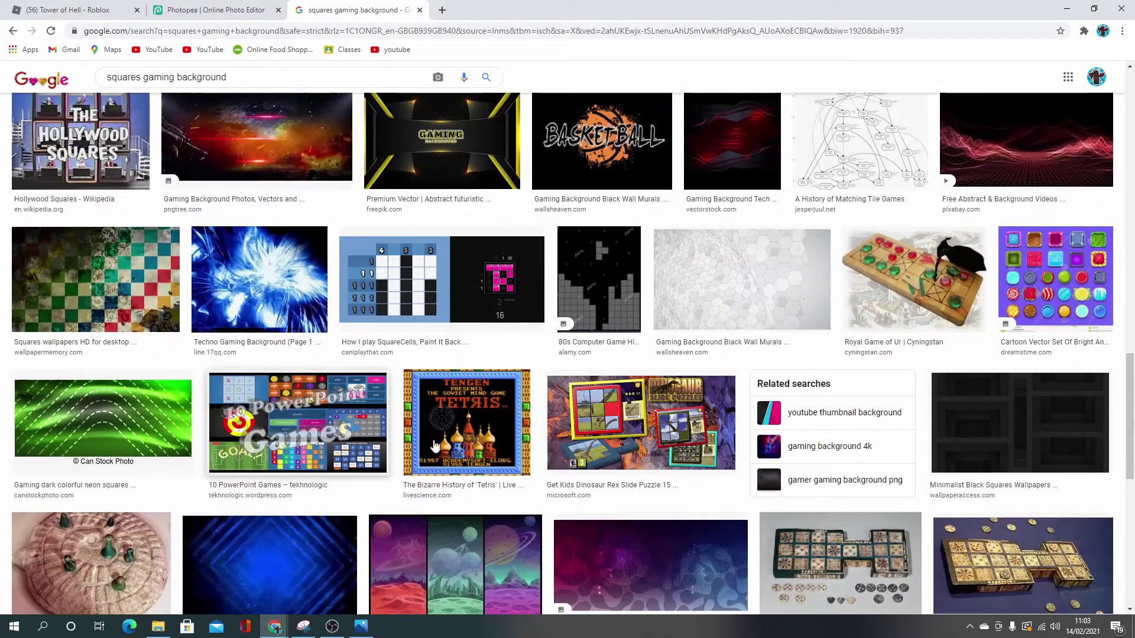
pyautogui.scroll(-5, 520, 452)
pyautogui.scroll(6, 487, 413)
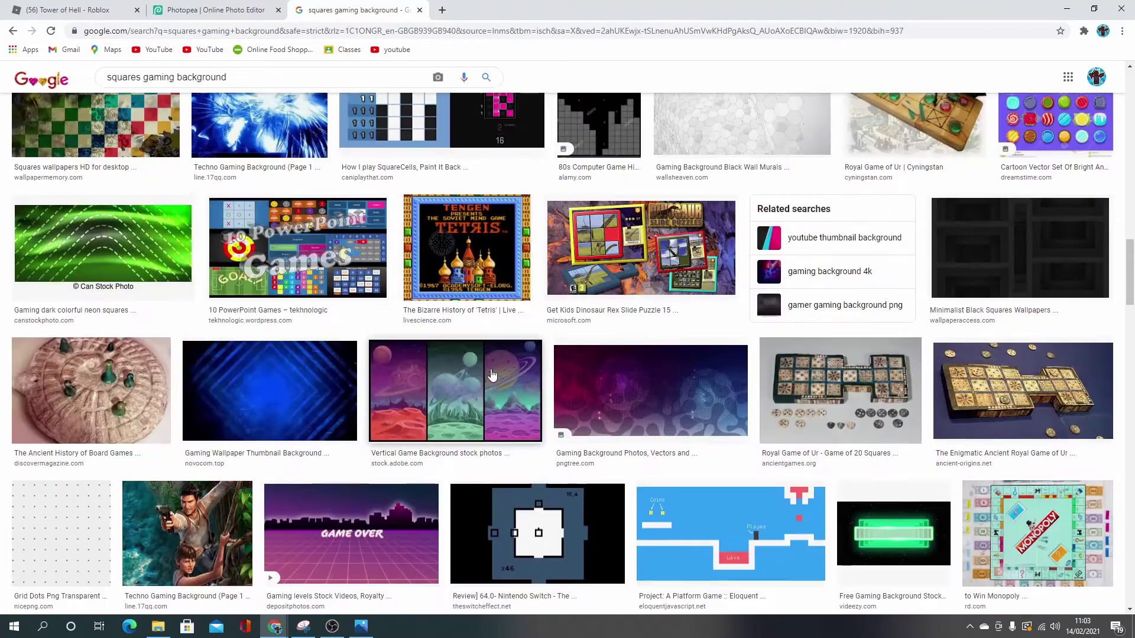
pyautogui.scroll(-12, 487, 413)
pyautogui.scroll(5, 487, 371)
pyautogui.scroll(8, 487, 372)
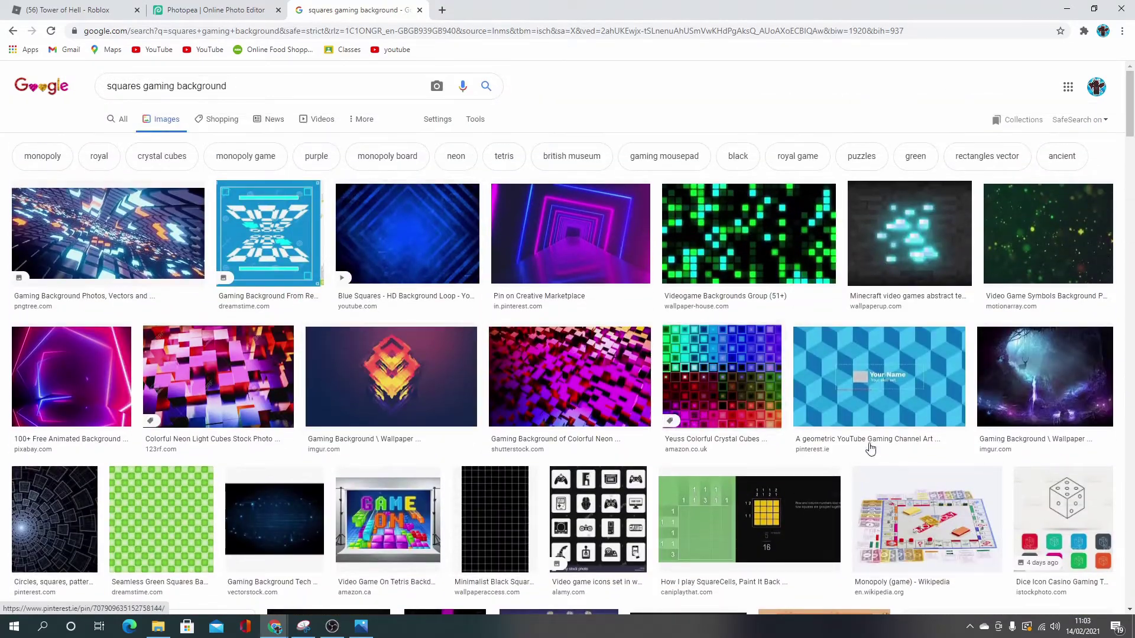
pyautogui.click(870, 449)
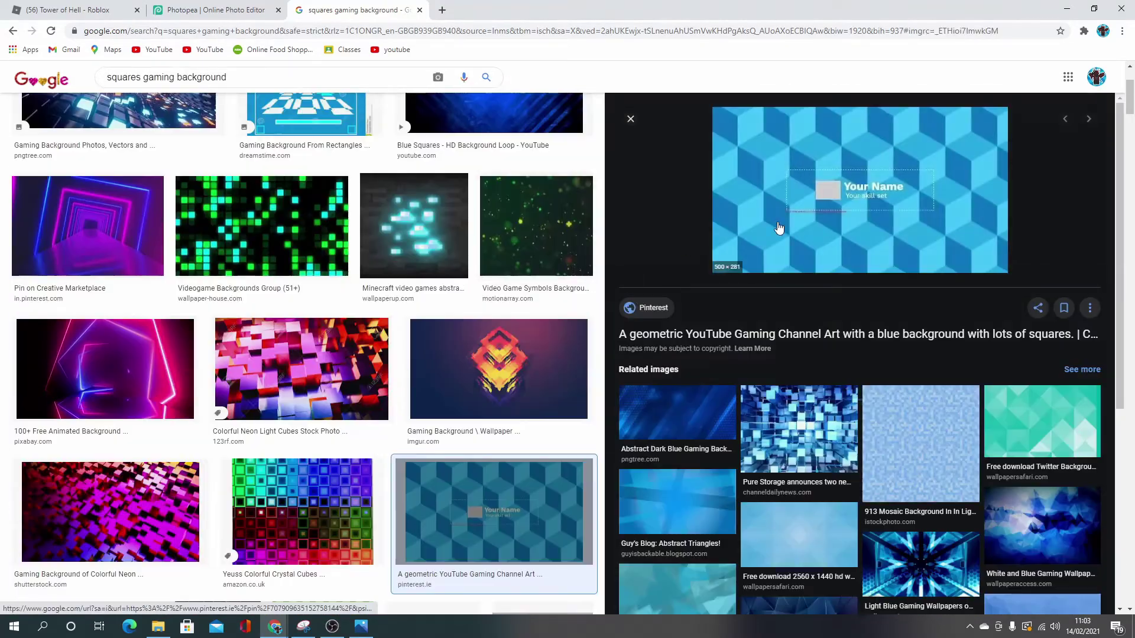
pyautogui.rightClick(837, 204)
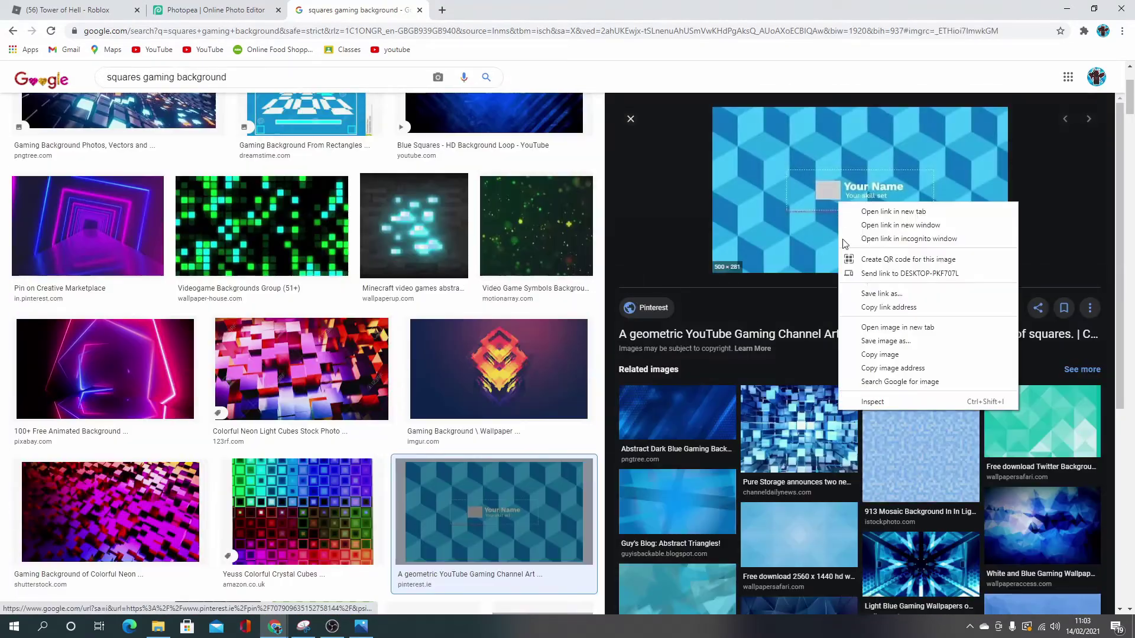
pyautogui.click(880, 355)
pyautogui.click(673, 496)
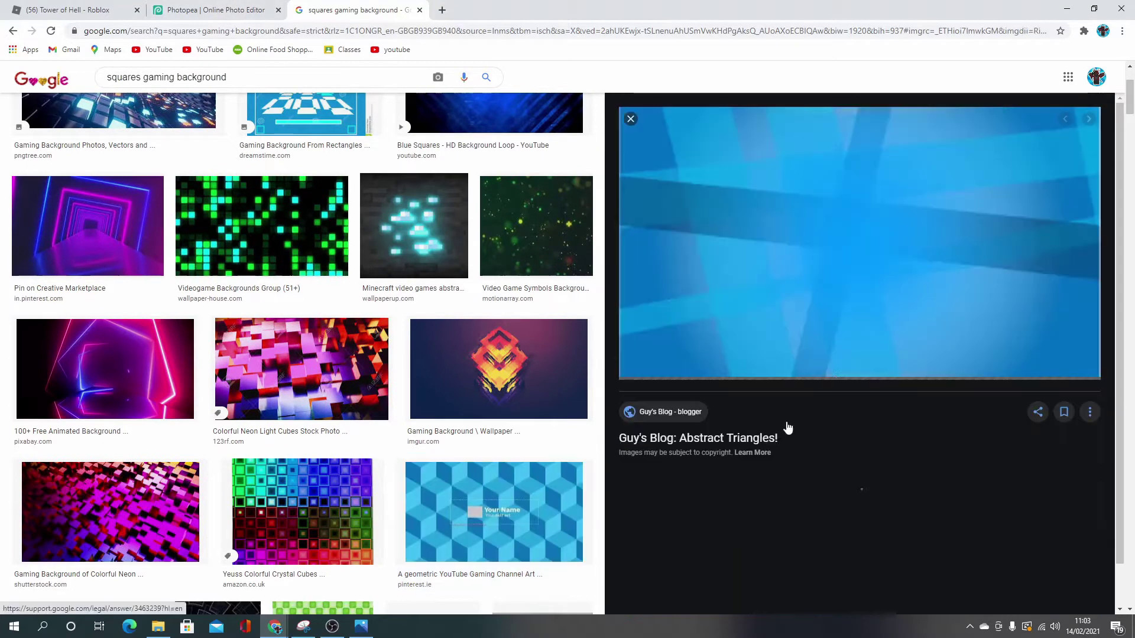
pyautogui.rightClick(794, 238)
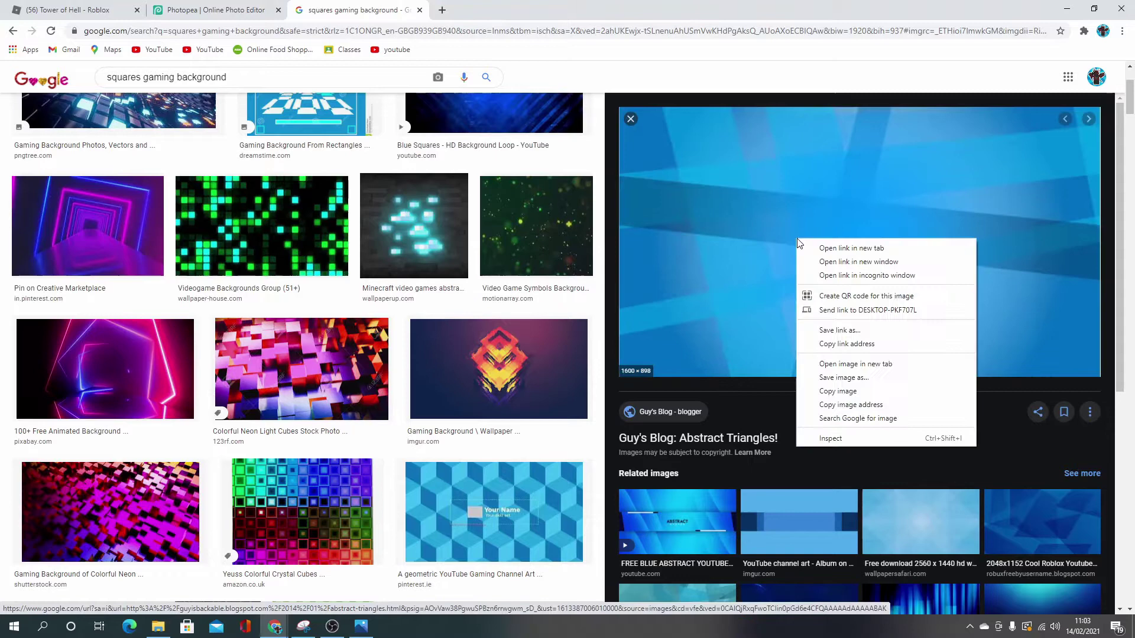
pyautogui.click(870, 381)
# Paste the blue background into the Photopea project and resize it to fill the canvas
pyautogui.click(178, 10)
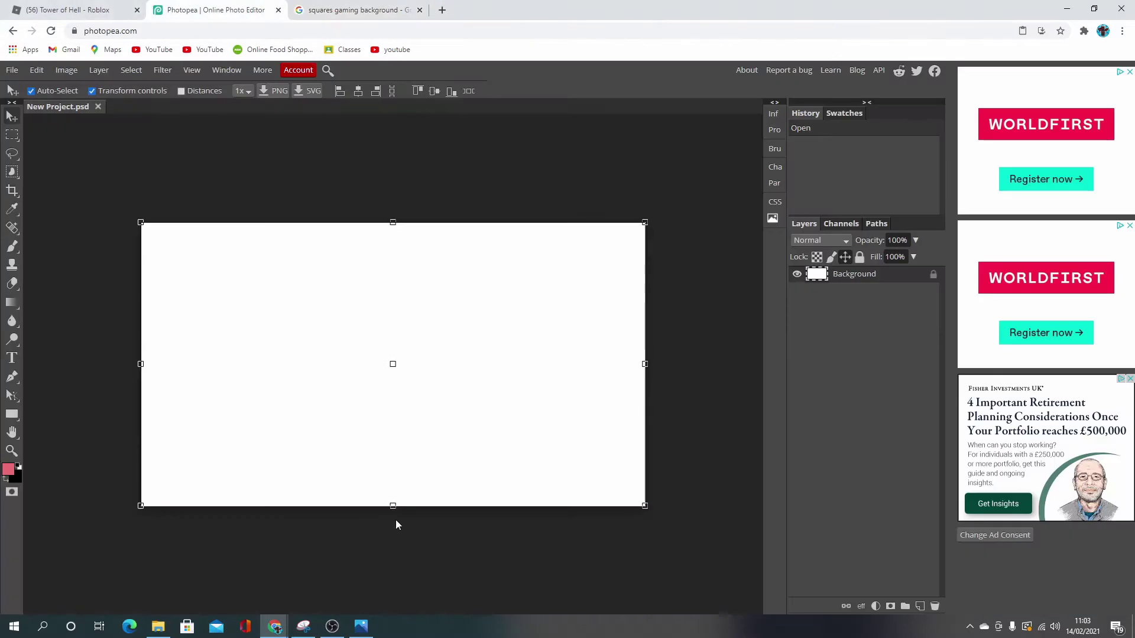
pyautogui.hotkey('ctrl', 'v')
pyautogui.moveTo(514, 407); pyautogui.dragTo(502, 402)
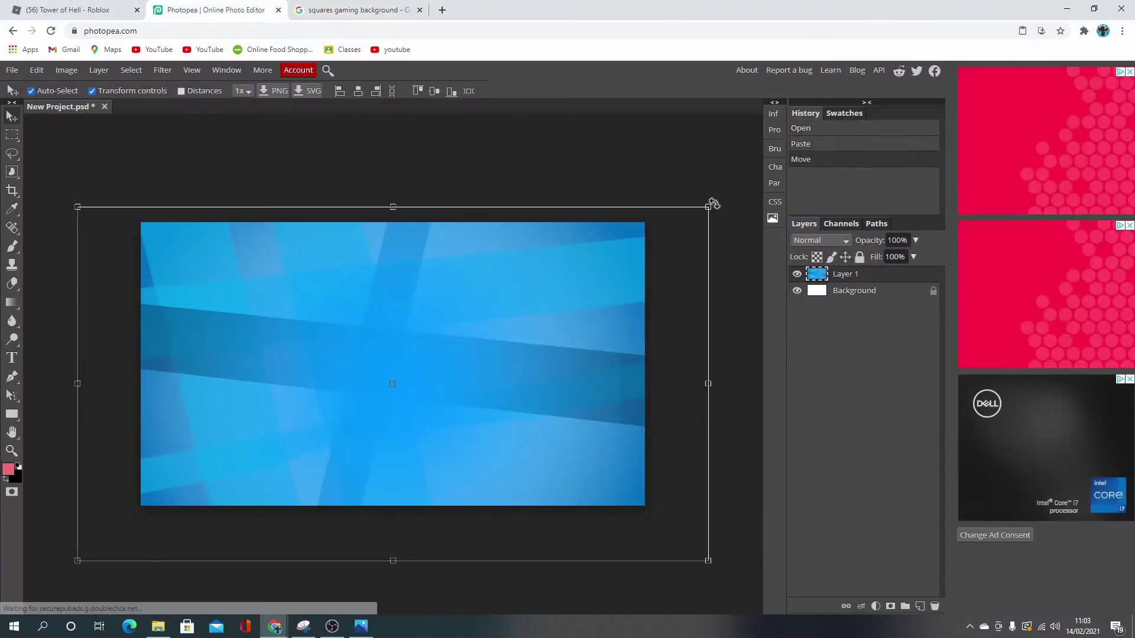
pyautogui.moveTo(706, 207); pyautogui.dragTo(648, 222)
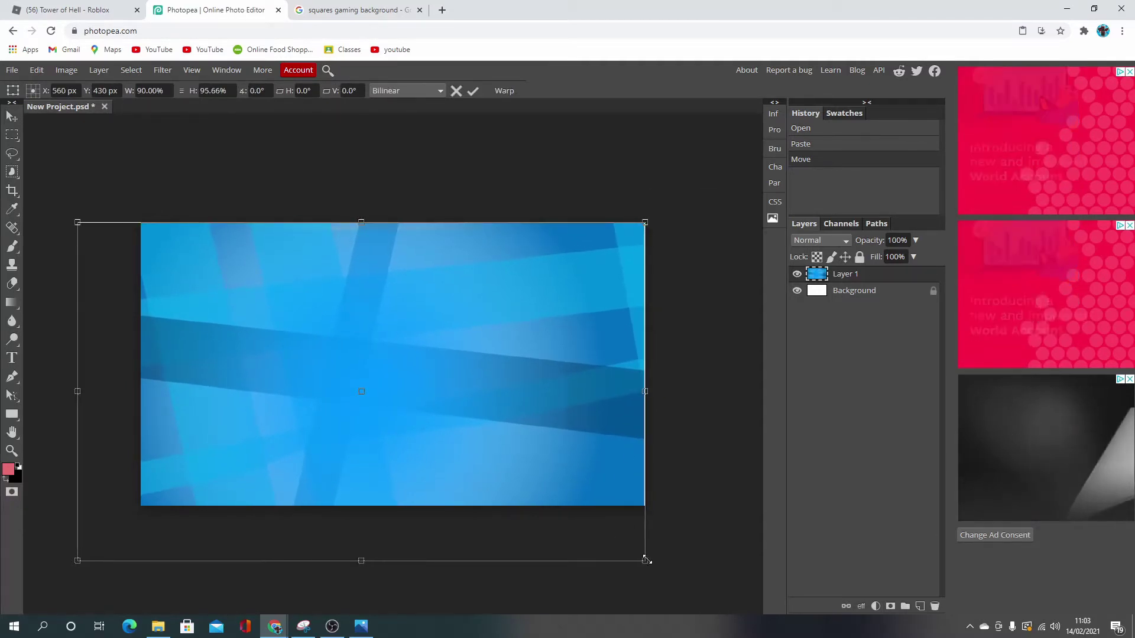
pyautogui.moveTo(646, 562); pyautogui.dragTo(652, 507)
pyautogui.moveTo(77, 364); pyautogui.dragTo(138, 363)
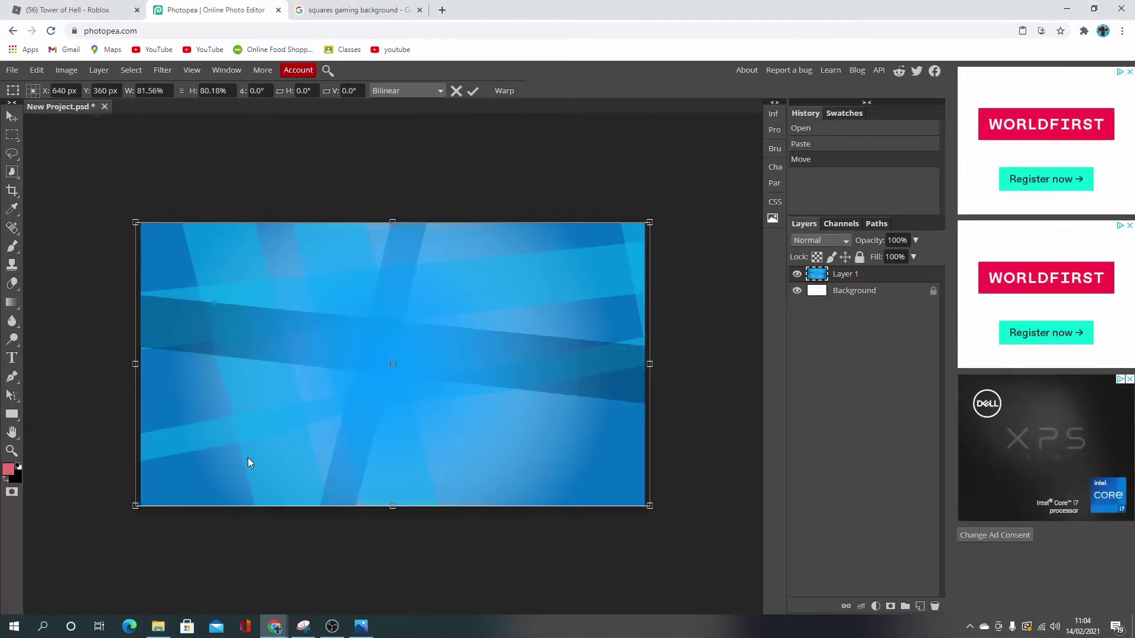
pyautogui.press('Return')
# Paste the Roblox character as a new layer, placing and enlarging it on the left
pyautogui.hotkey('ctrl', 'v')
pyautogui.moveTo(337, 318); pyautogui.dragTo(221, 416)
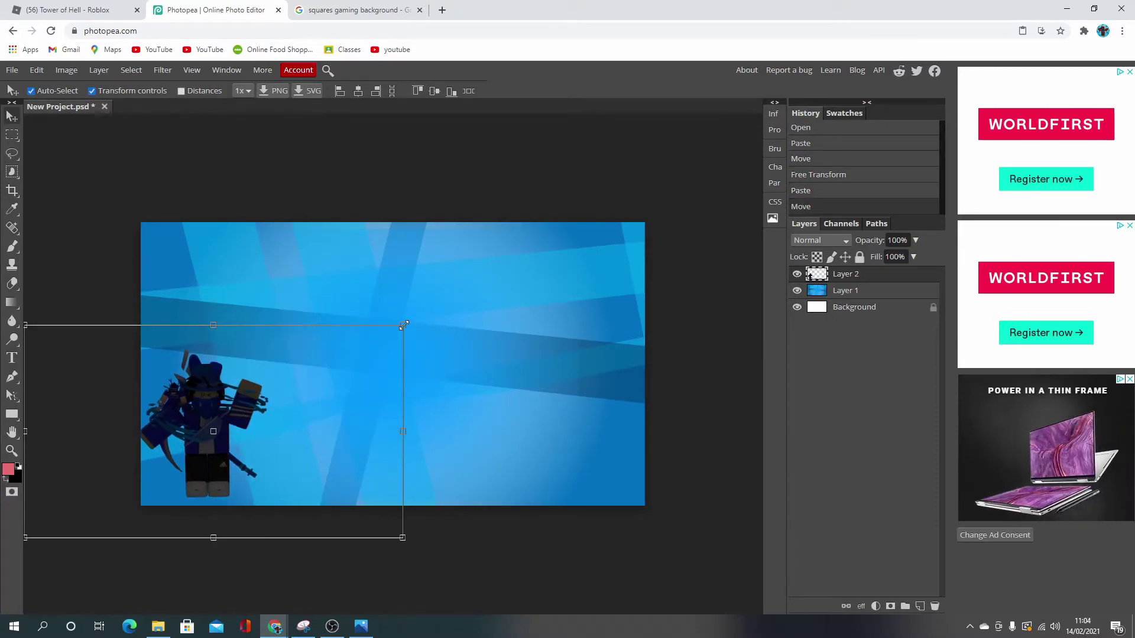
pyautogui.moveTo(402, 328); pyautogui.dragTo(647, 189)
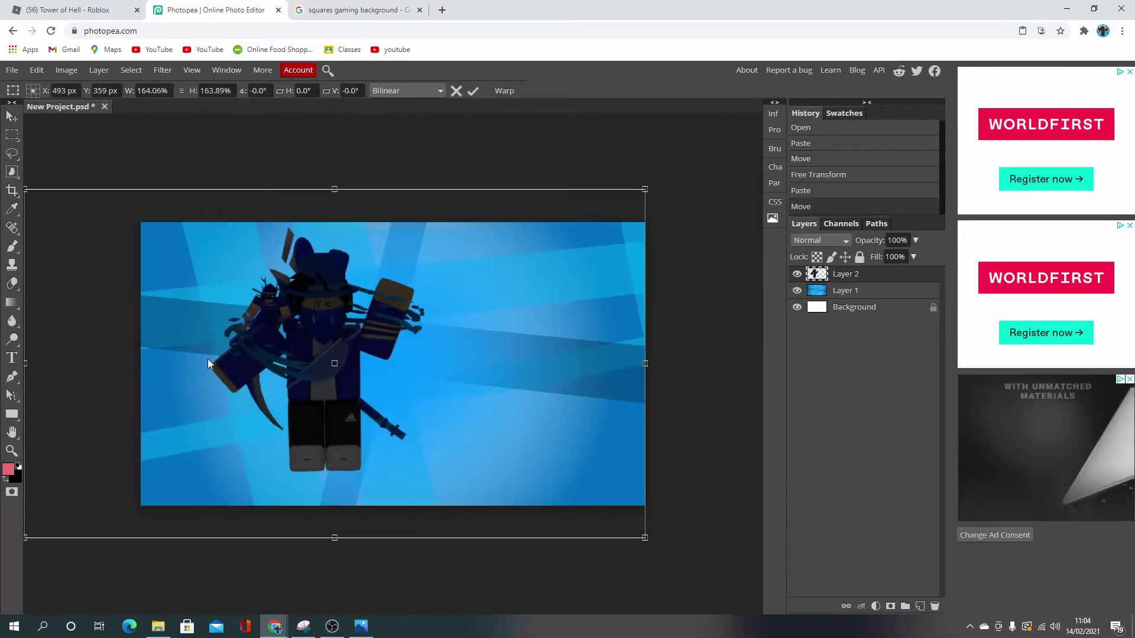
pyautogui.moveTo(303, 369); pyautogui.dragTo(245, 378)
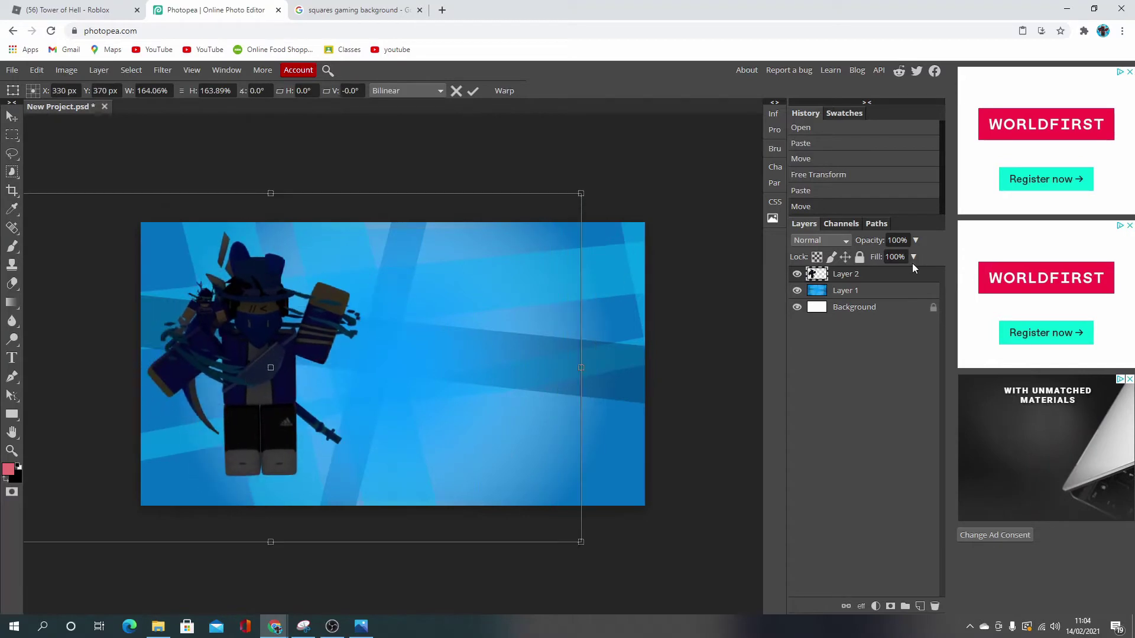
# Give the character layer a white Outer Glow with opacity and spread at 100
pyautogui.rightClick(862, 272)
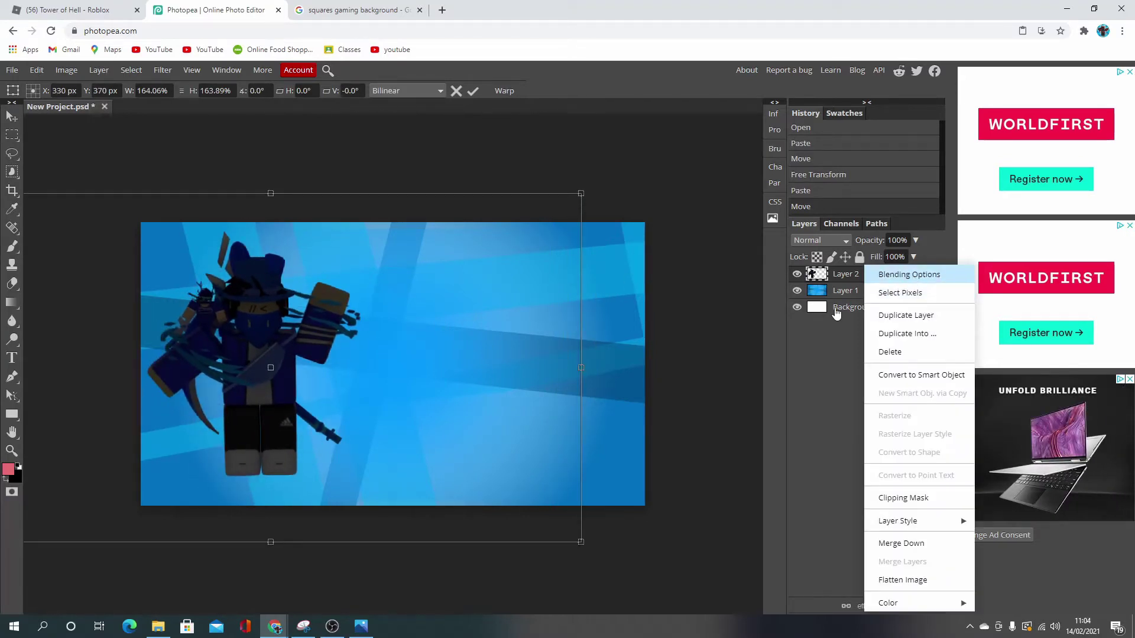
pyautogui.click(909, 275)
pyautogui.click(133, 354)
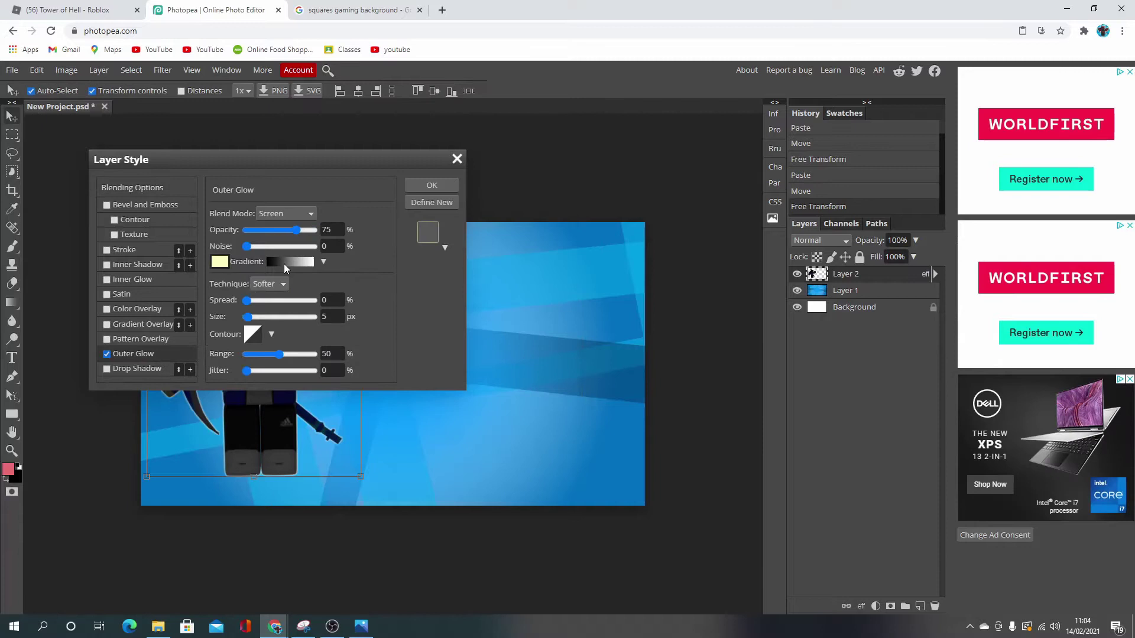
pyautogui.click(220, 261)
pyautogui.click(457, 388)
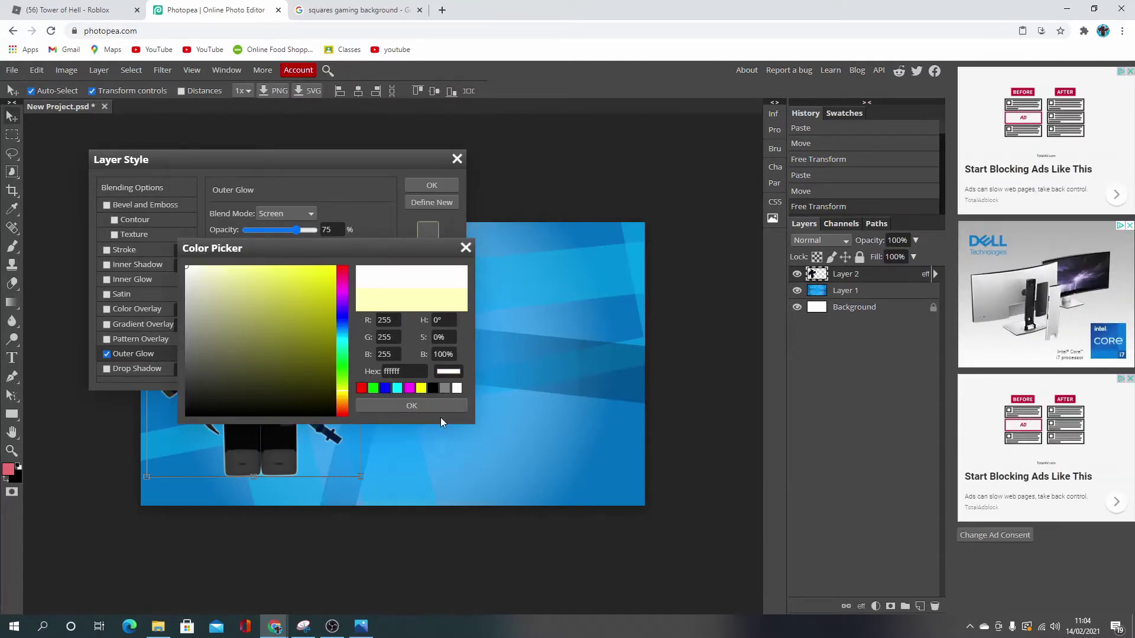
pyautogui.click(438, 408)
pyautogui.moveTo(296, 230); pyautogui.dragTo(318, 231)
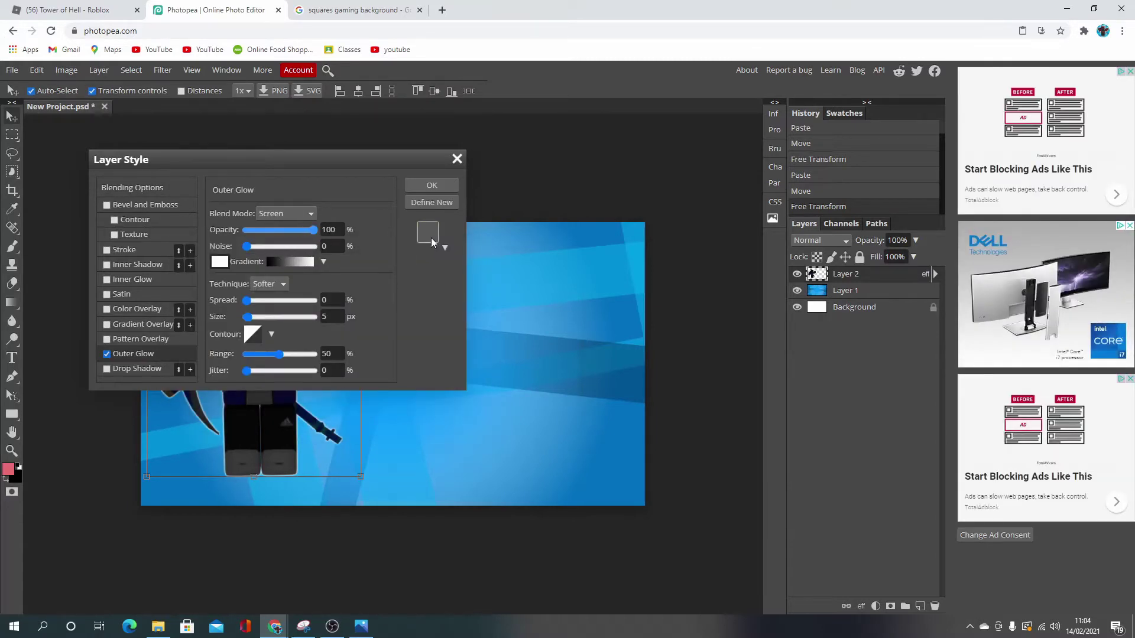
pyautogui.moveTo(247, 300); pyautogui.dragTo(322, 301)
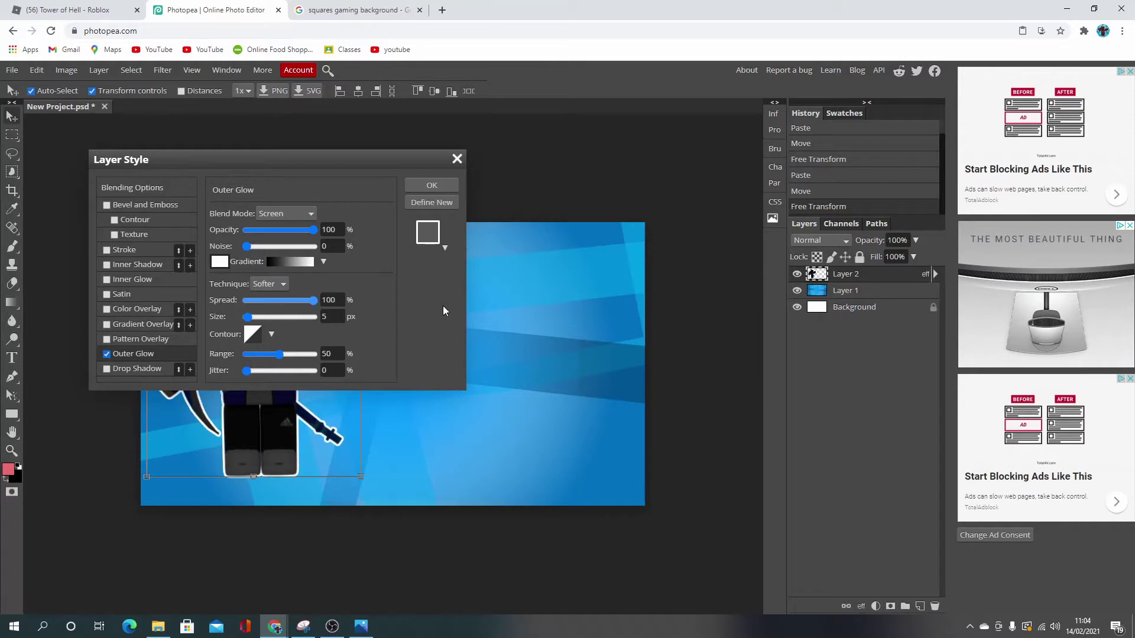
pyautogui.click(434, 188)
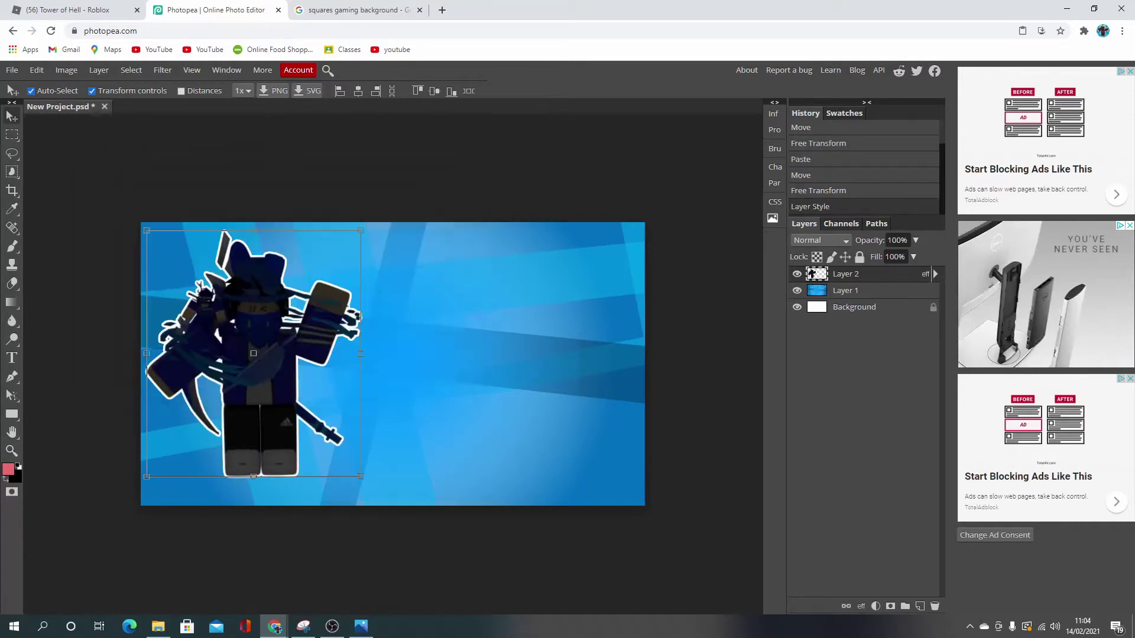
# Add a white Color Overlay at 8% opacity to the character layer
pyautogui.rightClick(883, 274)
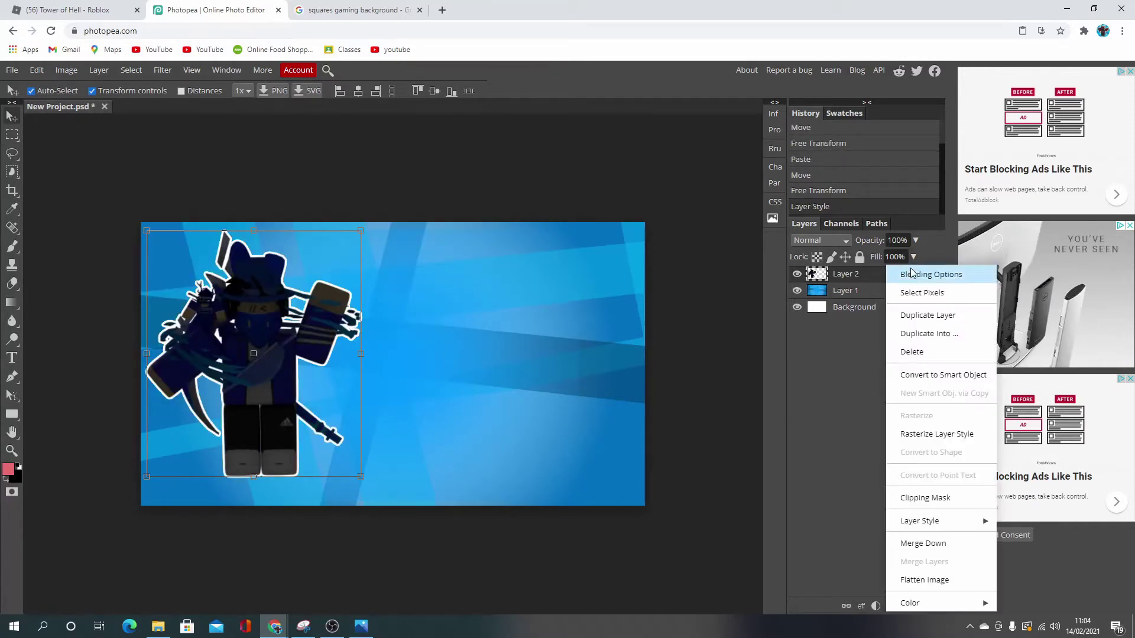
pyautogui.click(909, 273)
pyautogui.click(142, 310)
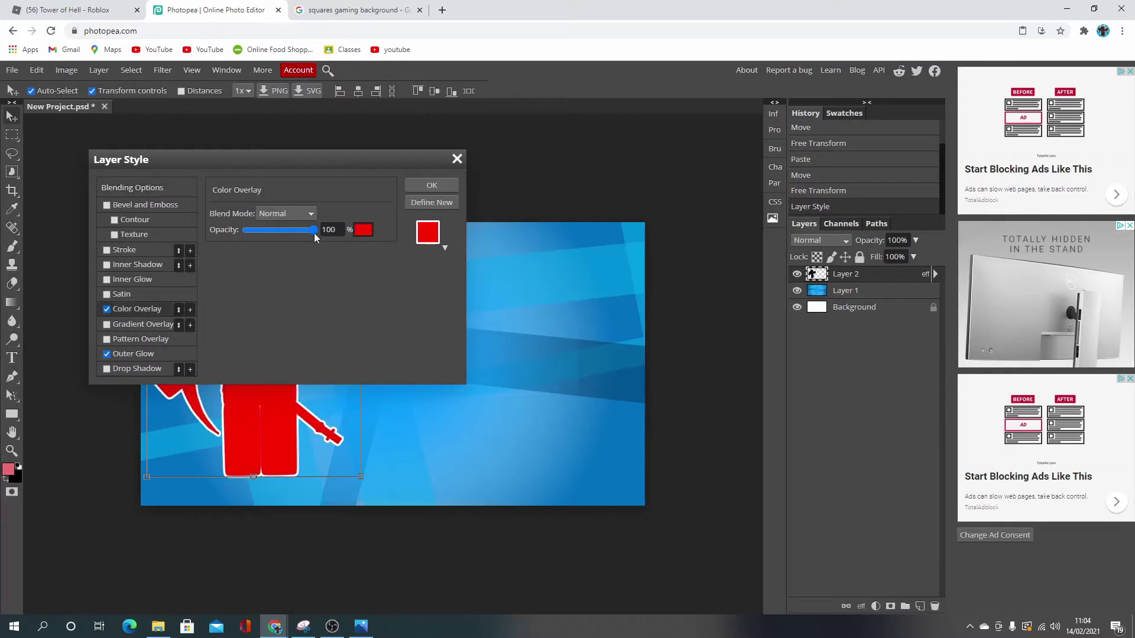
pyautogui.click(362, 230)
pyautogui.click(441, 402)
pyautogui.click(239, 282)
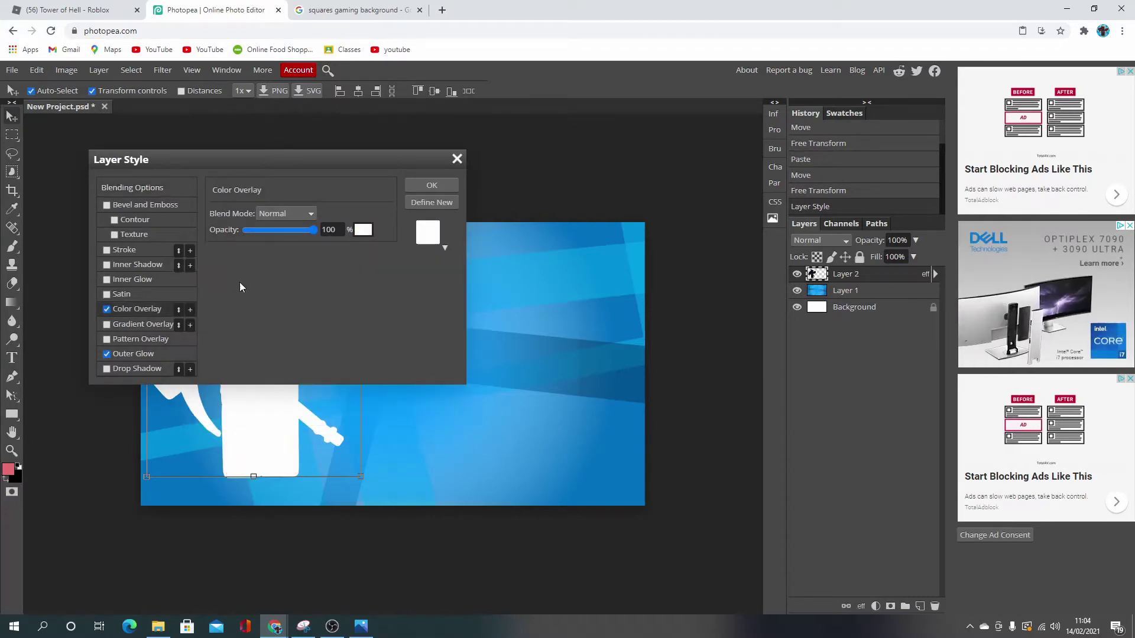
pyautogui.moveTo(290, 232); pyautogui.dragTo(251, 229)
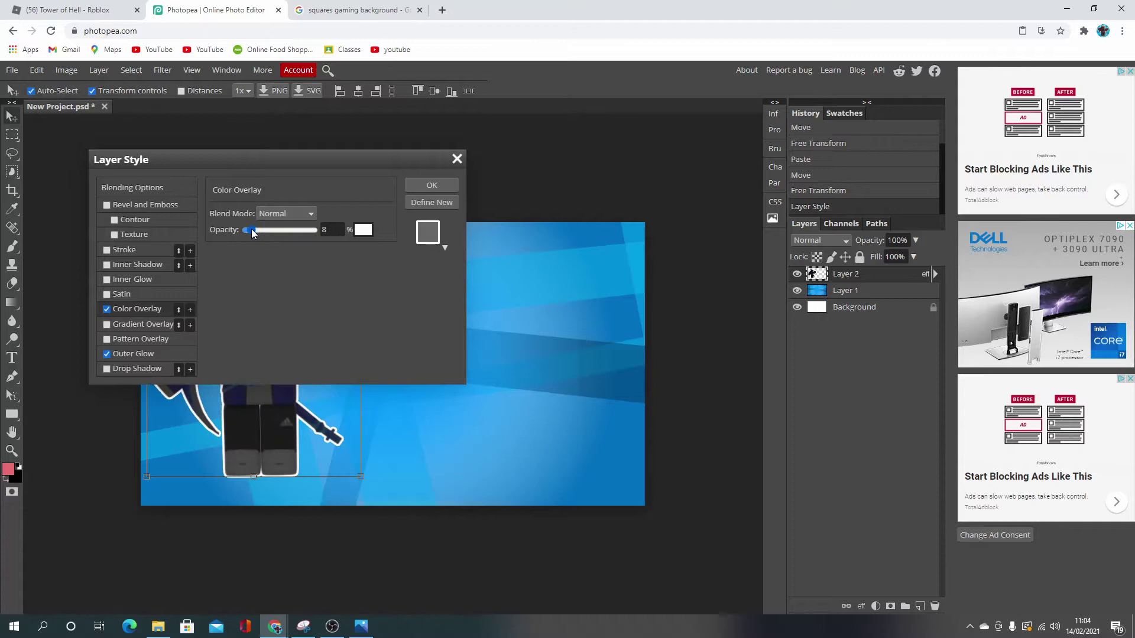
pyautogui.click(431, 185)
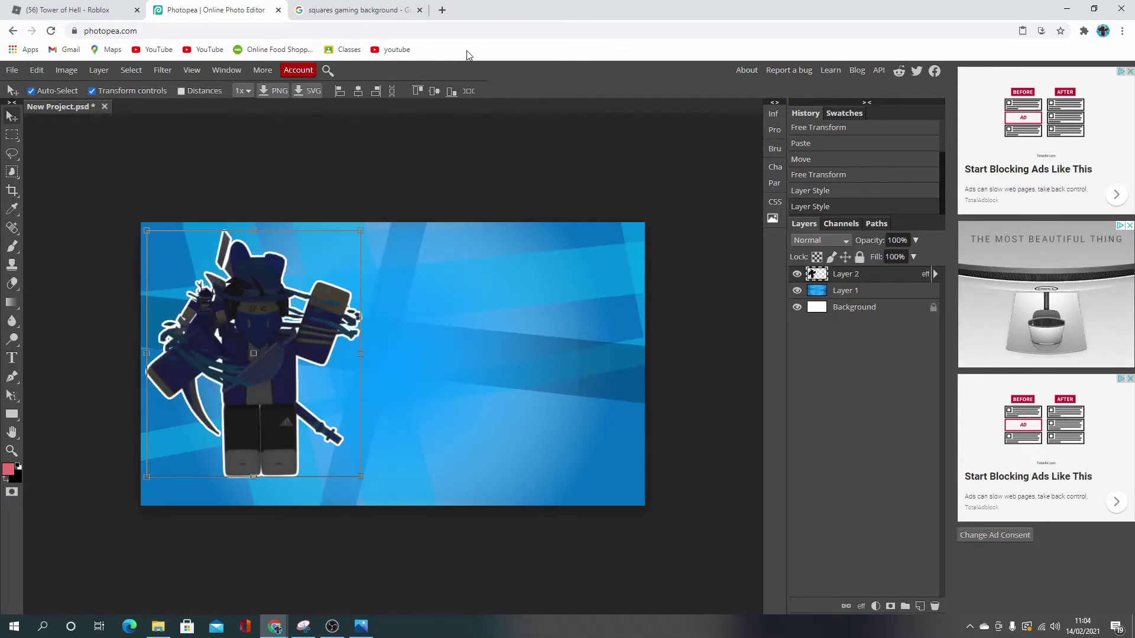
# Create a text layer on the canvas and choose the Distant Galaxy font
pyautogui.click(12, 357)
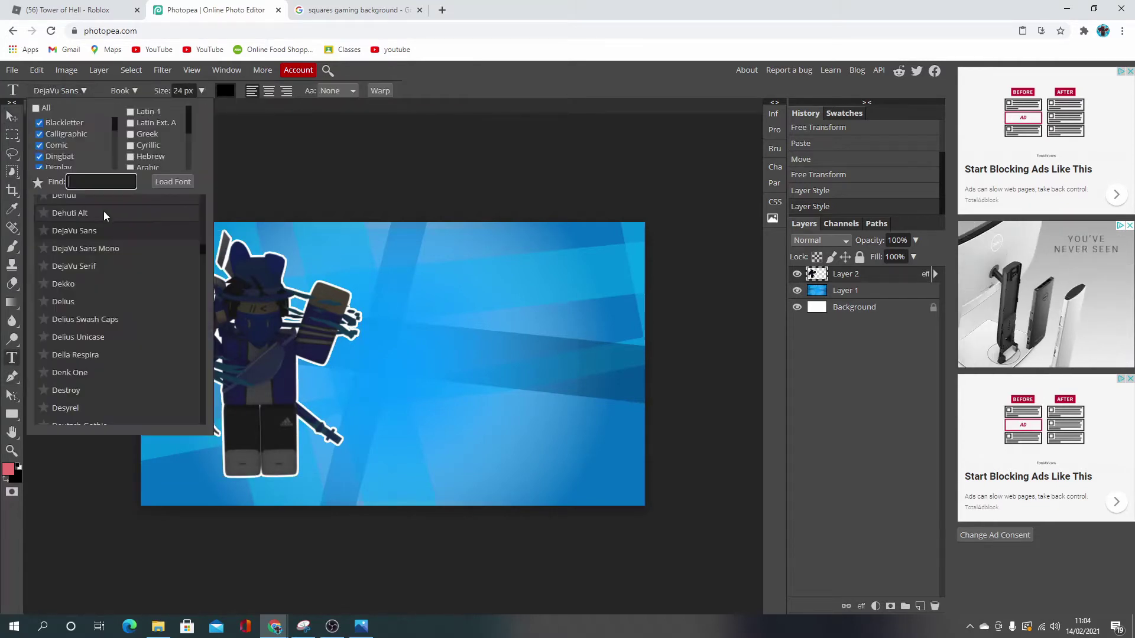
pyautogui.scroll(-3, 147, 346)
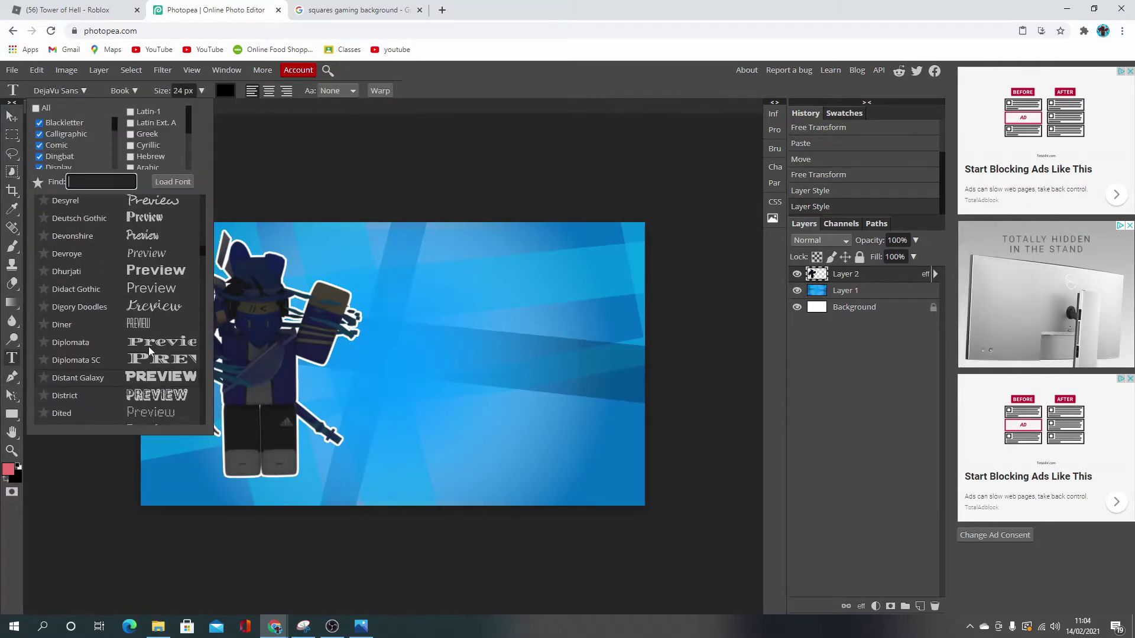
pyautogui.click(276, 218)
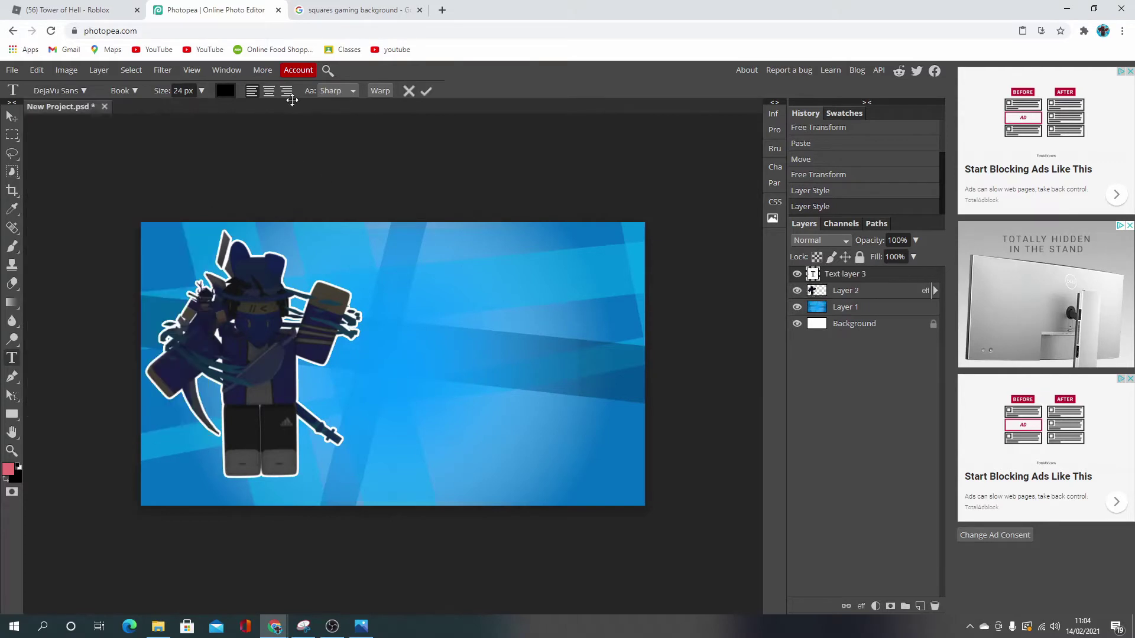
pyautogui.click(83, 91)
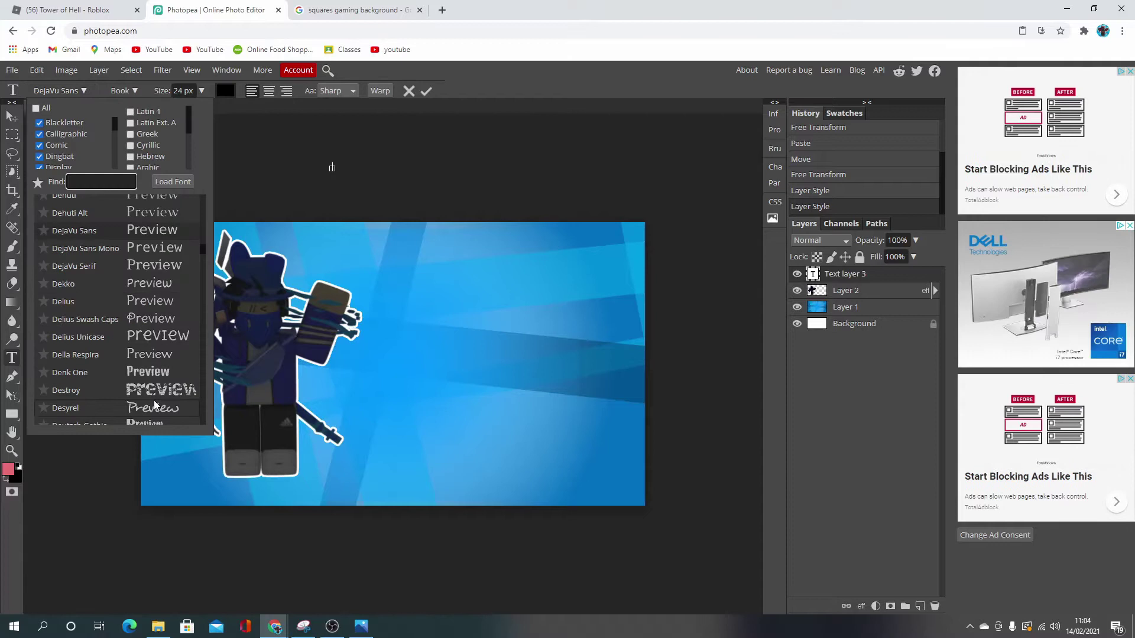
pyautogui.scroll(-4, 160, 392)
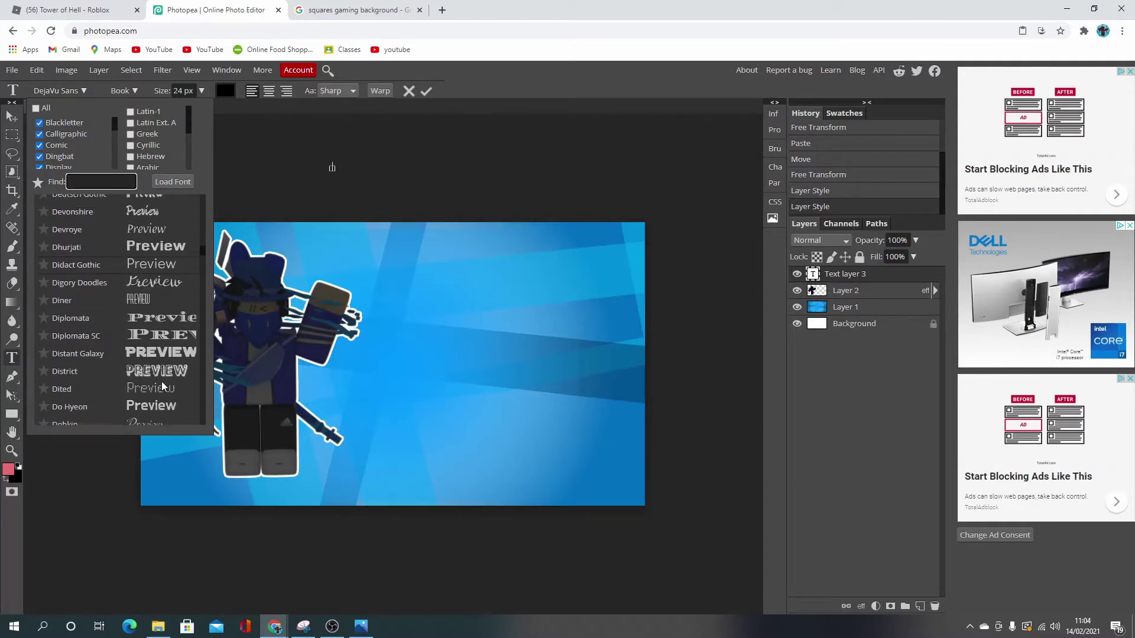
pyautogui.click(143, 352)
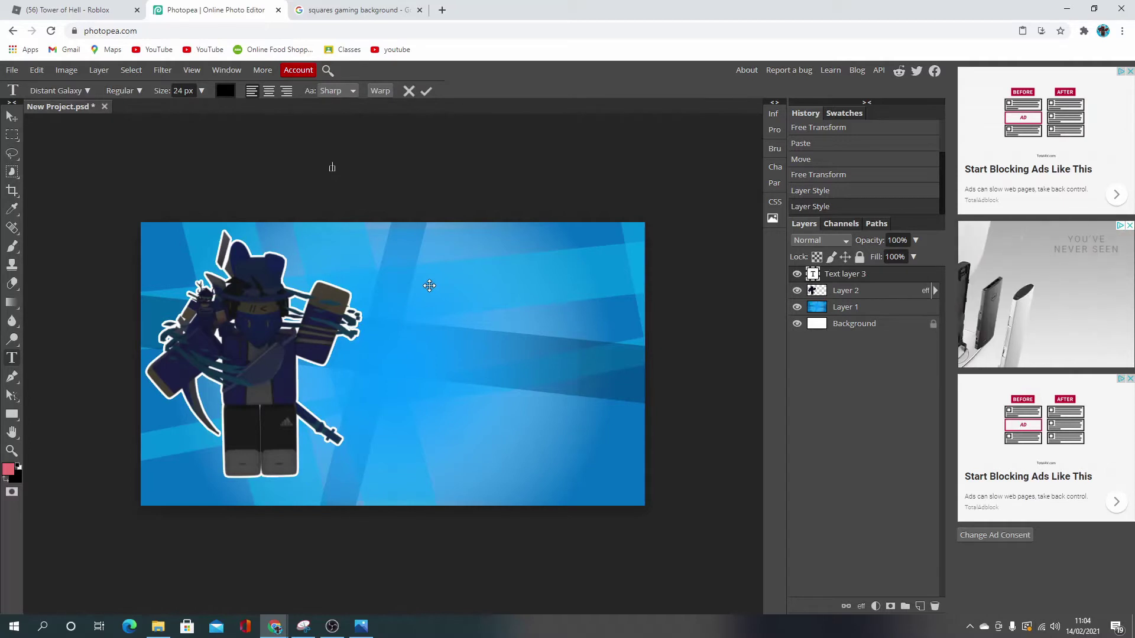
# Start a new text box near the canvas top centre with font size 135 px
pyautogui.click(12, 358)
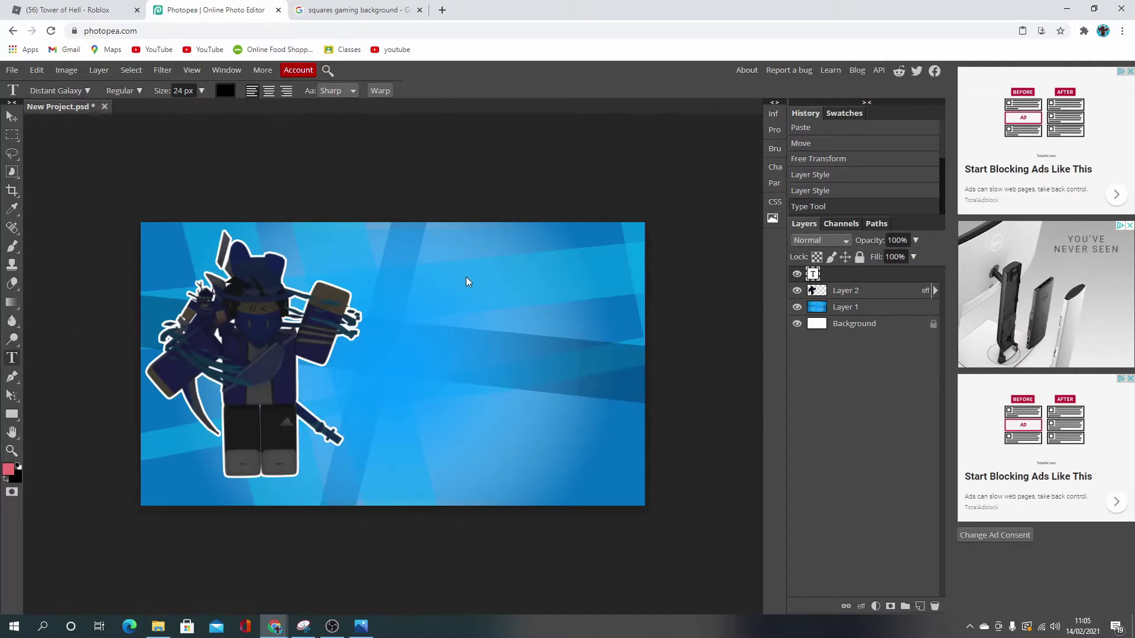
pyautogui.click(410, 290)
pyautogui.click(201, 91)
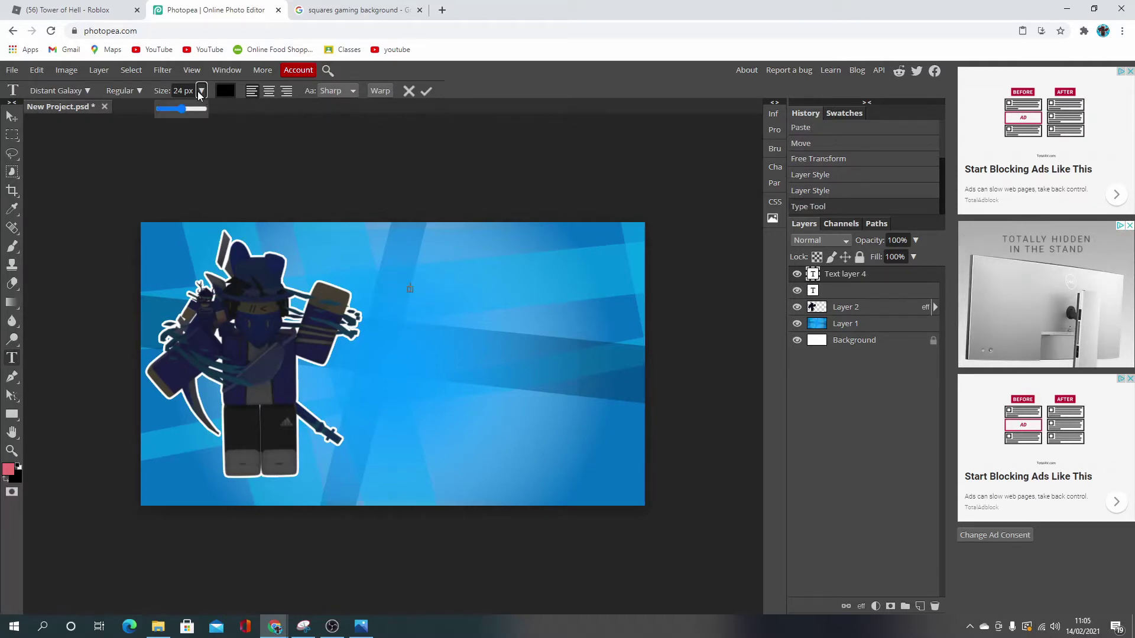
pyautogui.moveTo(197, 114); pyautogui.dragTo(204, 113)
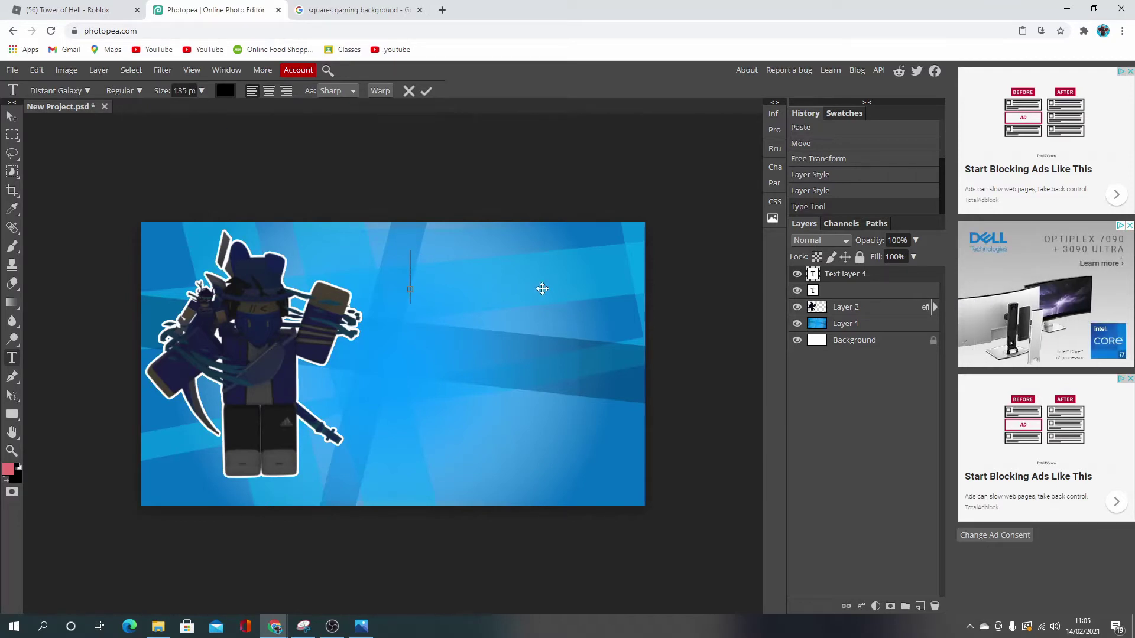
# Type the title 'HOW 1 / MAKE / MY / THUMBNAILS' on four lines
pyautogui.write('HO')
pyautogui.press('BackSpace')
pyautogui.press('BackSpace')
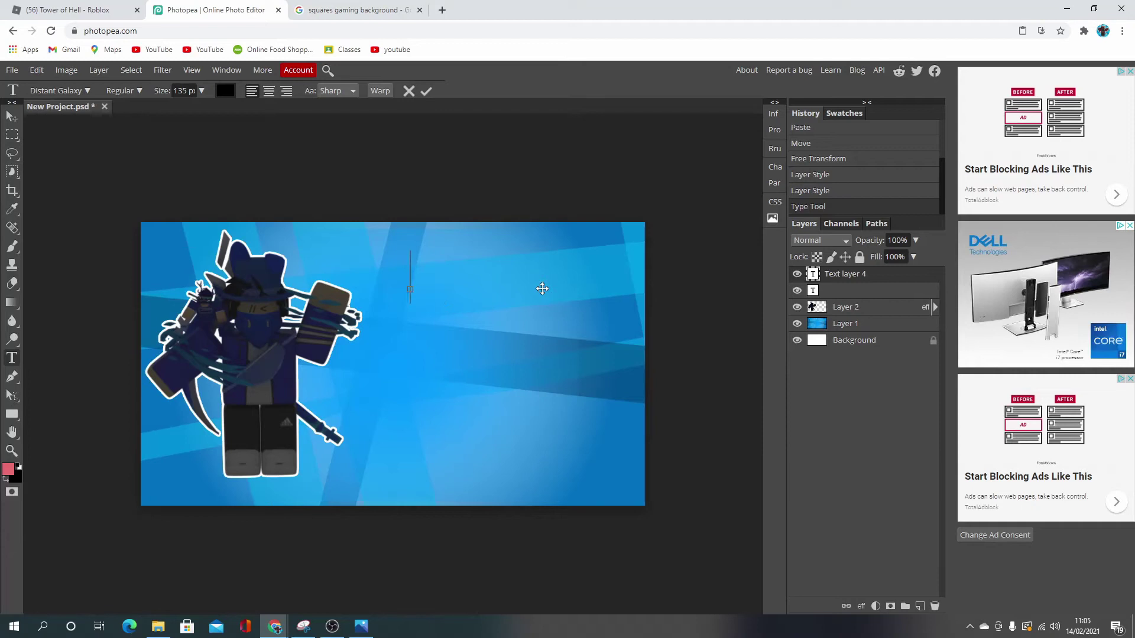
pyautogui.write('HOW 1')
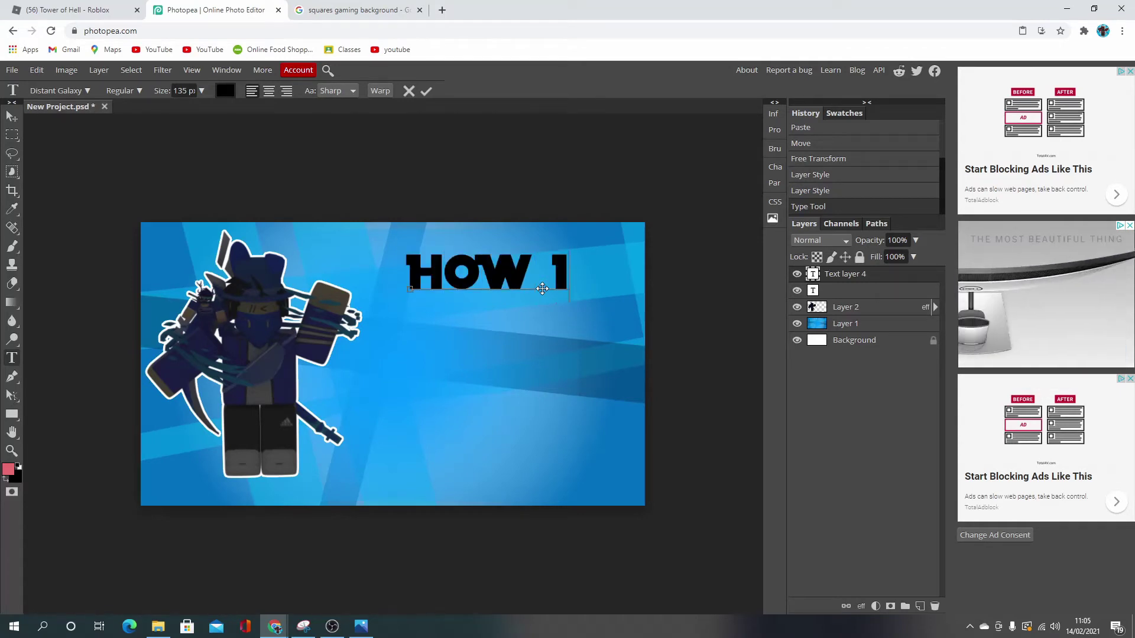
pyautogui.press('Return')
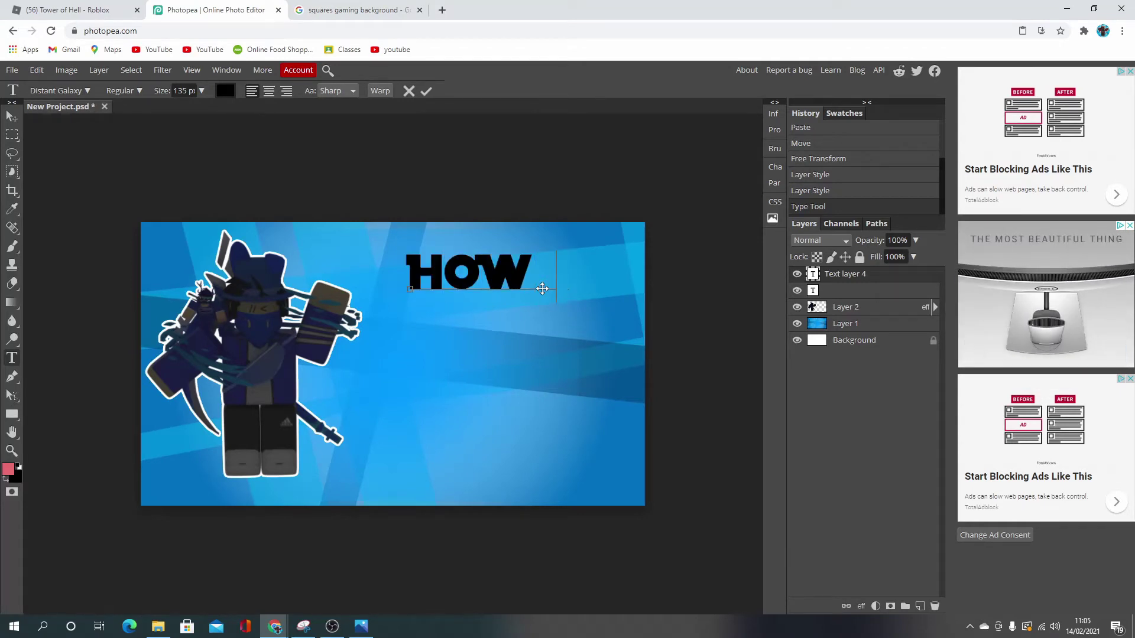
pyautogui.write('MAKE')
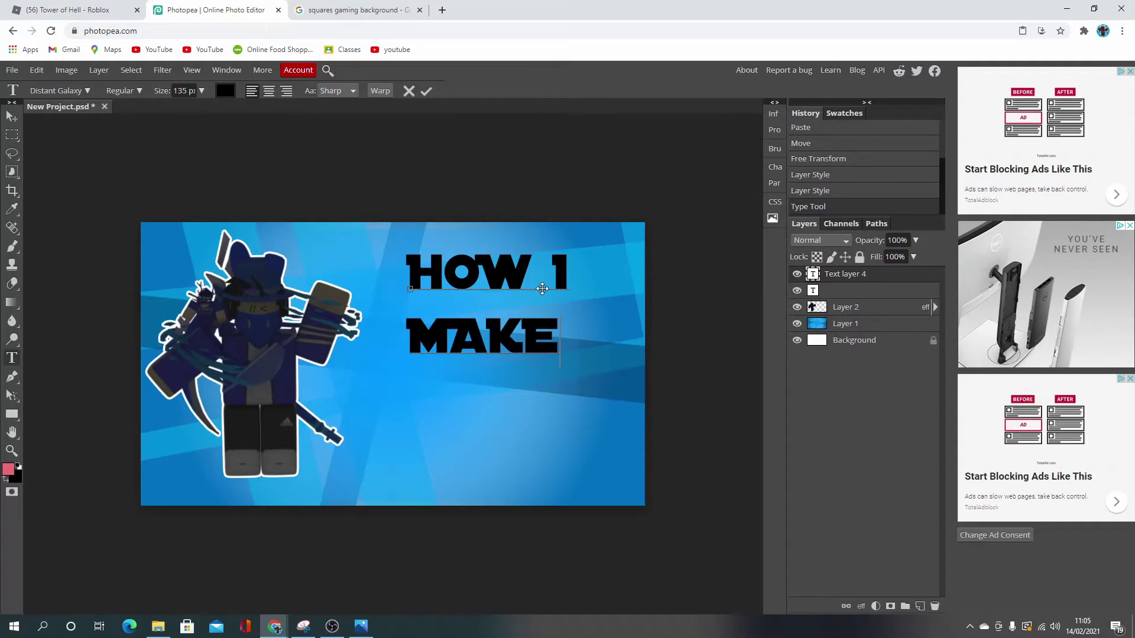
pyautogui.press('Return')
pyautogui.write('MY THUM')
pyautogui.press('BackSpace')
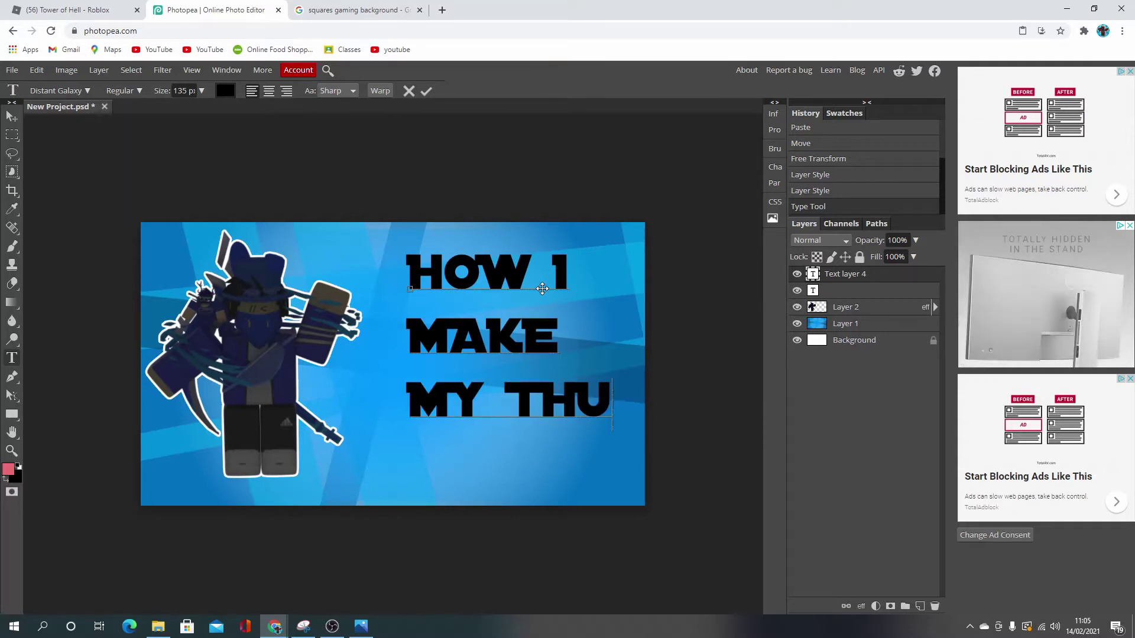
pyautogui.press('BackSpace')
pyautogui.press('BackSpace')
pyautogui.press('BackSpace')
pyautogui.write('MY')
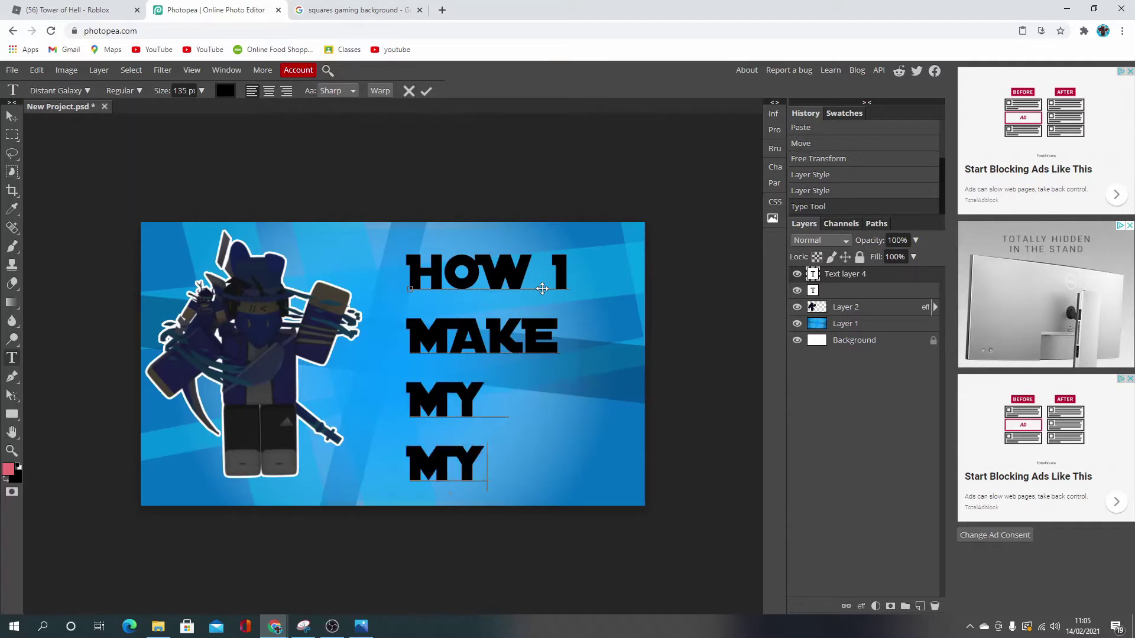
pyautogui.press('BackSpace')
pyautogui.press('BackSpace')
pyautogui.write('THUMBNAILS')
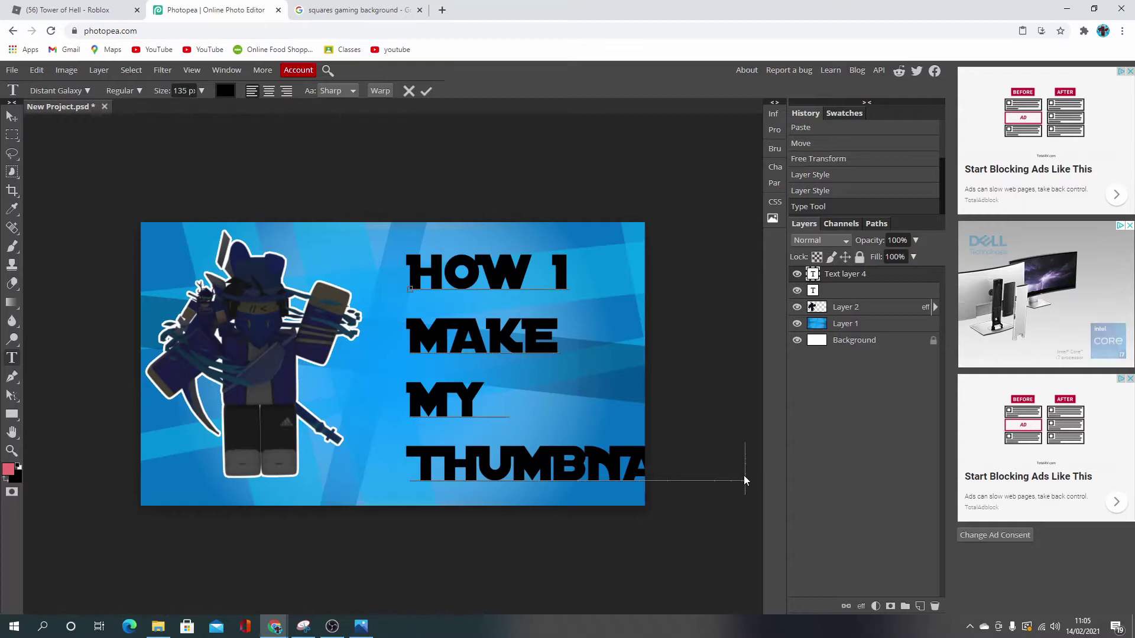
# Shrink the title text to 121 px and shift the block left to fit the canvas
pyautogui.moveTo(744, 480); pyautogui.dragTo(202, 107)
pyautogui.click(201, 91)
pyautogui.moveTo(570, 502); pyautogui.dragTo(502, 508)
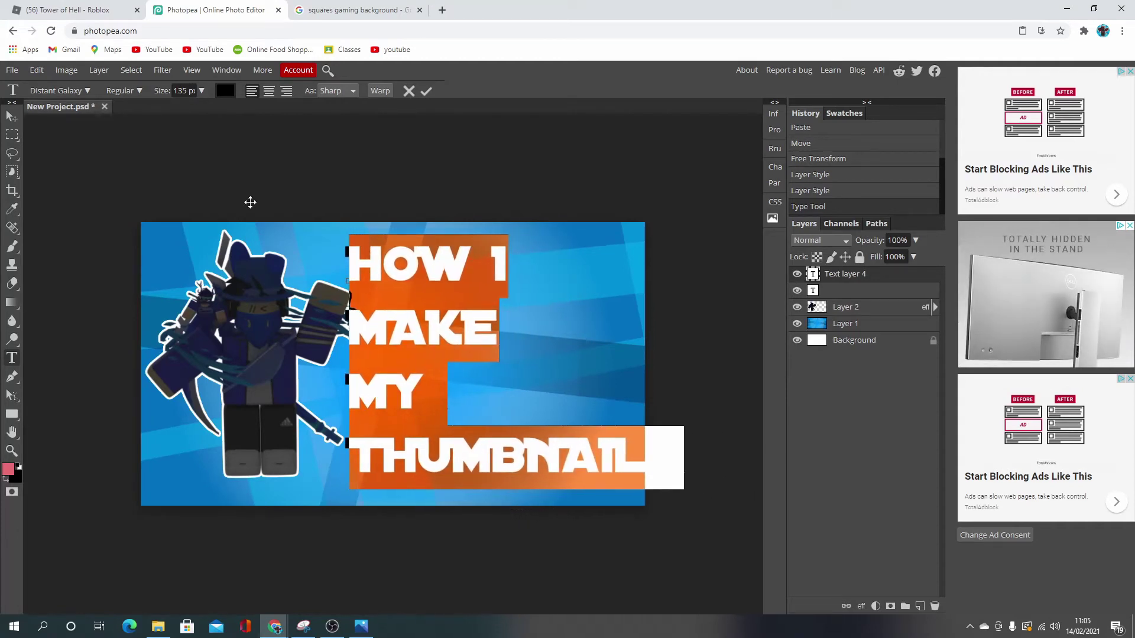
pyautogui.click(201, 91)
pyautogui.moveTo(204, 110); pyautogui.dragTo(199, 111)
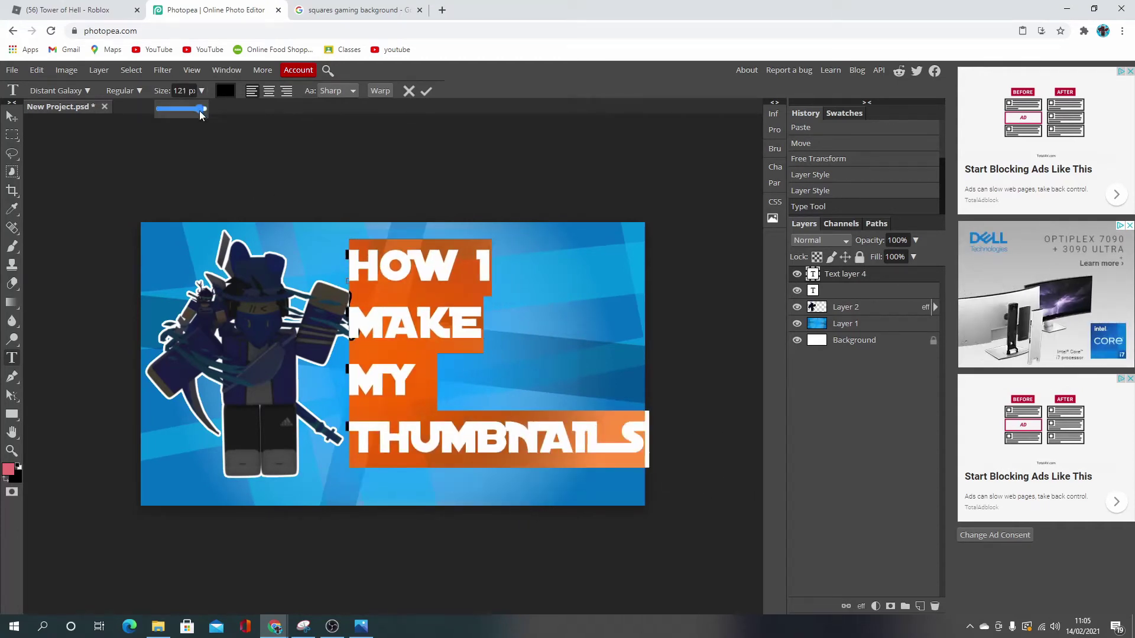
pyautogui.moveTo(613, 495); pyautogui.dragTo(605, 502)
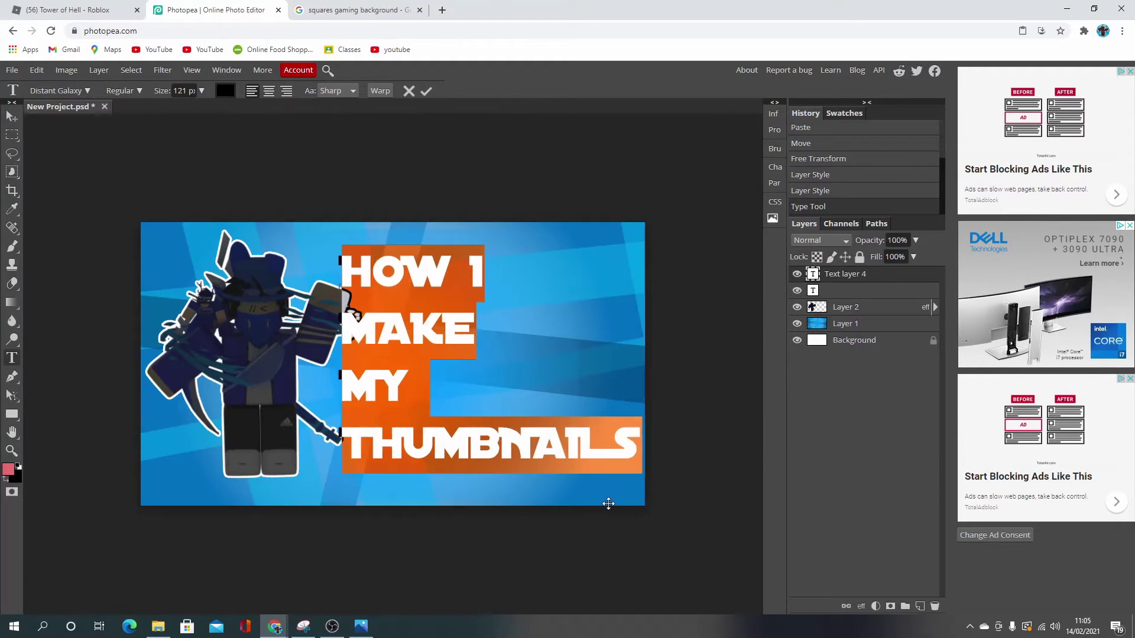
# Shift the character layer slightly to the left with the Move tool
pyautogui.click(842, 308)
pyautogui.press('v')
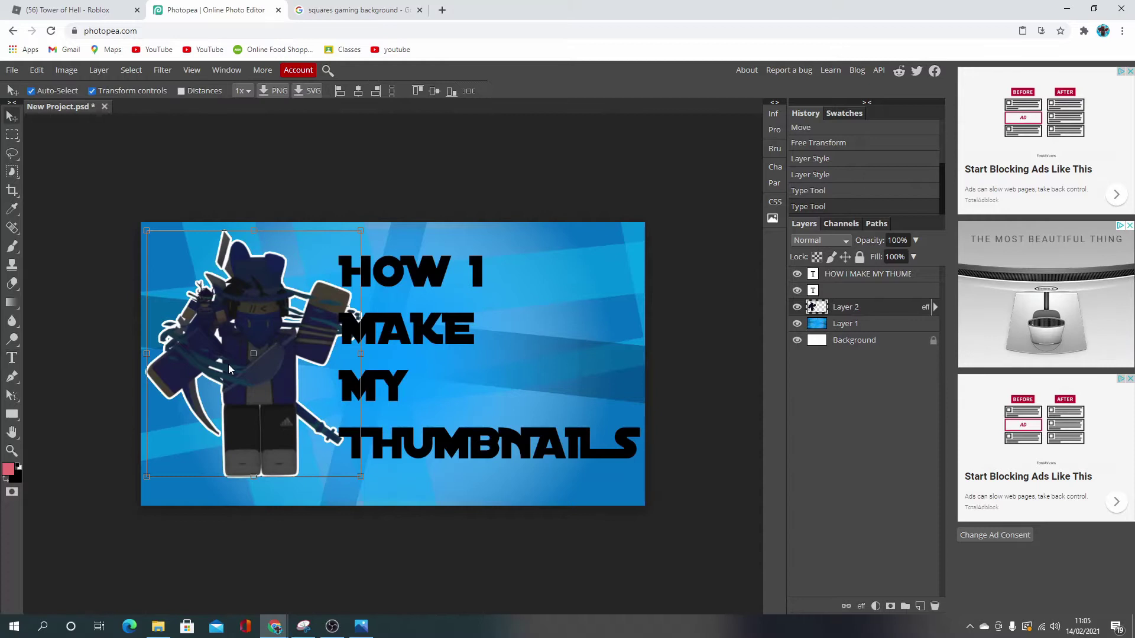
pyautogui.moveTo(229, 369); pyautogui.dragTo(219, 369)
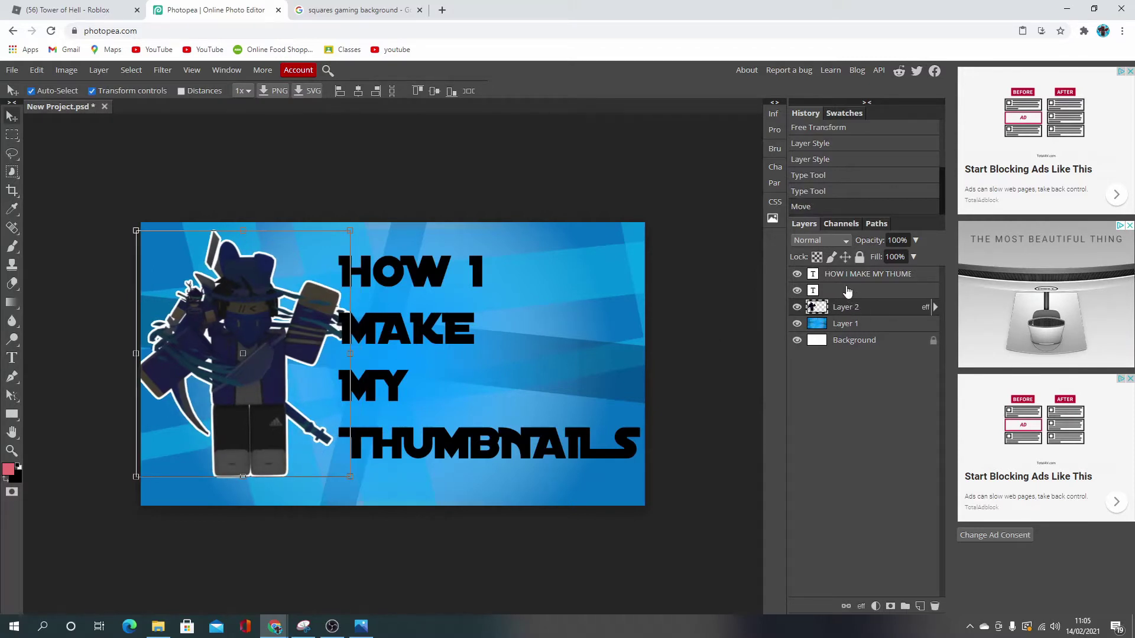
# Enable Outer Glow and a white Color Overlay on the title text layer
pyautogui.rightClick(936, 270)
pyautogui.click(969, 274)
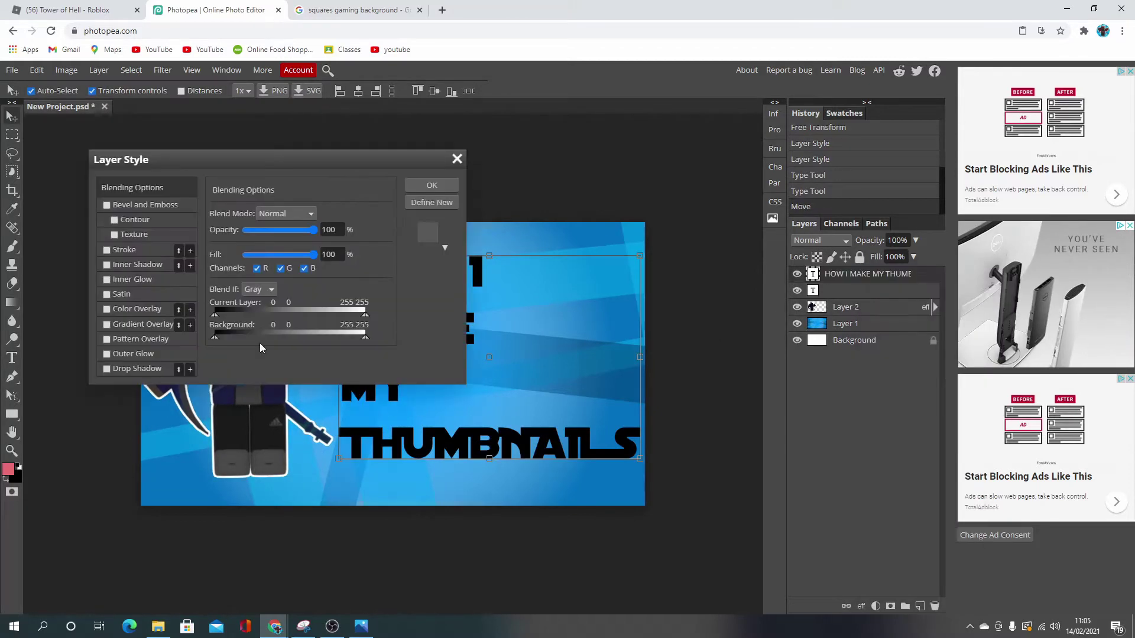
pyautogui.click(133, 353)
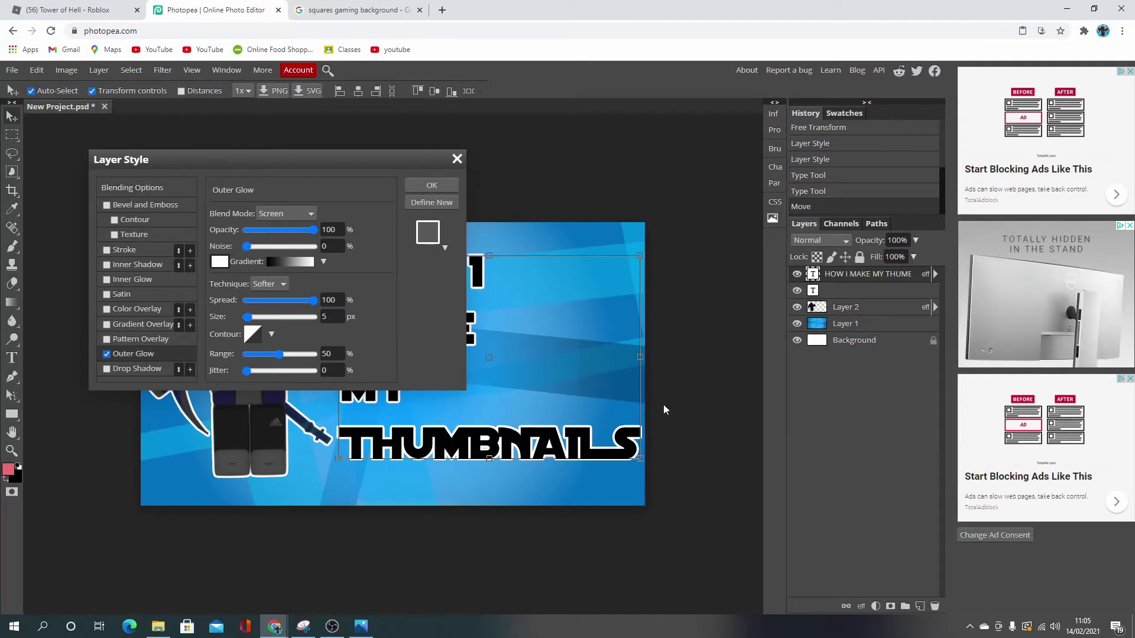
pyautogui.click(134, 313)
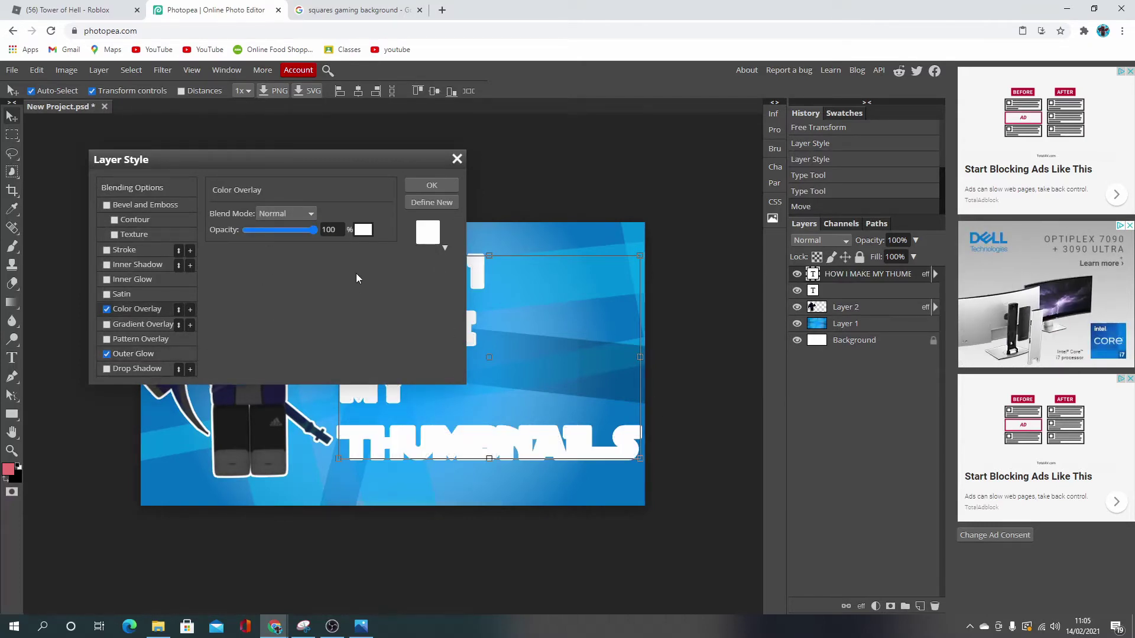
pyautogui.click(363, 229)
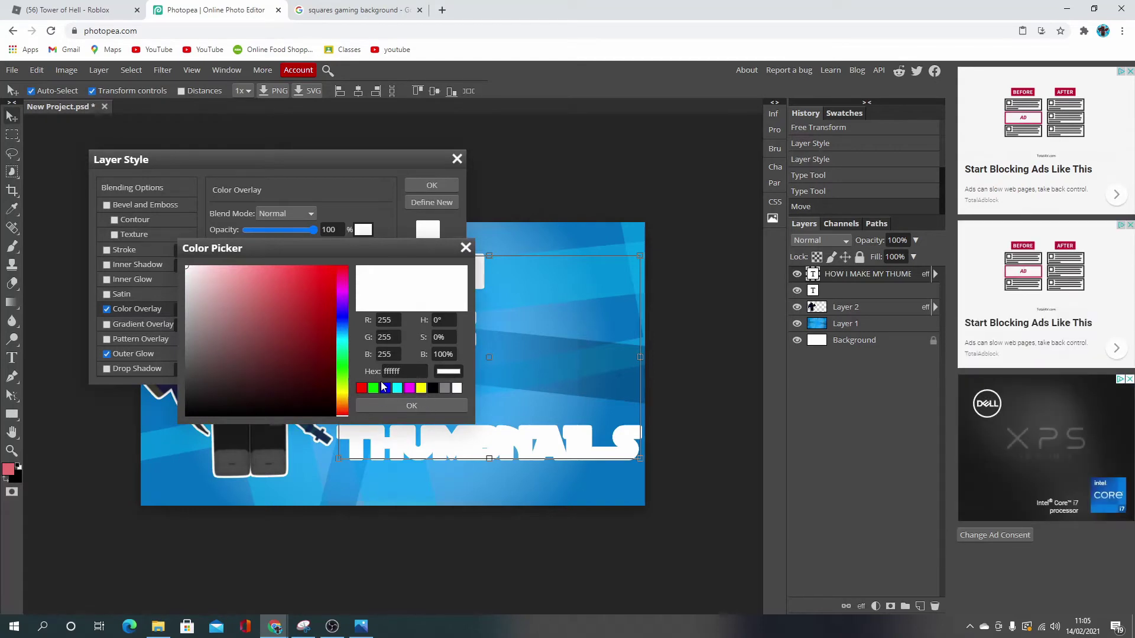
pyautogui.click(440, 372)
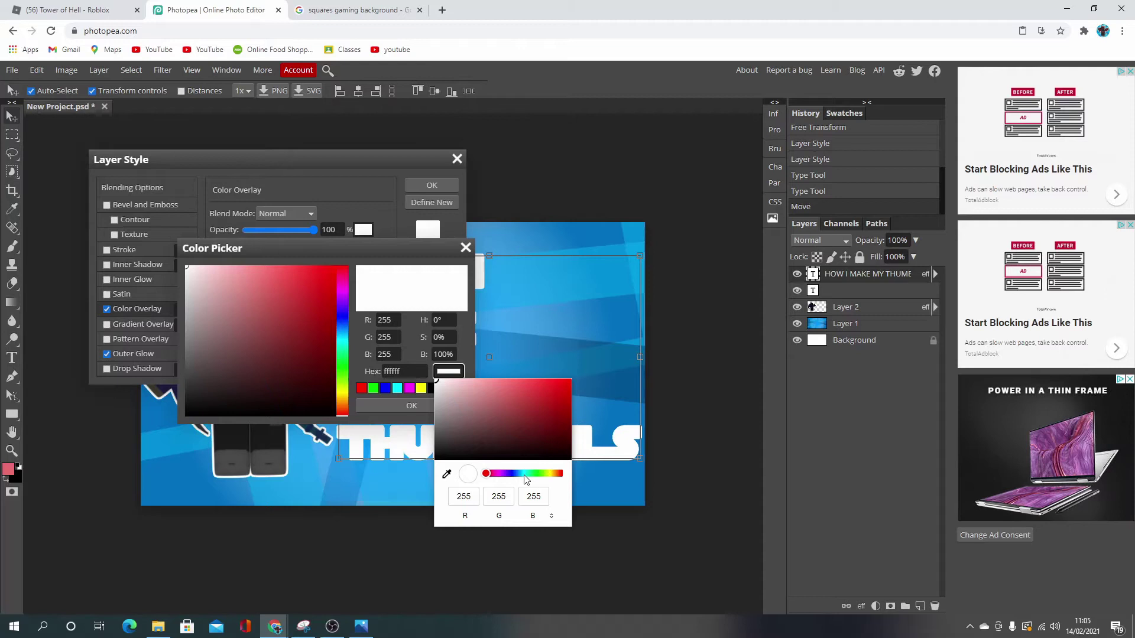
pyautogui.click(554, 473)
pyautogui.moveTo(553, 474); pyautogui.dragTo(483, 477)
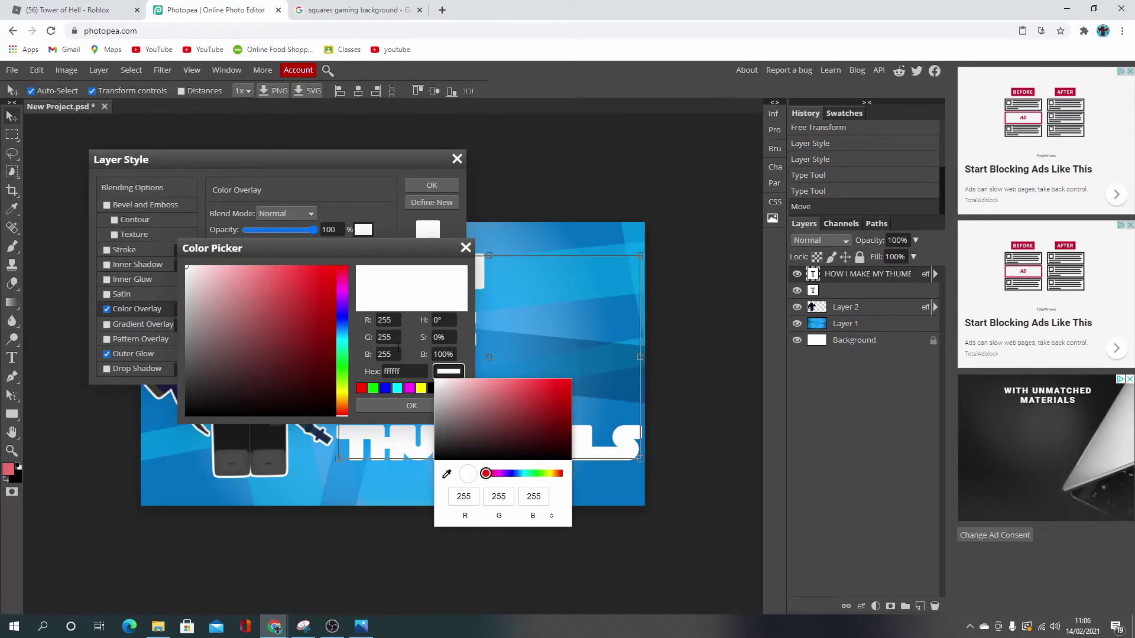
pyautogui.click(412, 405)
pyautogui.click(411, 406)
# Set the title's outer glow colour to black and apply the layer style
pyautogui.click(142, 353)
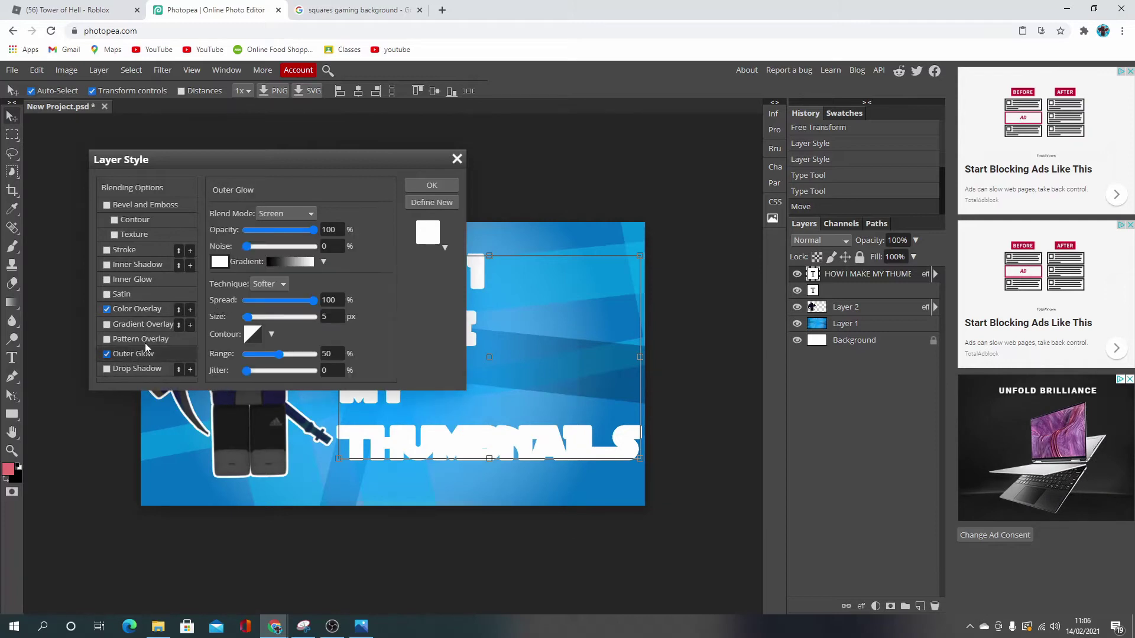
pyautogui.click(220, 263)
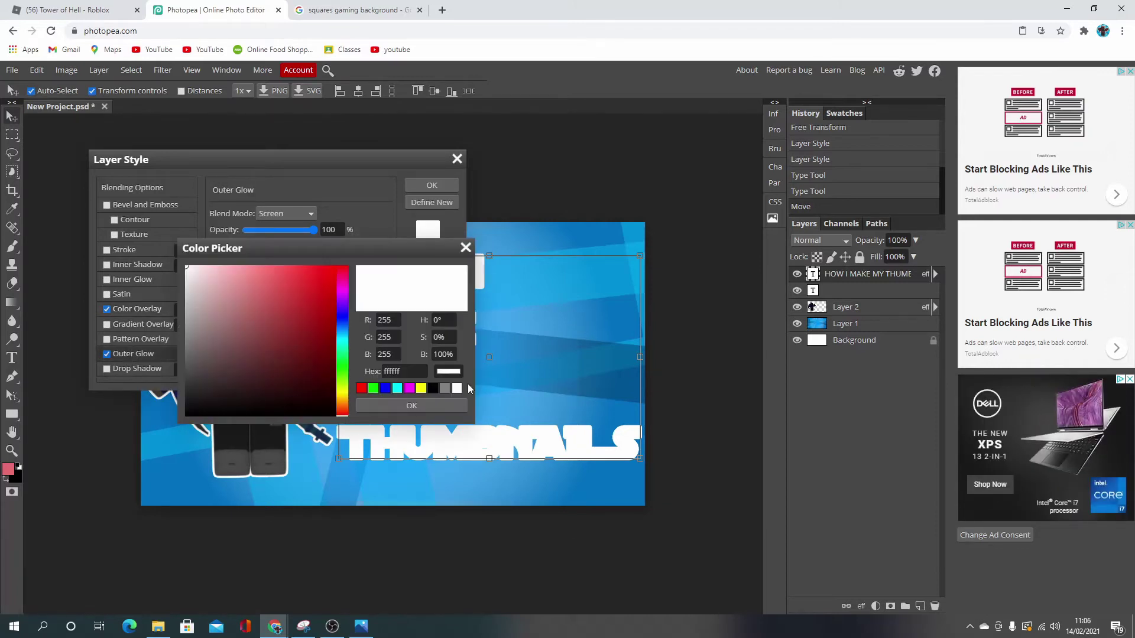
pyautogui.click(444, 388)
pyautogui.click(433, 388)
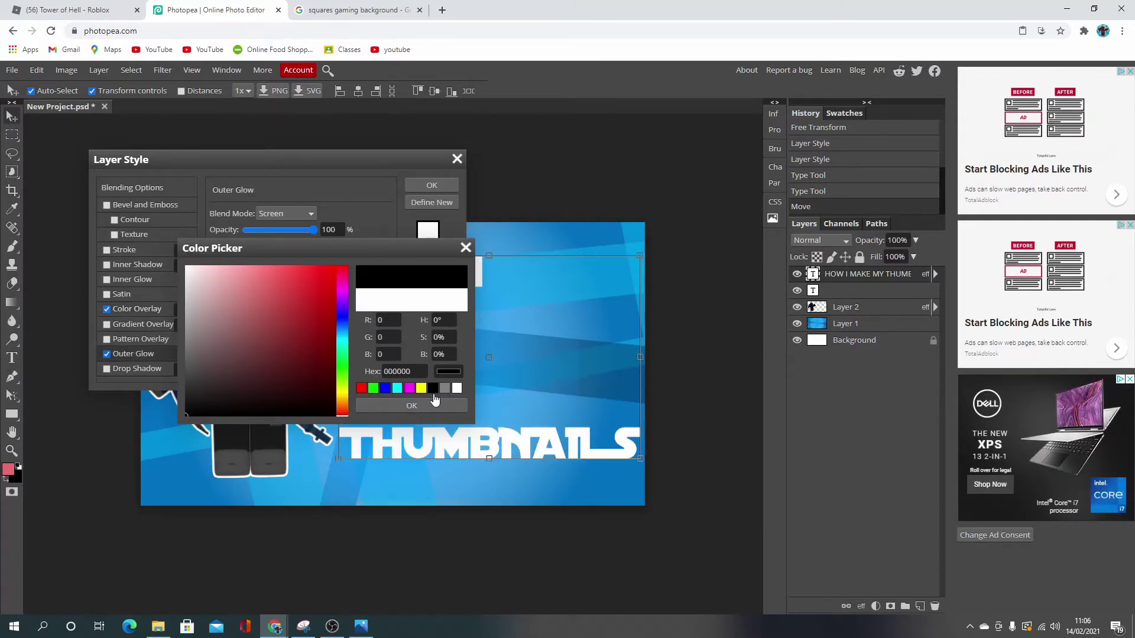
pyautogui.click(425, 406)
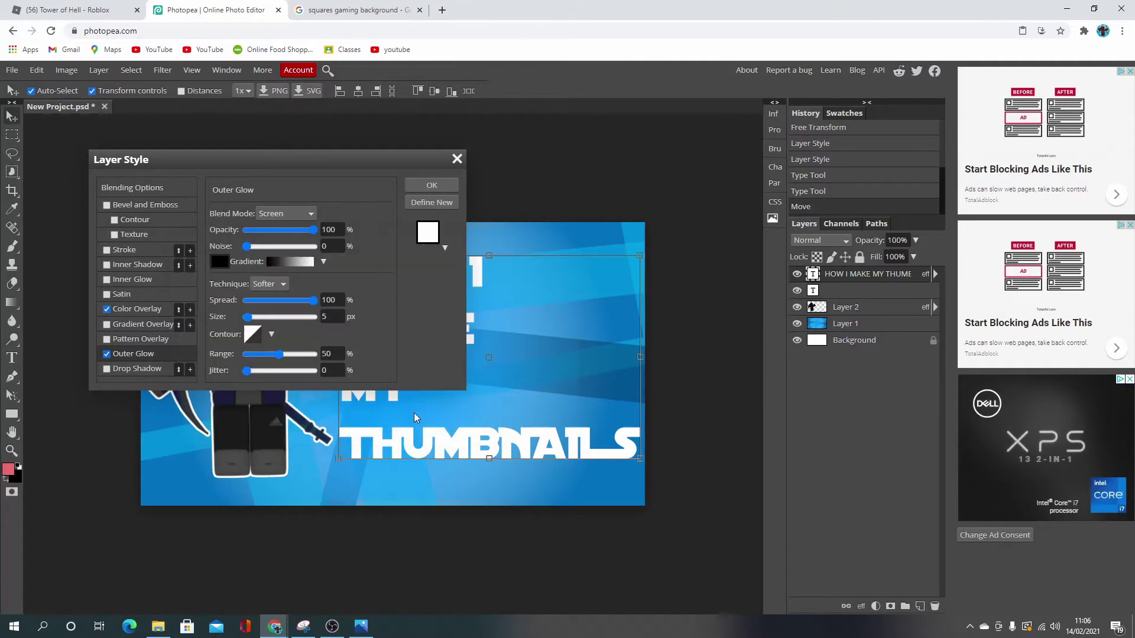
pyautogui.click(424, 186)
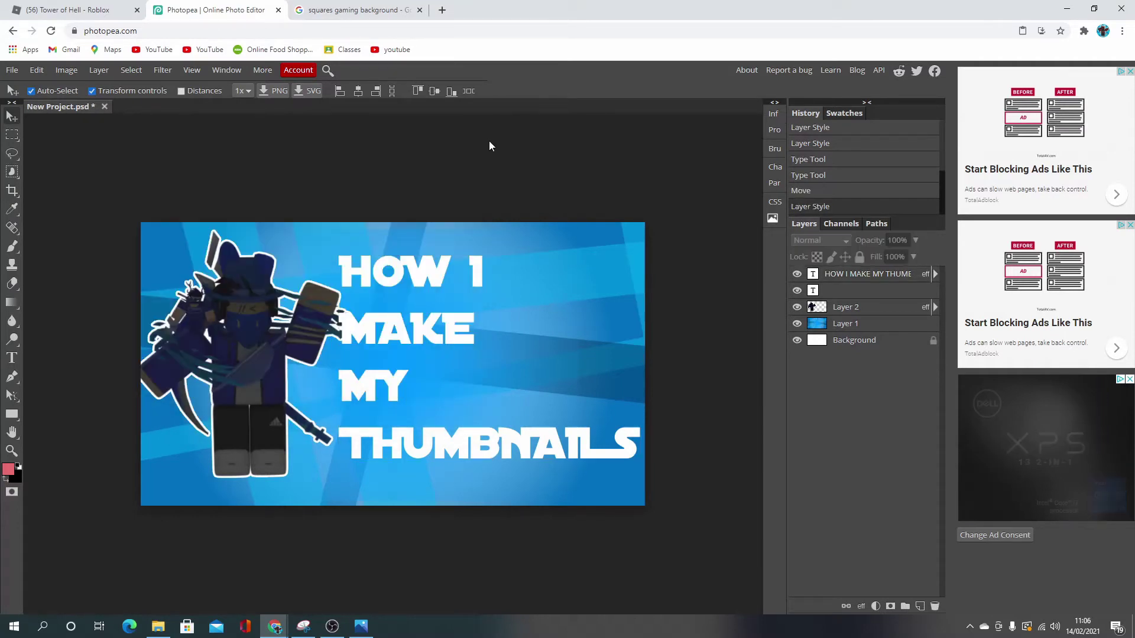
# Change the title's outer glow colour to grey
pyautogui.rightClick(861, 281)
pyautogui.click(880, 282)
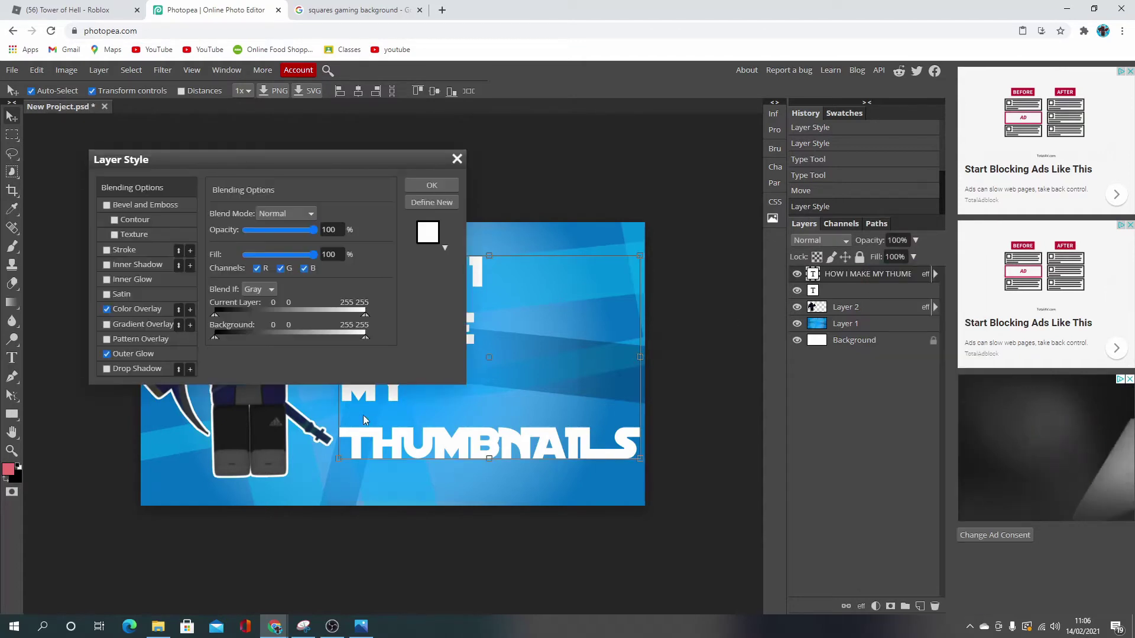
pyautogui.click(125, 353)
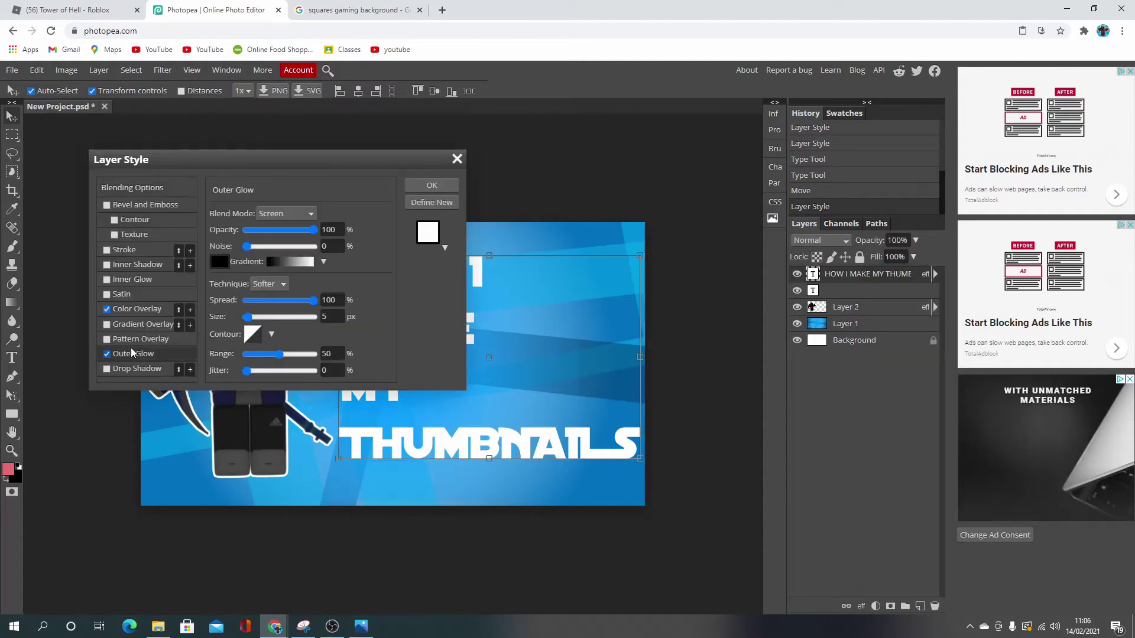
pyautogui.click(222, 265)
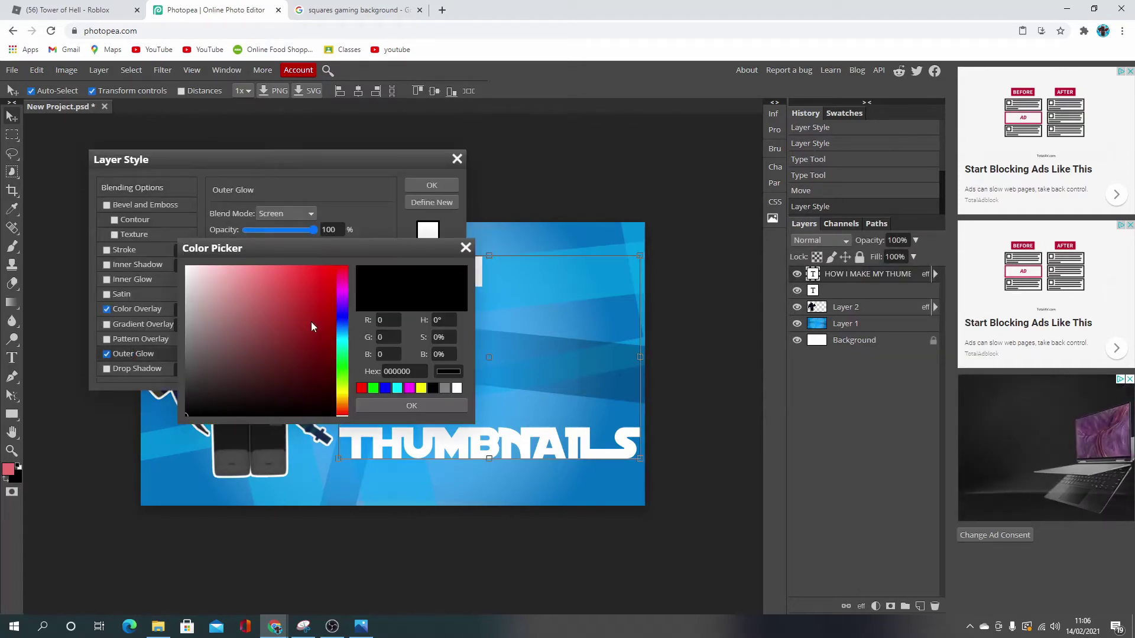
pyautogui.click(445, 389)
pyautogui.click(435, 406)
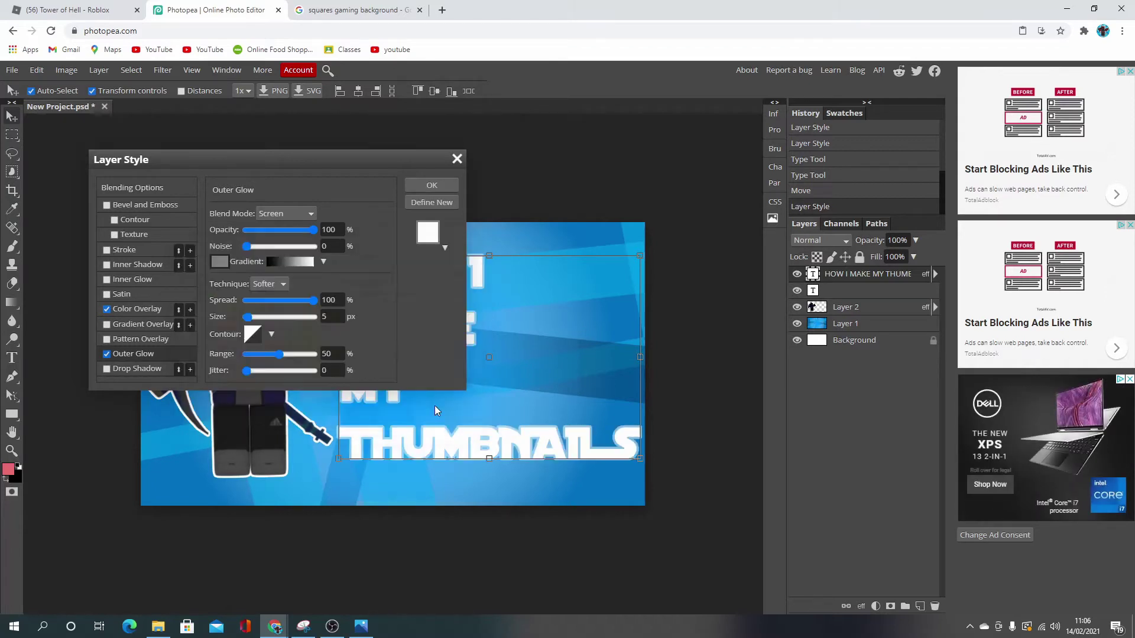
pyautogui.click(453, 187)
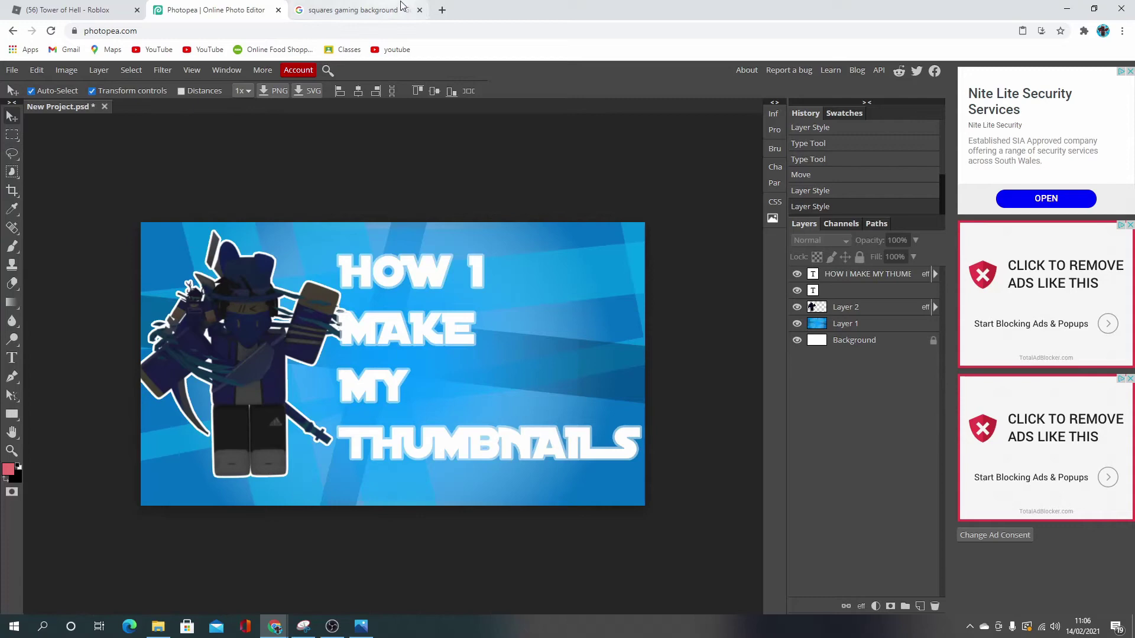
# In a new tab, open Chrome History and scroll down to the flamingtext.com entries
pyautogui.click(440, 10)
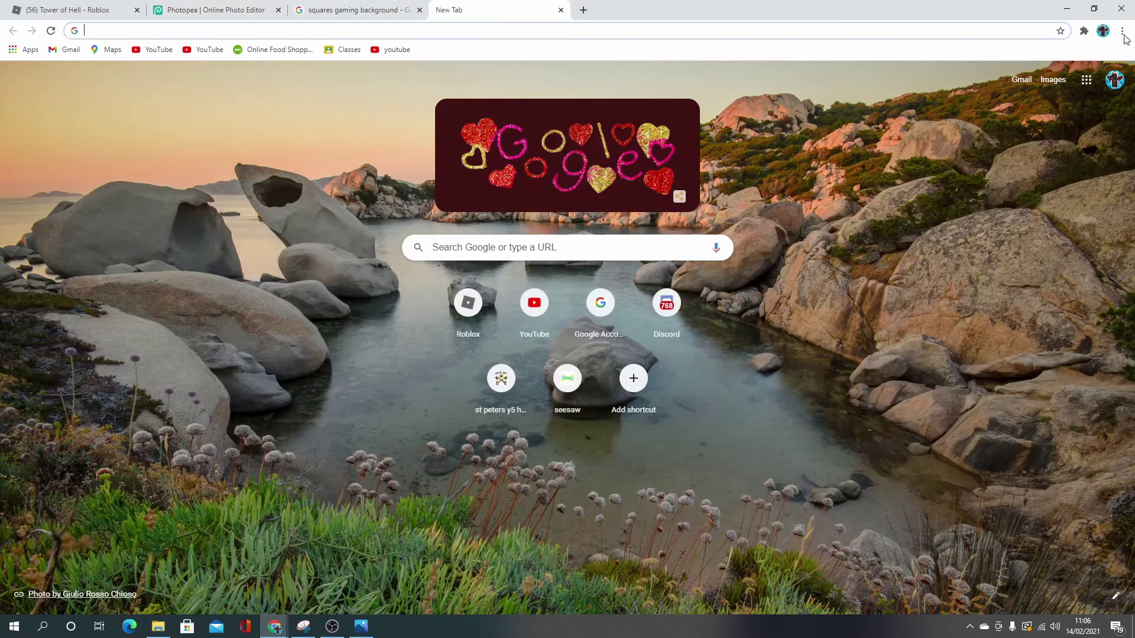
pyautogui.click(1122, 31)
pyautogui.moveTo(1017, 96)
pyautogui.click(901, 97)
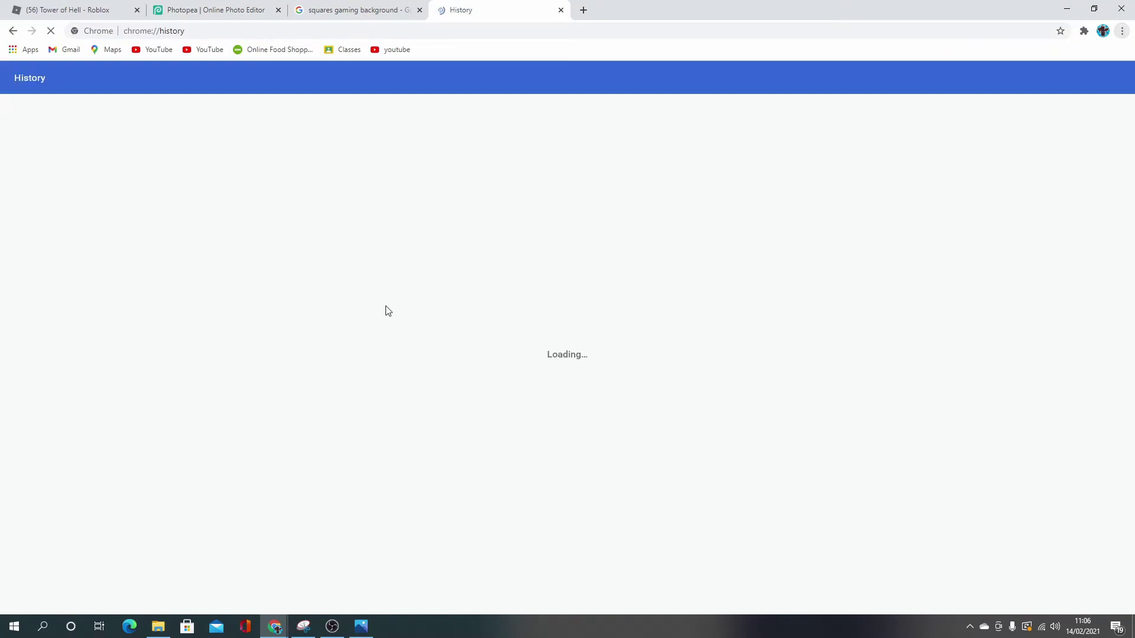
pyautogui.scroll(-20, 445, 365)
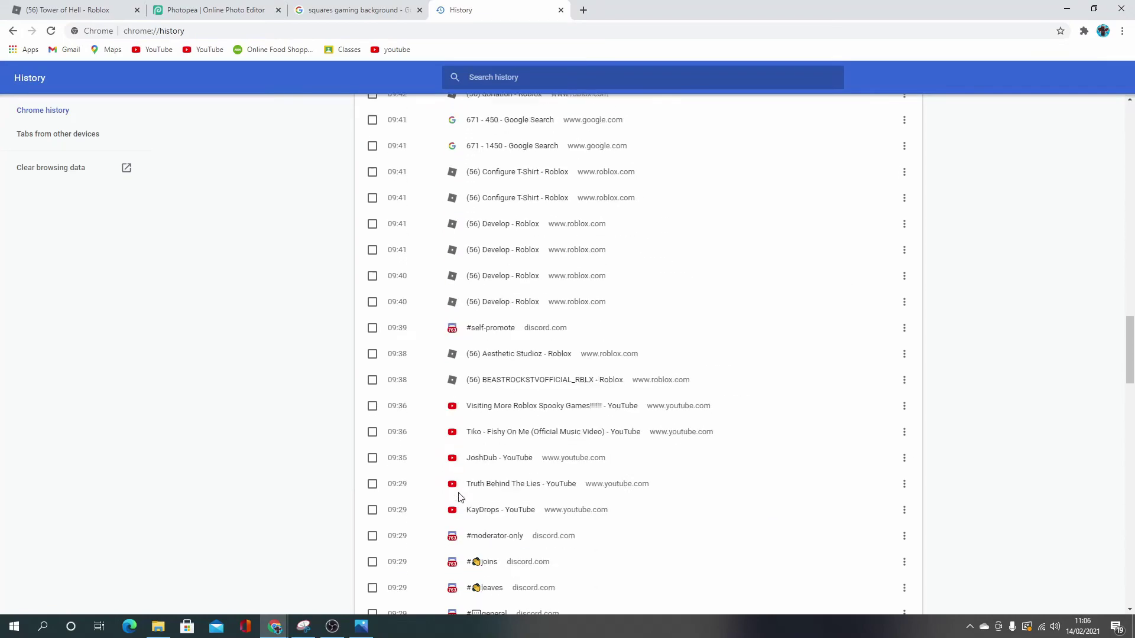
pyautogui.scroll(-20, 455, 520)
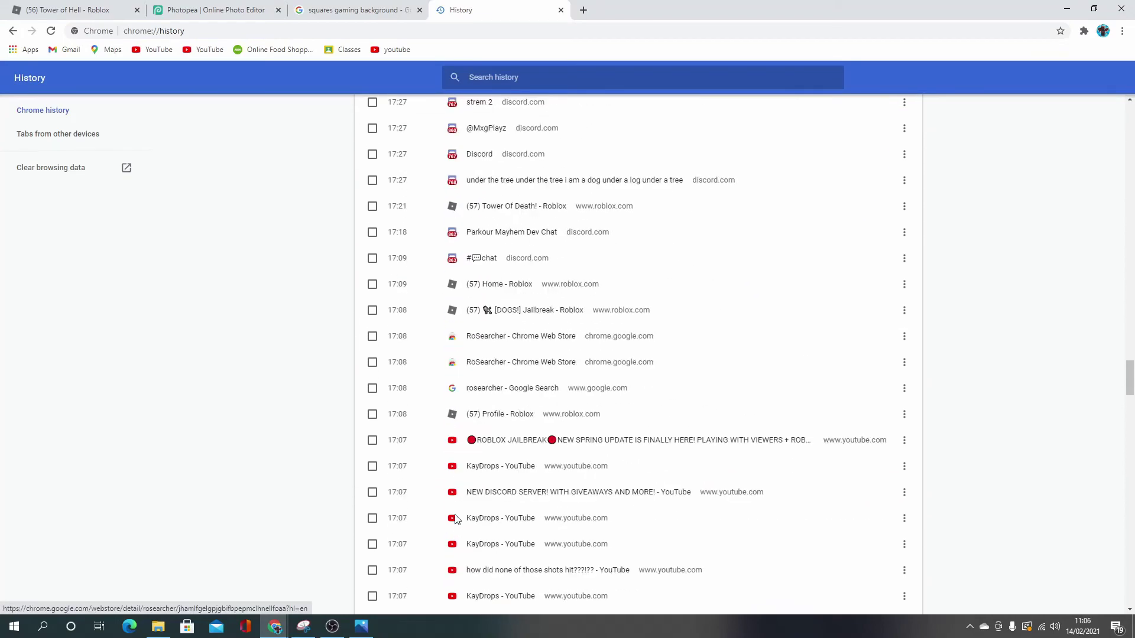
pyautogui.scroll(-20, 455, 521)
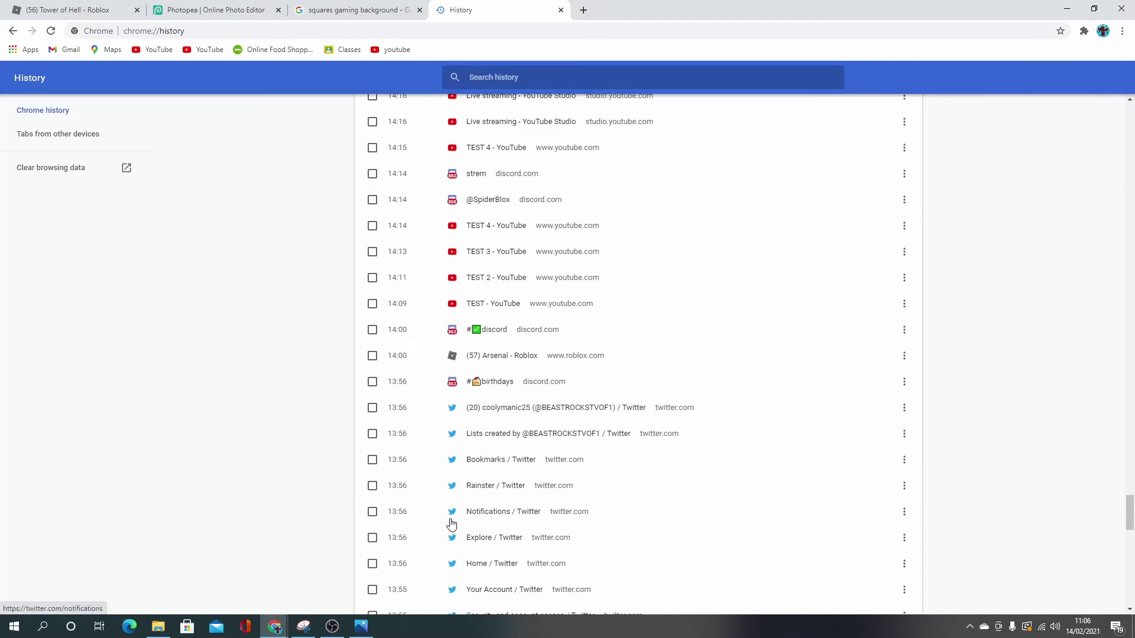
pyautogui.scroll(-15, 452, 523)
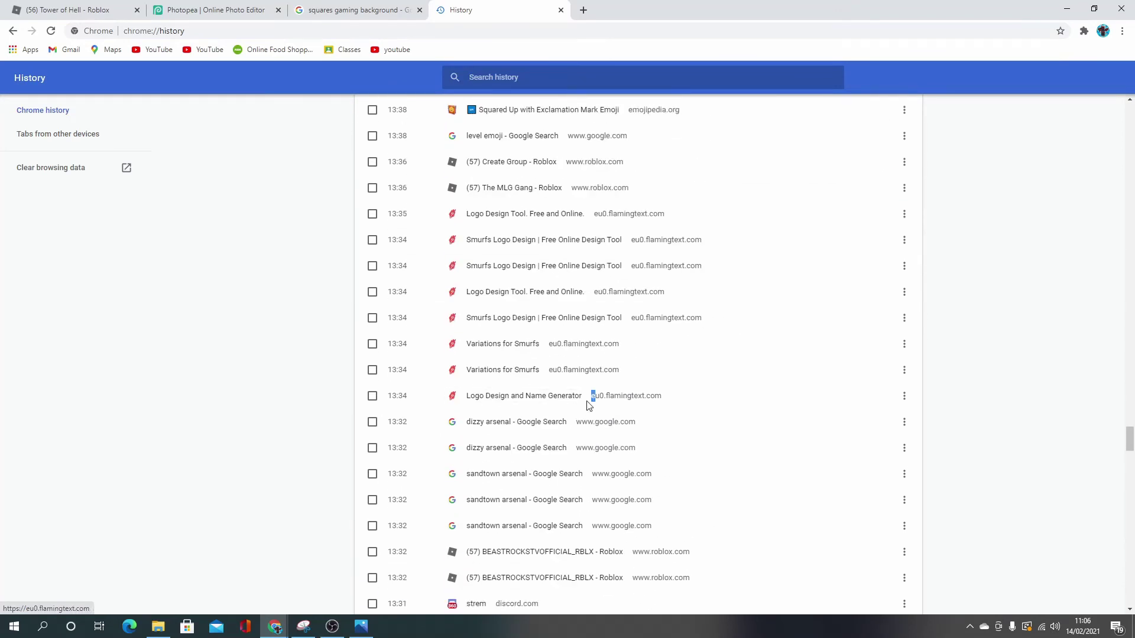
# Reopen the FlamingText logo generator and pick the Smurfs style in the Luckiest Guy font
pyautogui.click(589, 396)
pyautogui.click(549, 400)
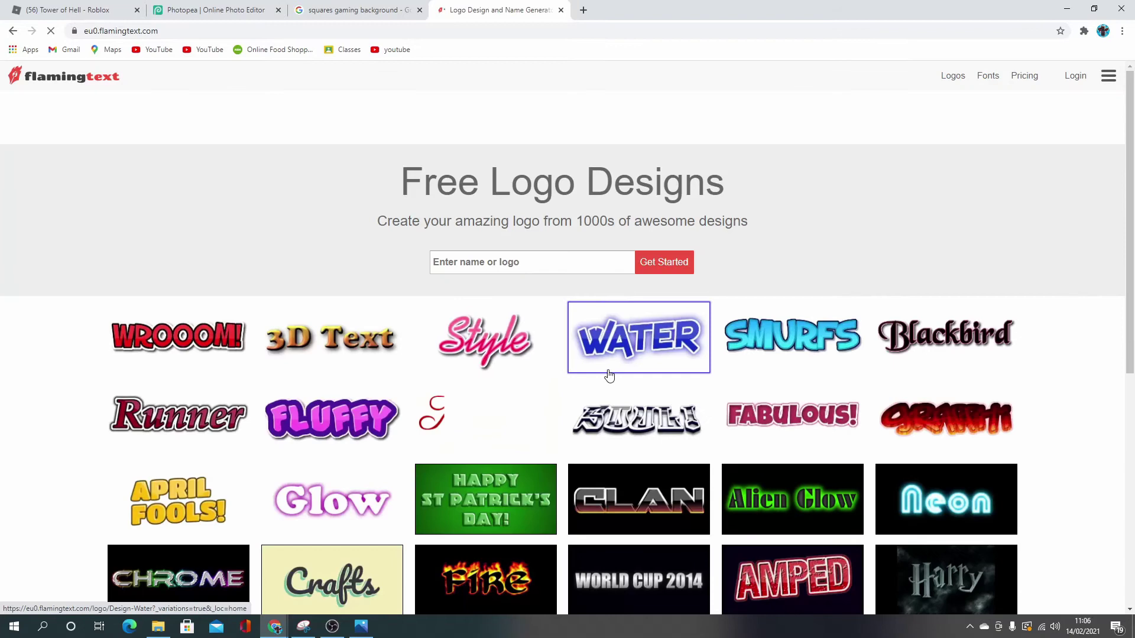
pyautogui.click(792, 336)
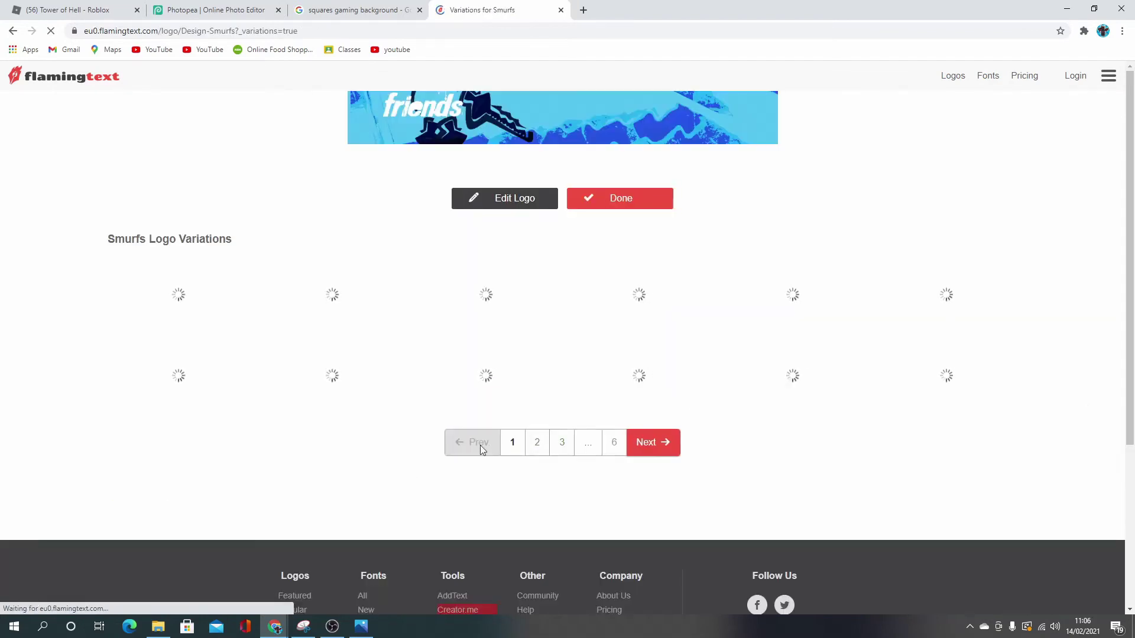
pyautogui.click(795, 451)
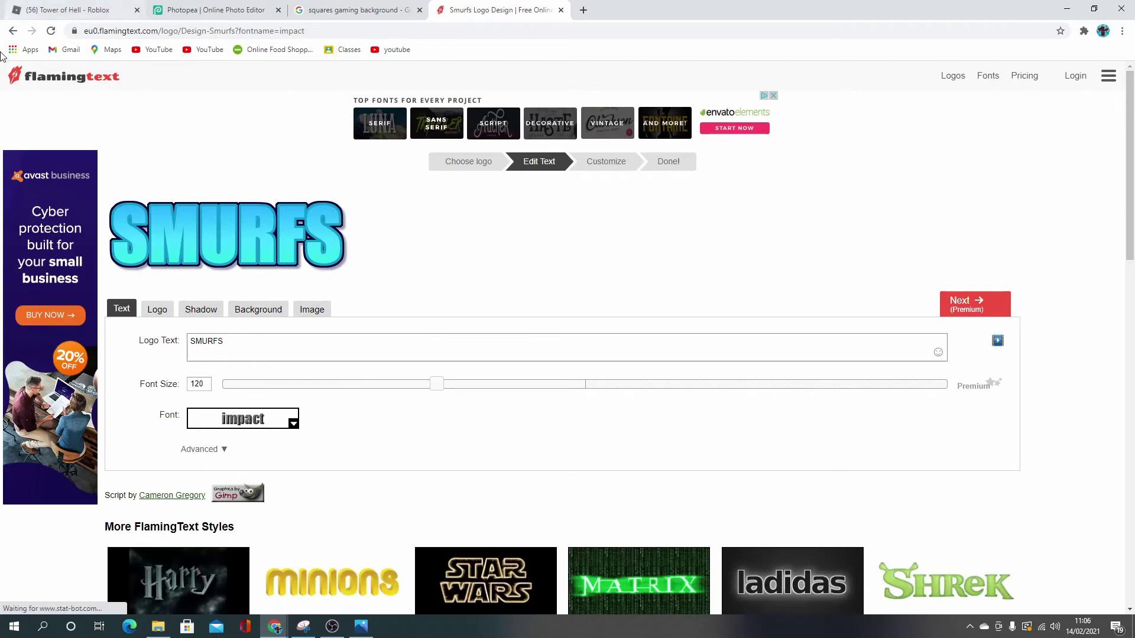
pyautogui.click(15, 35)
pyautogui.click(795, 468)
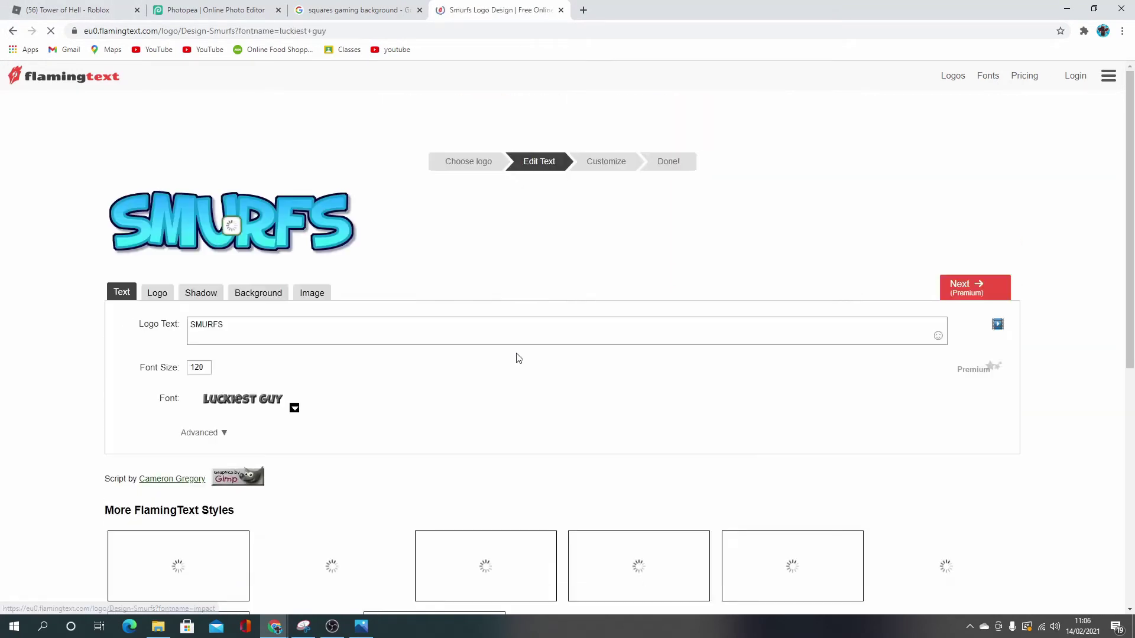
# Enter the logo text as three lines: HOW I / MAKE MY / THUMBNAILS
pyautogui.write('h')
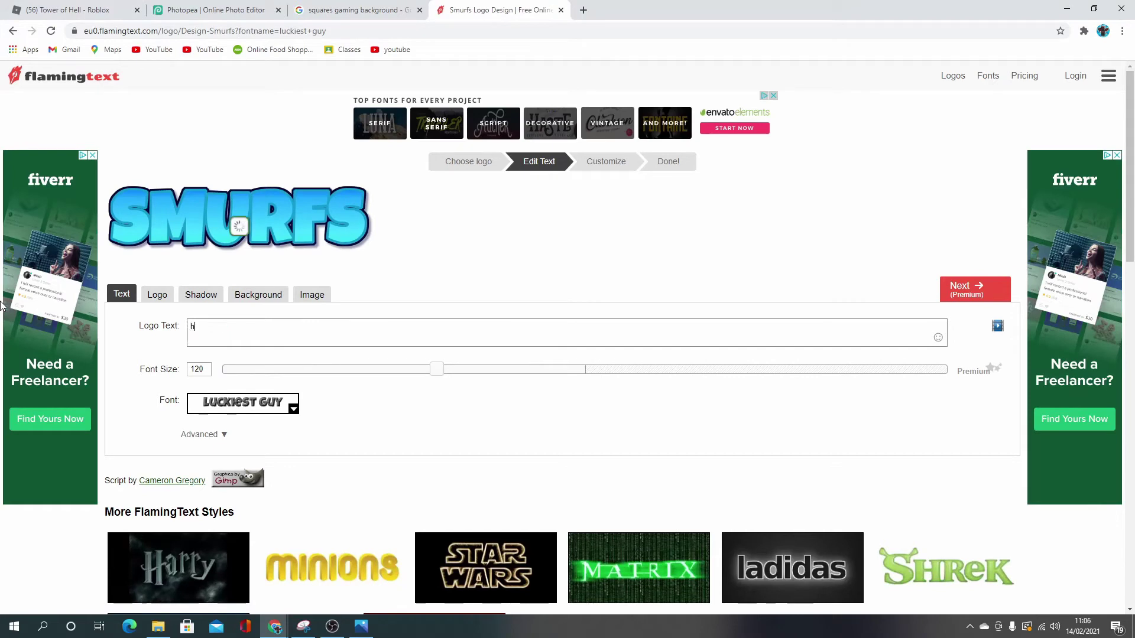
pyautogui.write('HOW I')
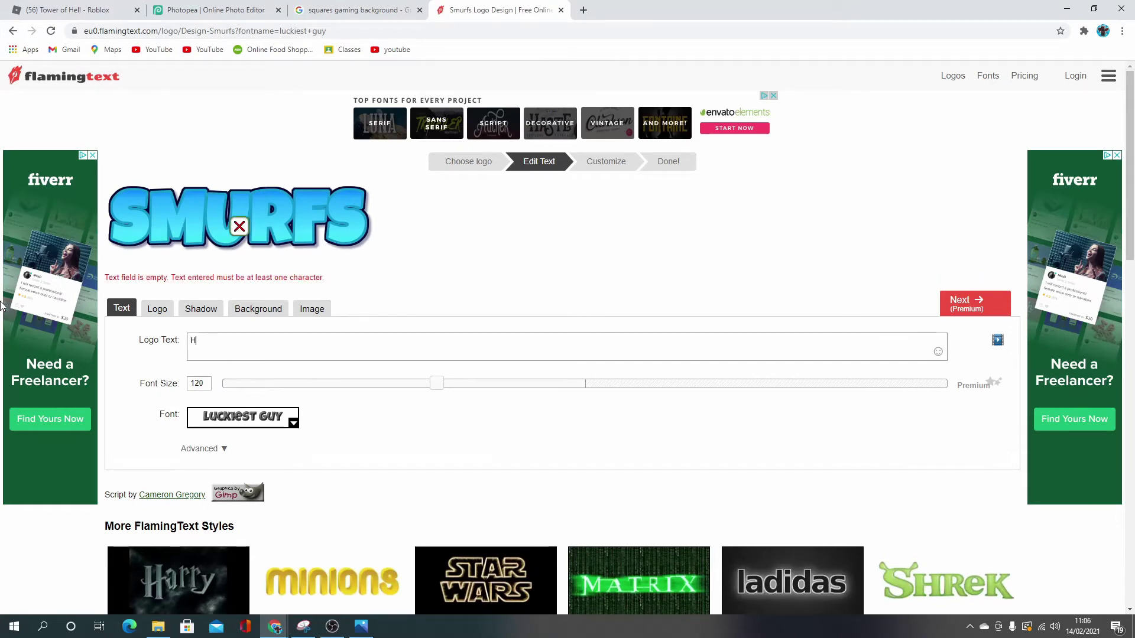
pyautogui.press('Return')
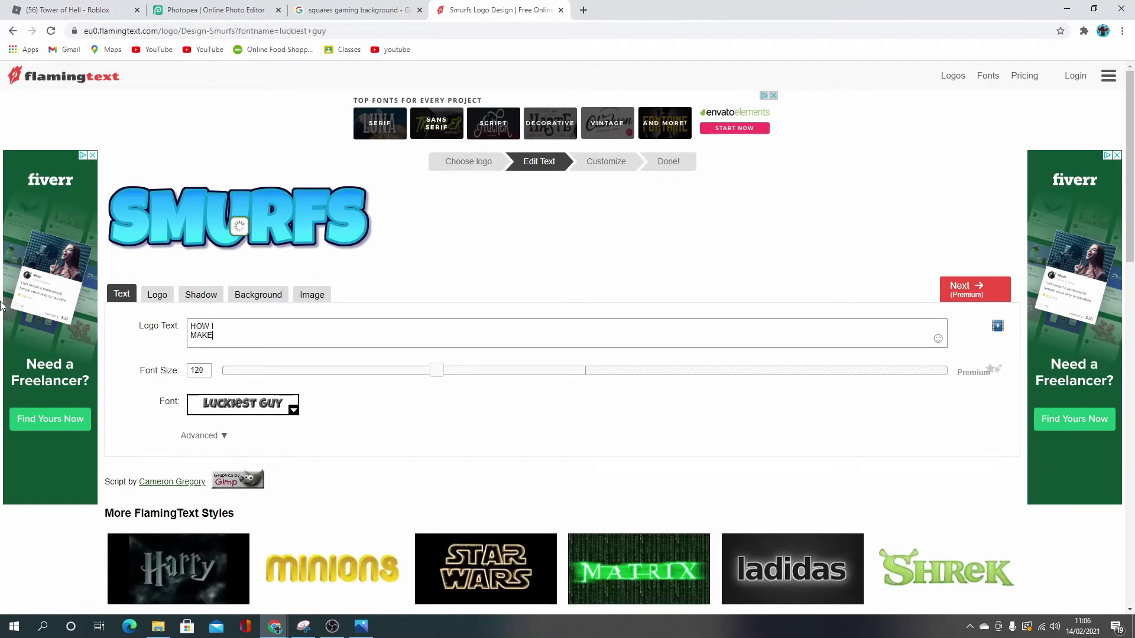
pyautogui.write('MAKE MY')
pyautogui.press('Return')
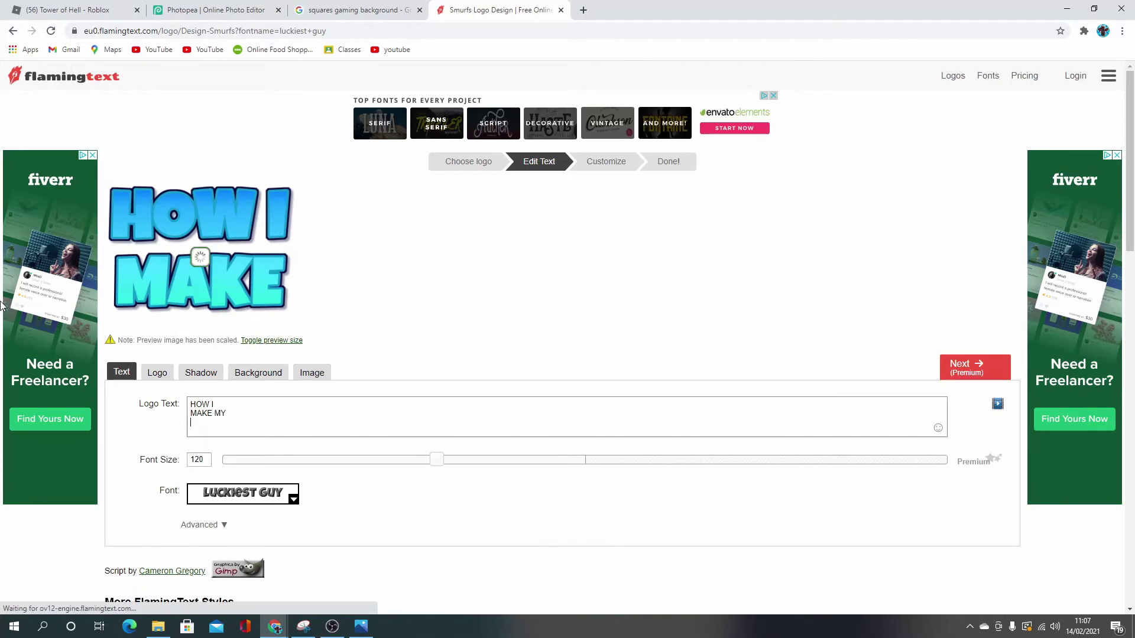
pyautogui.write('THUMBNAILS')
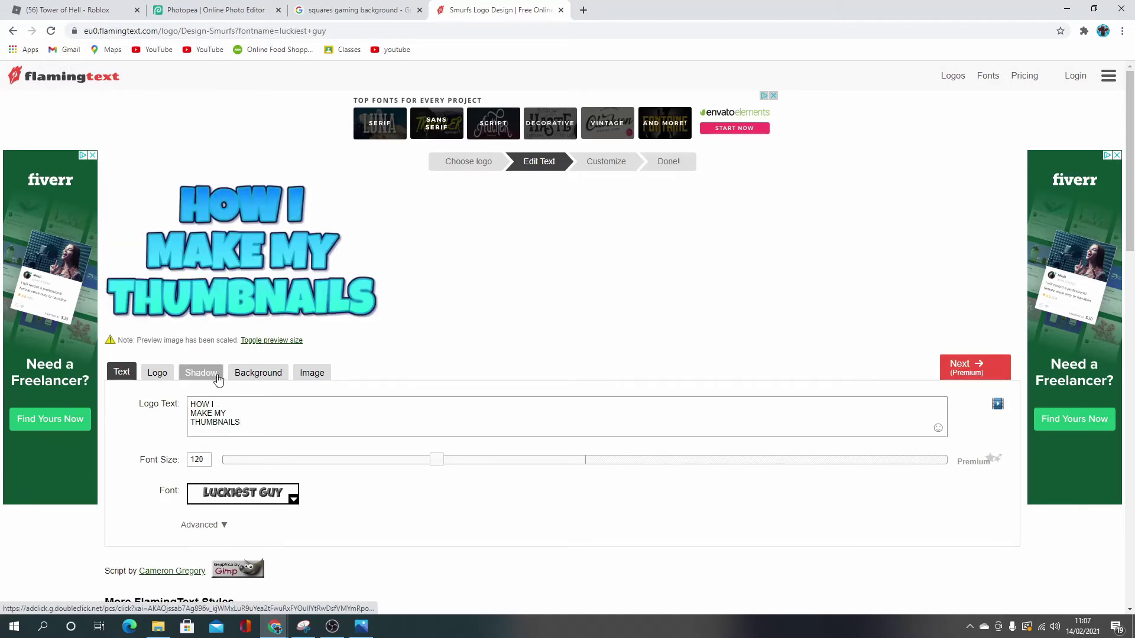
# Give the logo a Transparent background, download it as a PNG, and return to Photopea
pyautogui.click(273, 373)
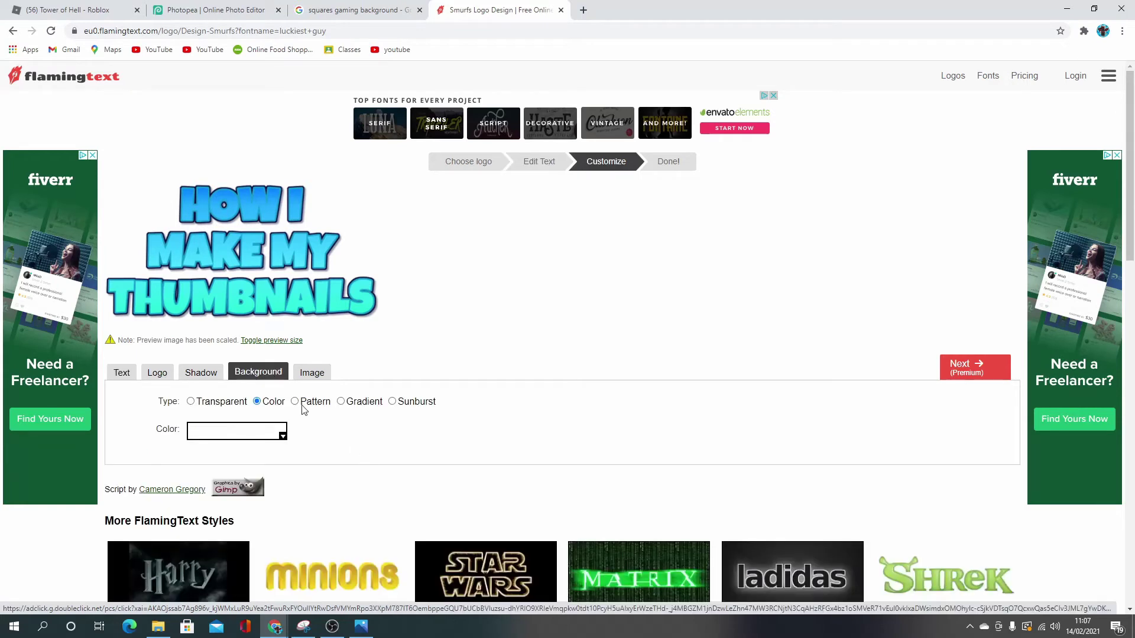
pyautogui.click(191, 401)
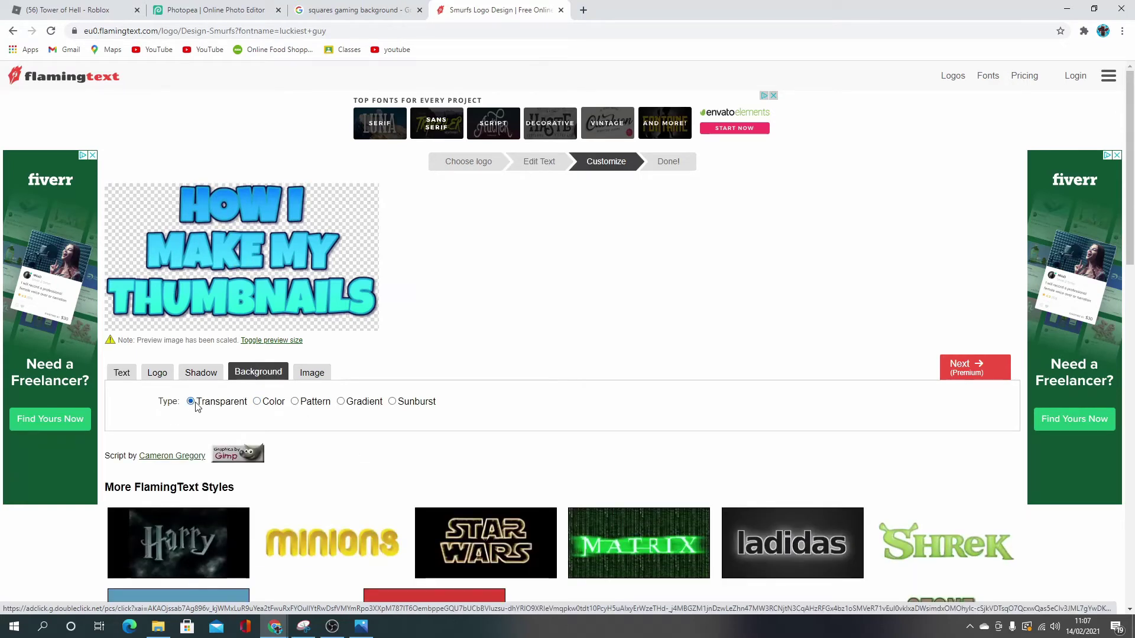
pyautogui.click(129, 374)
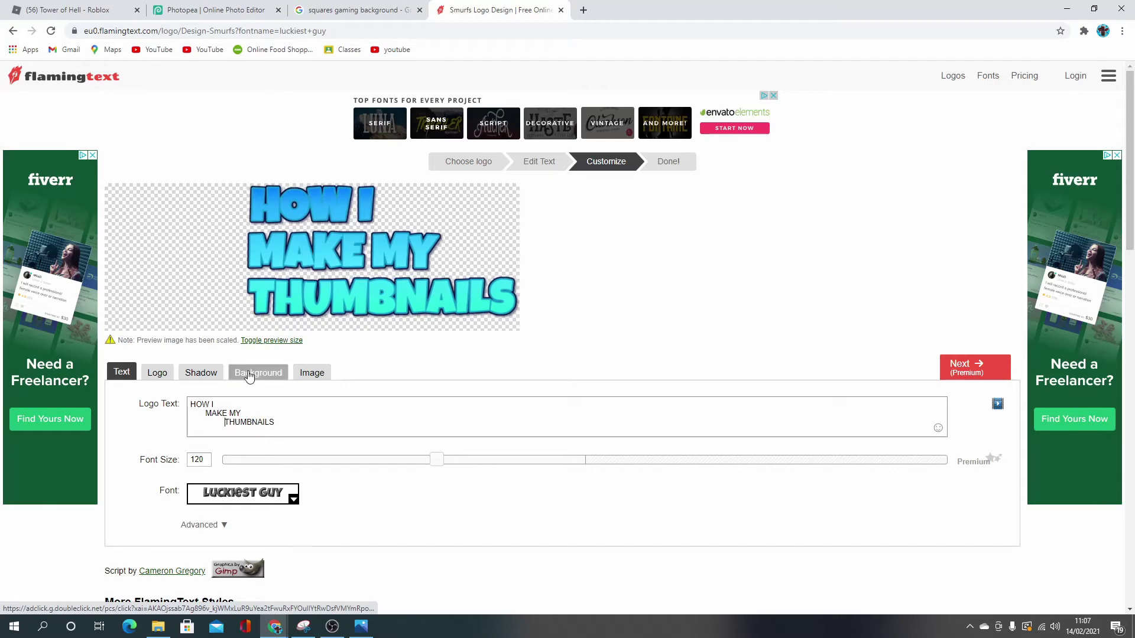
pyautogui.click(251, 376)
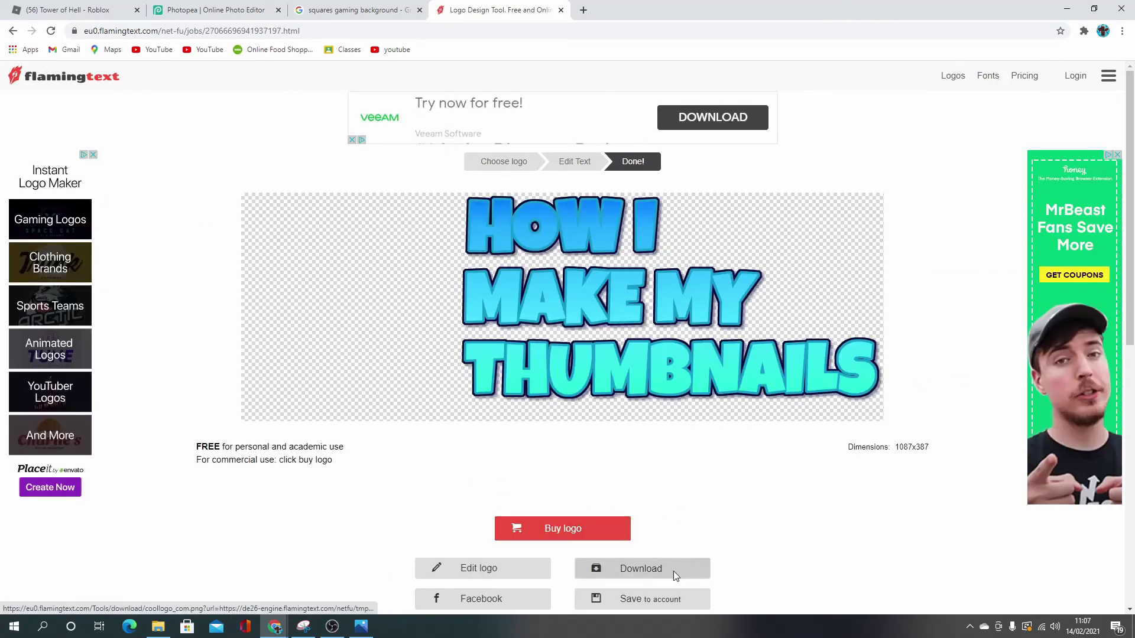
pyautogui.click(673, 571)
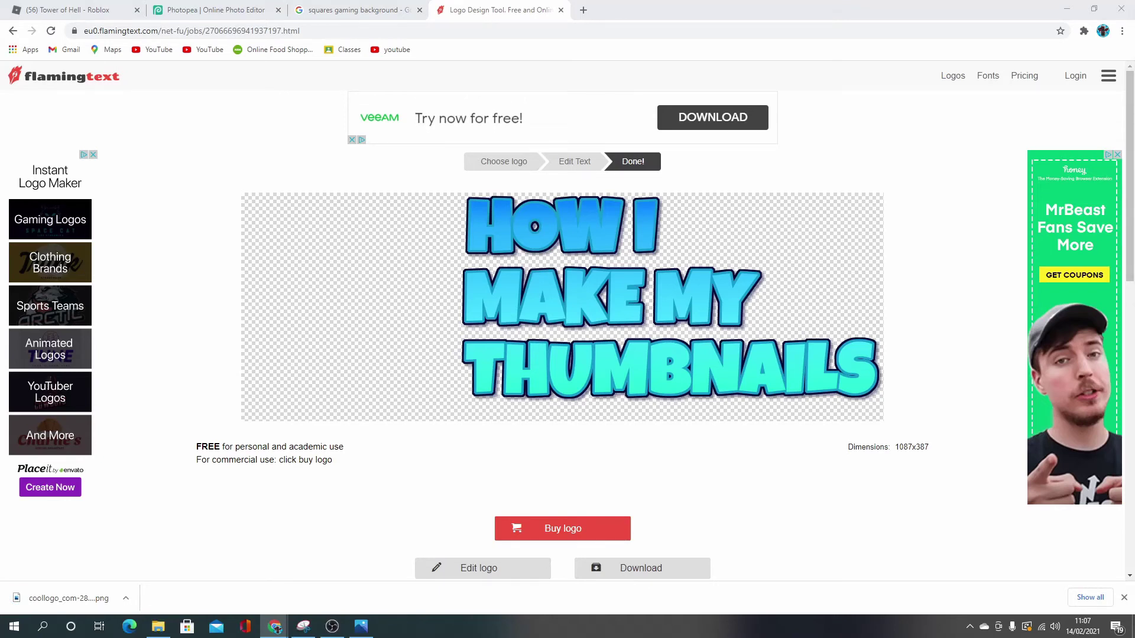
pyautogui.click(210, 10)
# Paste the logo as Layer 3 and scale it to about 121% × 148% over the old title
pyautogui.hotkey('ctrl', 'v')
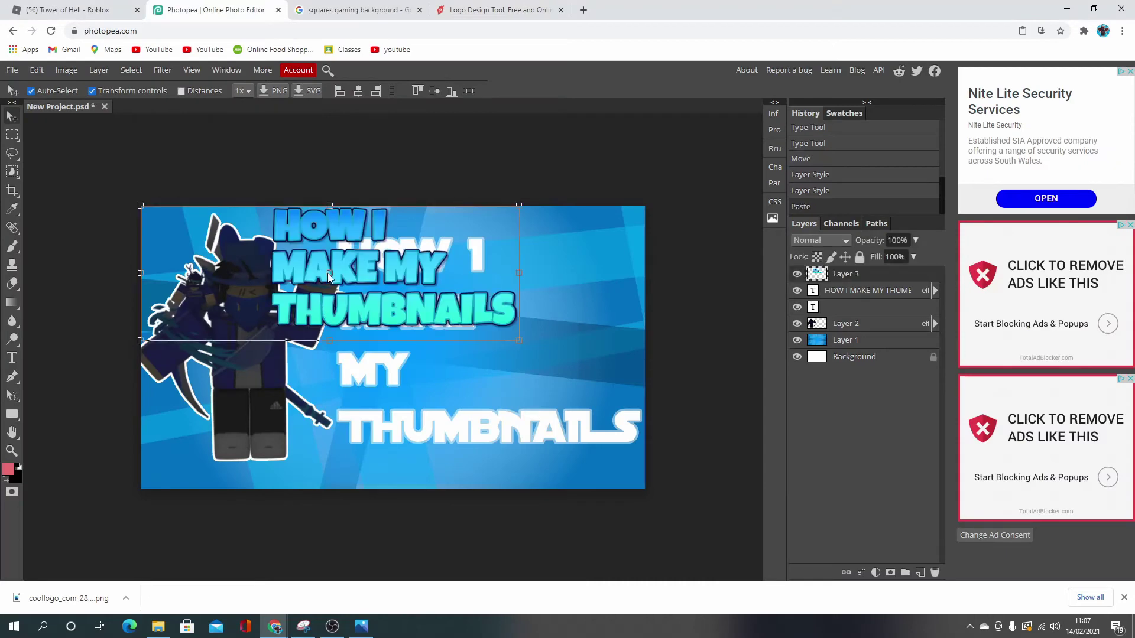
pyautogui.hotkey('ctrl', 't')
pyautogui.moveTo(393, 335); pyautogui.dragTo(474, 394)
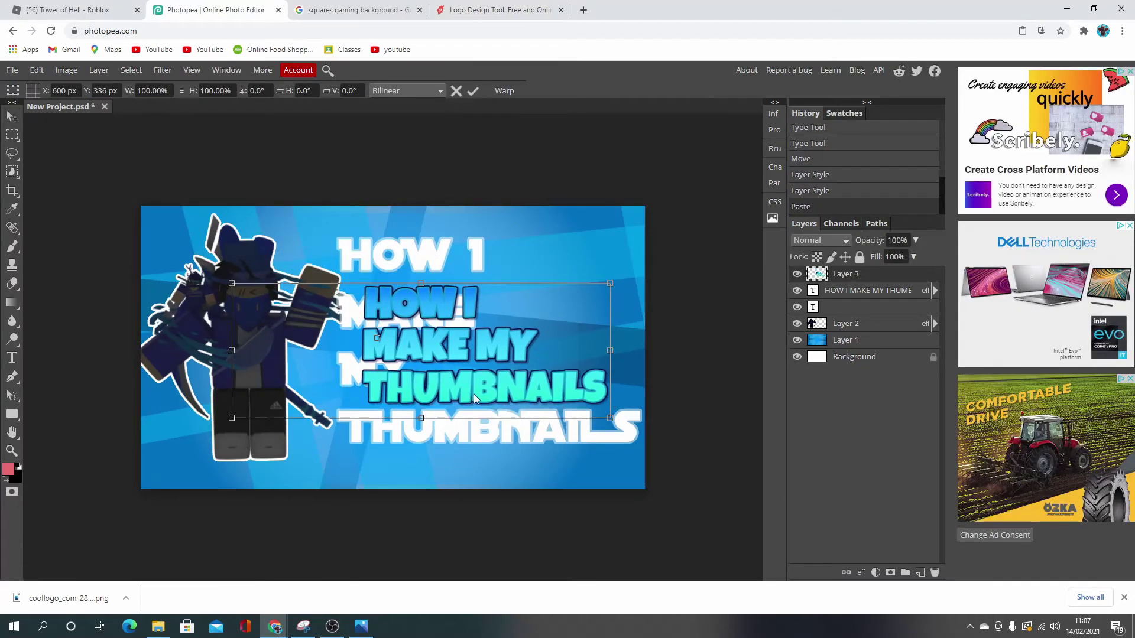
pyautogui.moveTo(612, 283); pyautogui.dragTo(678, 211)
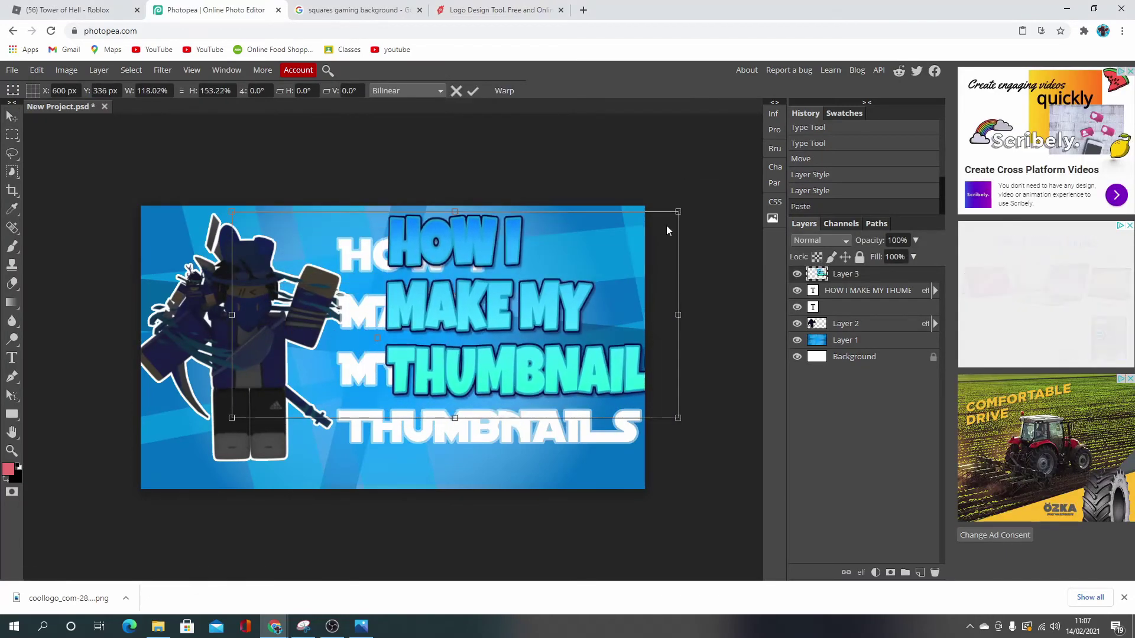
pyautogui.moveTo(677, 418); pyautogui.dragTo(619, 406)
pyautogui.moveTo(527, 362); pyautogui.dragTo(524, 418)
pyautogui.moveTo(433, 267); pyautogui.dragTo(433, 211)
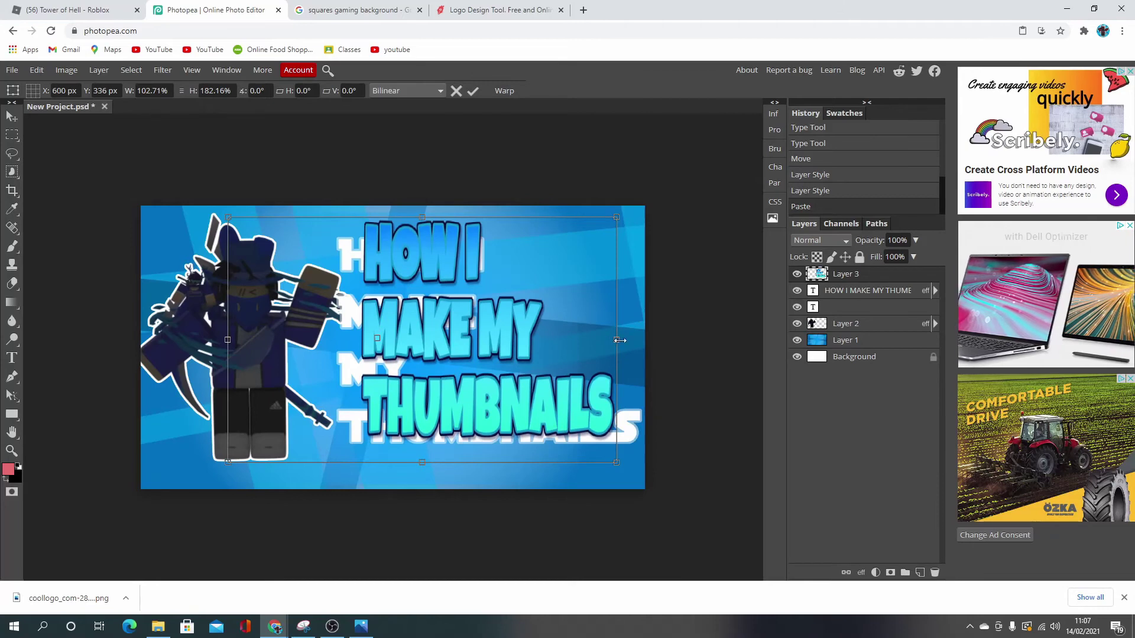
pyautogui.moveTo(616, 340); pyautogui.dragTo(751, 342)
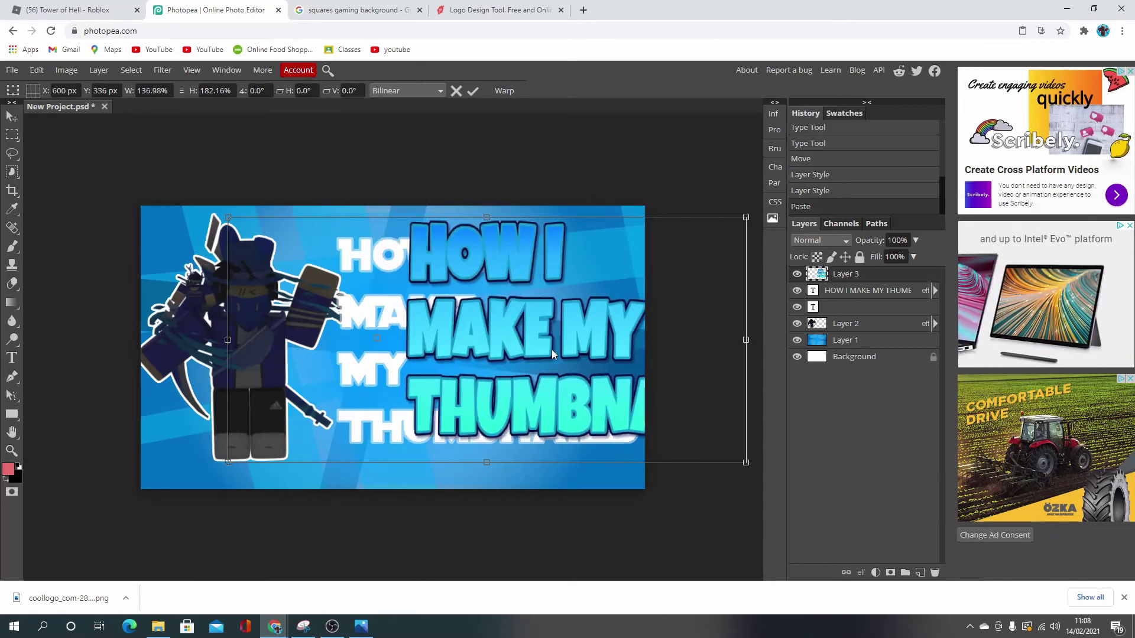
pyautogui.moveTo(552, 349); pyautogui.dragTo(444, 355)
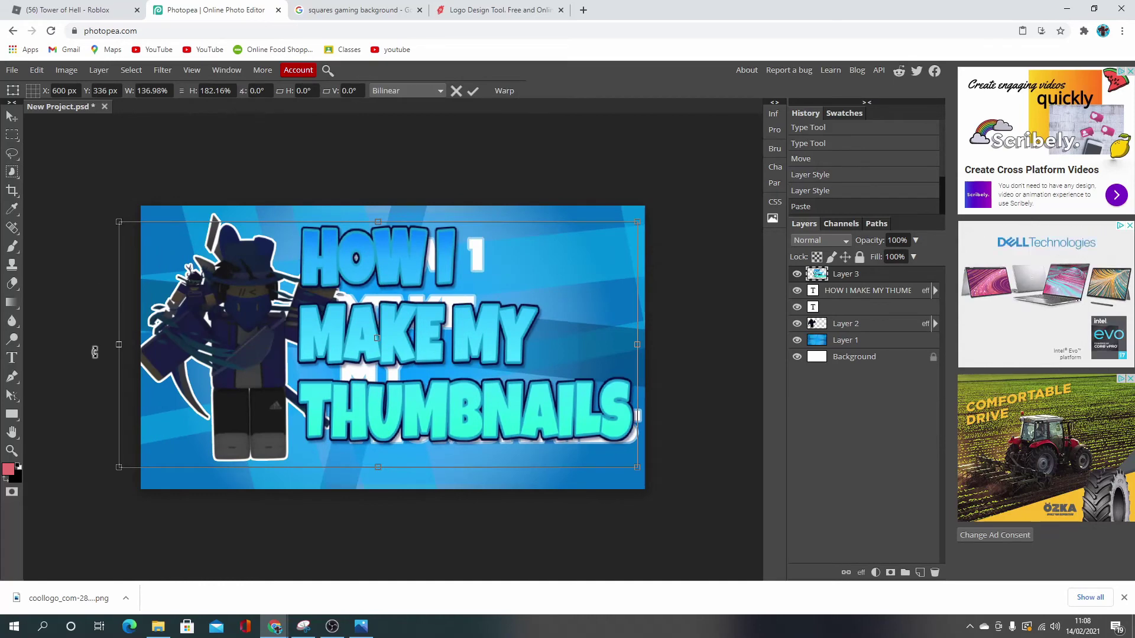
pyautogui.moveTo(120, 344); pyautogui.dragTo(139, 314)
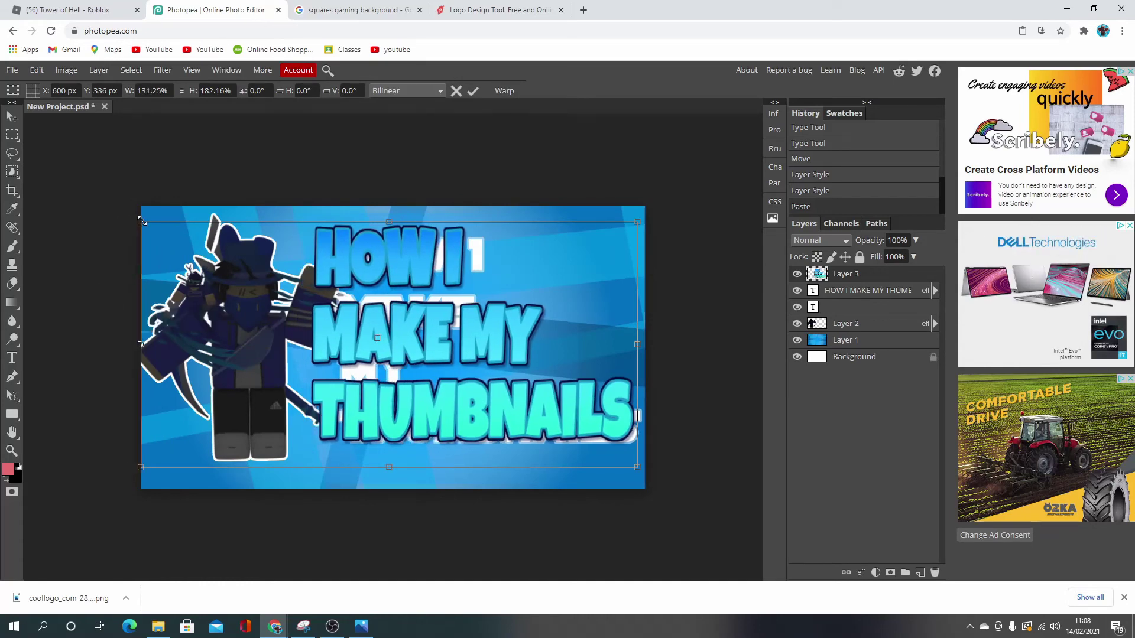
pyautogui.moveTo(140, 221); pyautogui.dragTo(180, 267)
# Give the logo a 13 px solid white Outer Glow, then squash it slightly and move it up
pyautogui.rightClick(923, 275)
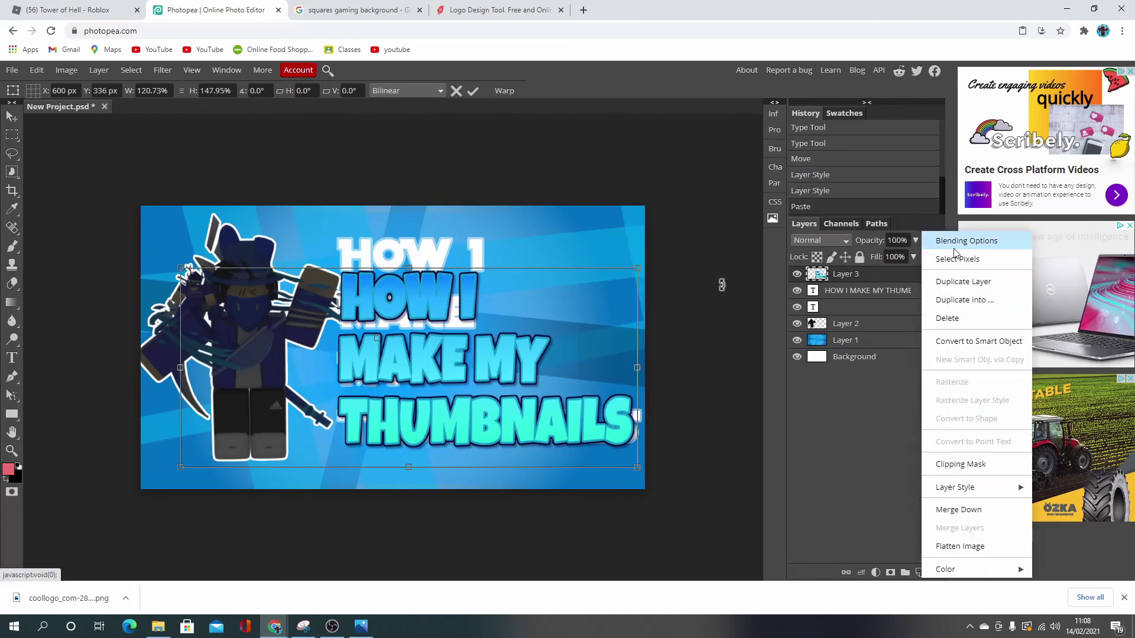
pyautogui.click(953, 251)
pyautogui.click(134, 354)
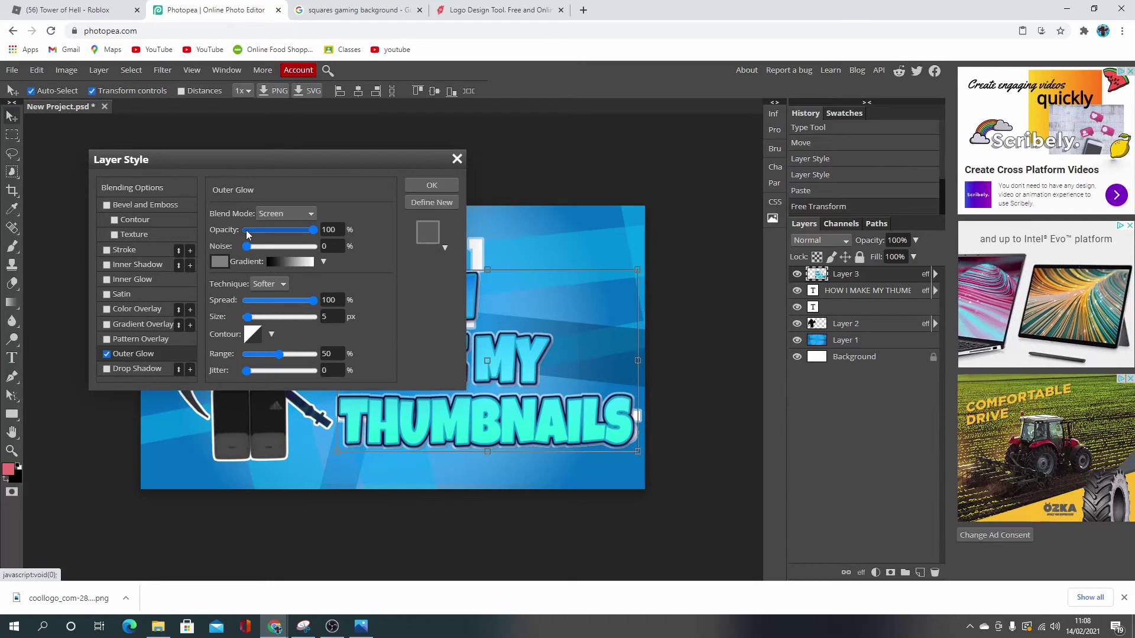
pyautogui.moveTo(247, 317)
pyautogui.mouseDown()
pyautogui.moveTo(288, 317)
pyautogui.moveTo(249, 317)
pyautogui.mouseUp()
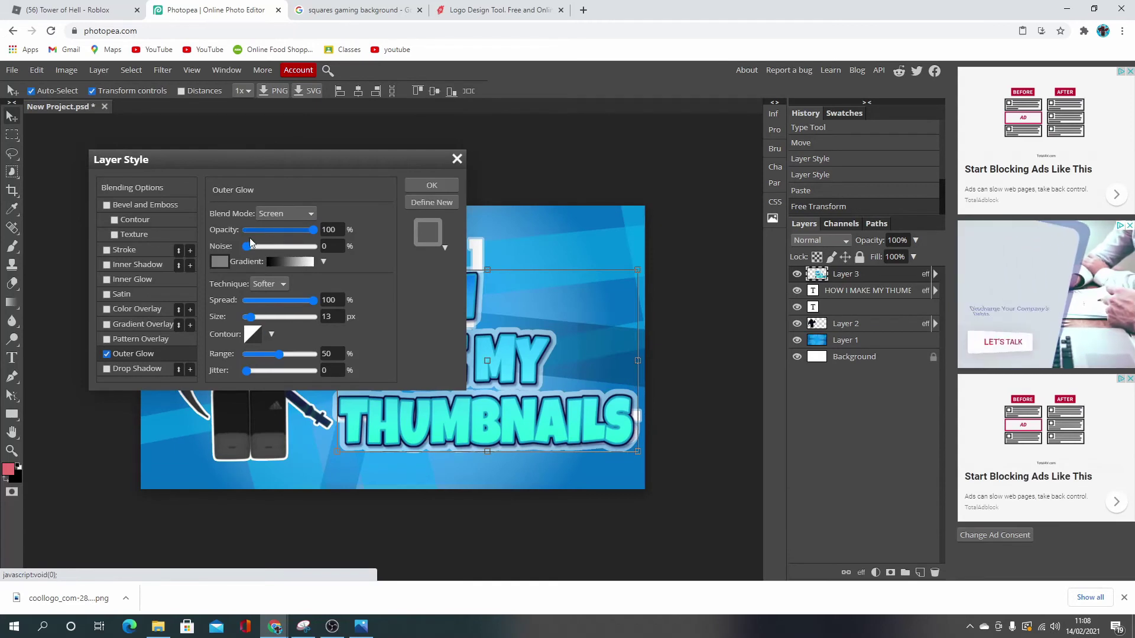
pyautogui.click(219, 262)
pyautogui.click(456, 387)
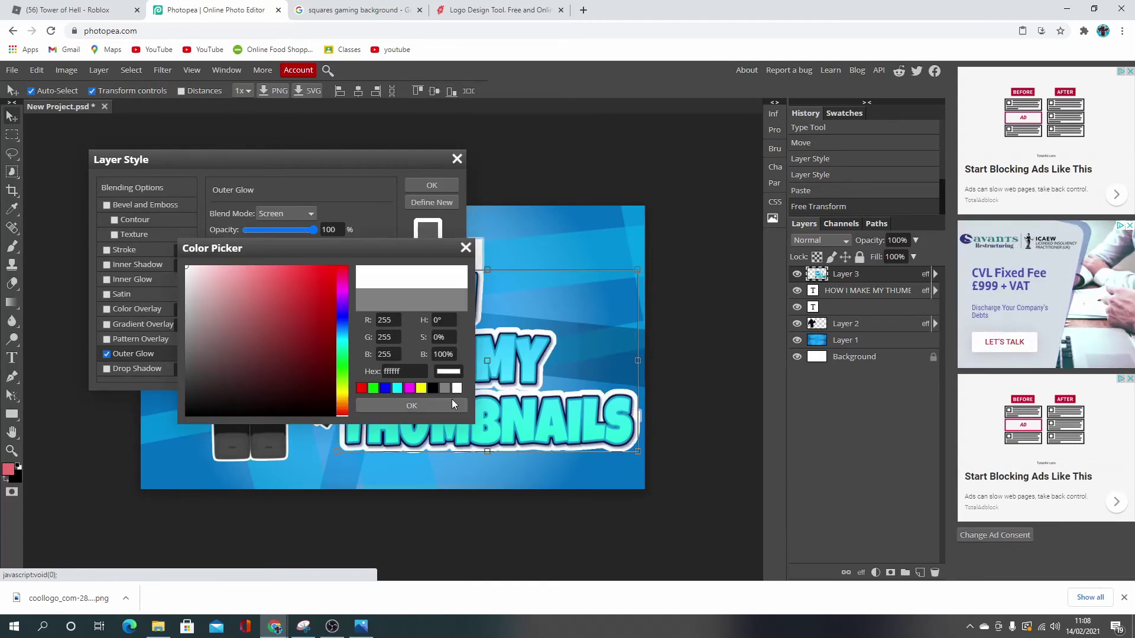
pyautogui.click(452, 405)
pyautogui.click(323, 264)
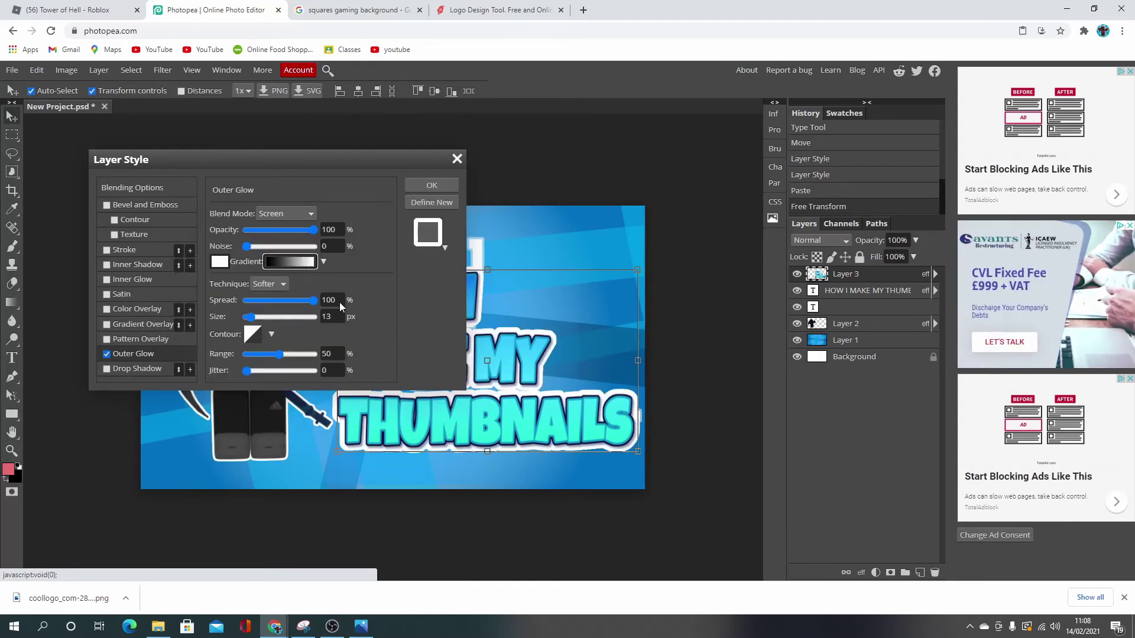
pyautogui.moveTo(419, 372); pyautogui.dragTo(81, 370)
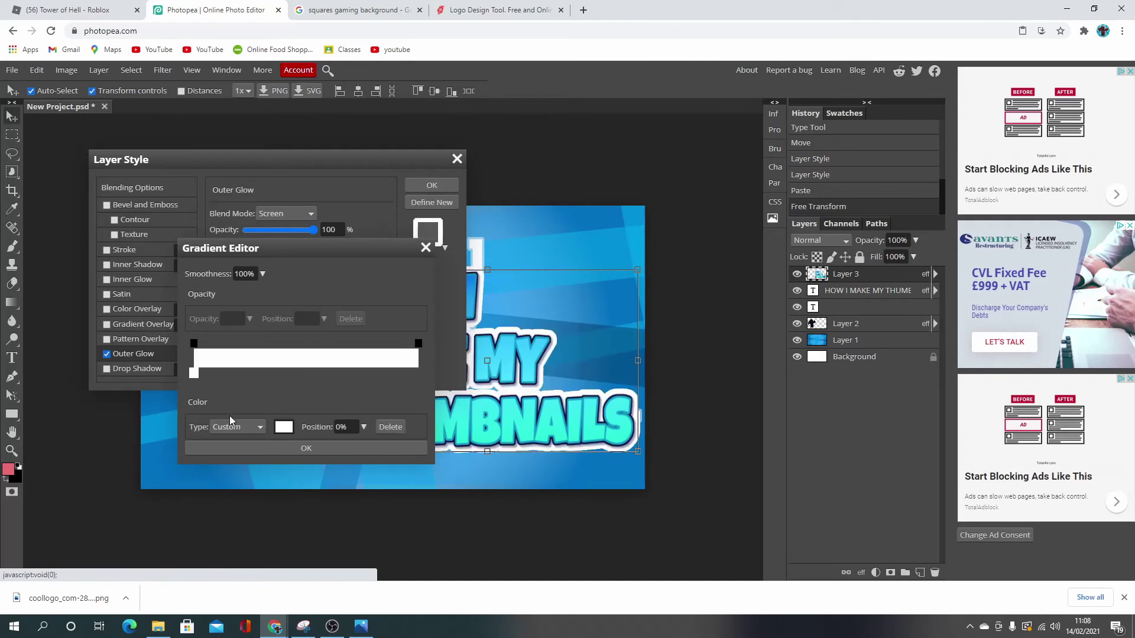
pyautogui.click(262, 449)
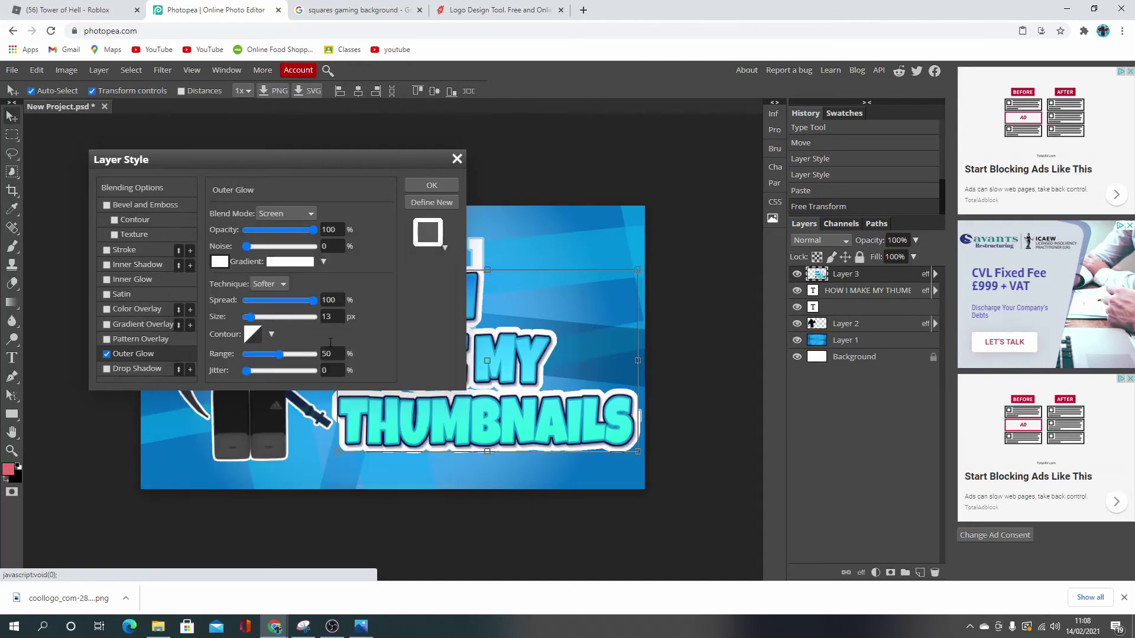
pyautogui.click(412, 188)
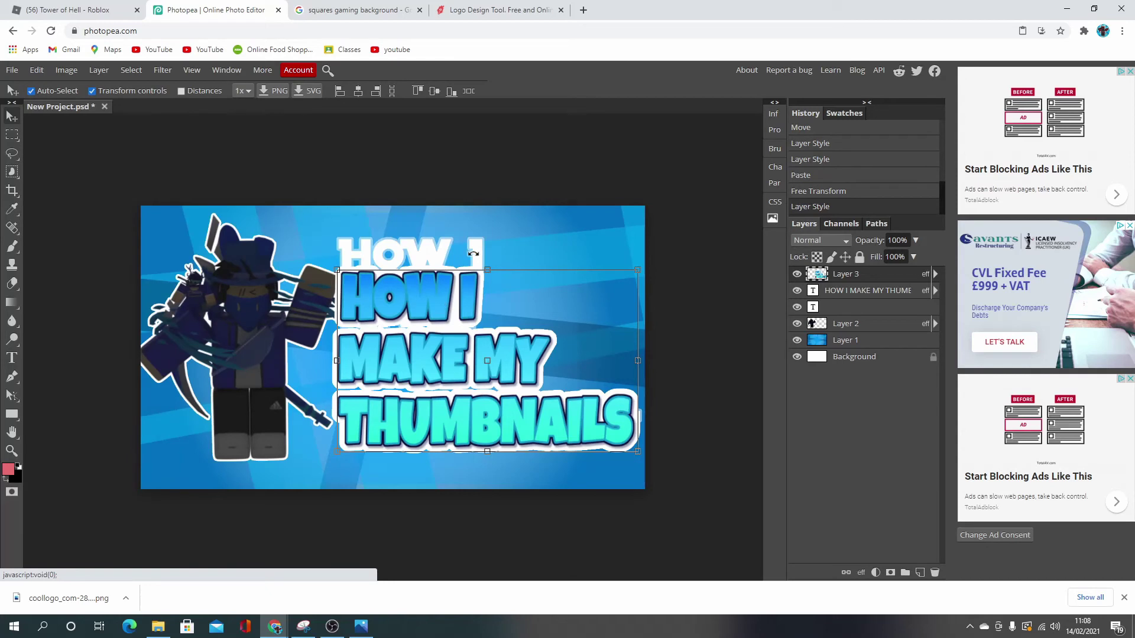
pyautogui.moveTo(487, 270); pyautogui.dragTo(488, 292)
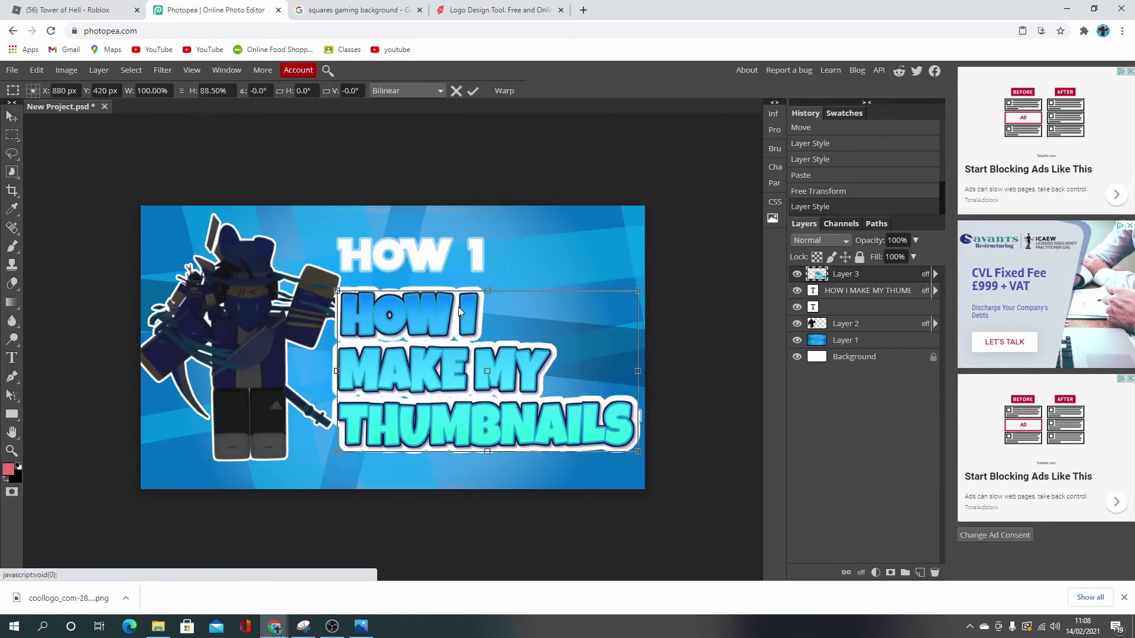
pyautogui.moveTo(440, 322); pyautogui.dragTo(445, 291)
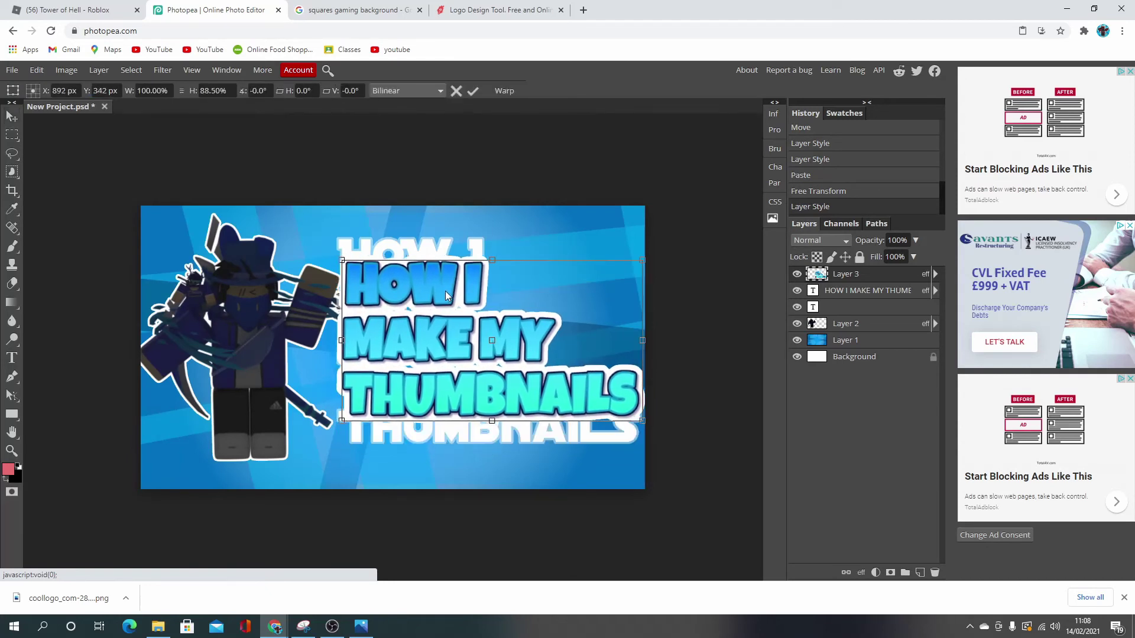
# Delete the cyan logo layer (Layer 3) and dismiss the browser's download bar
pyautogui.rightClick(854, 277)
pyautogui.click(880, 318)
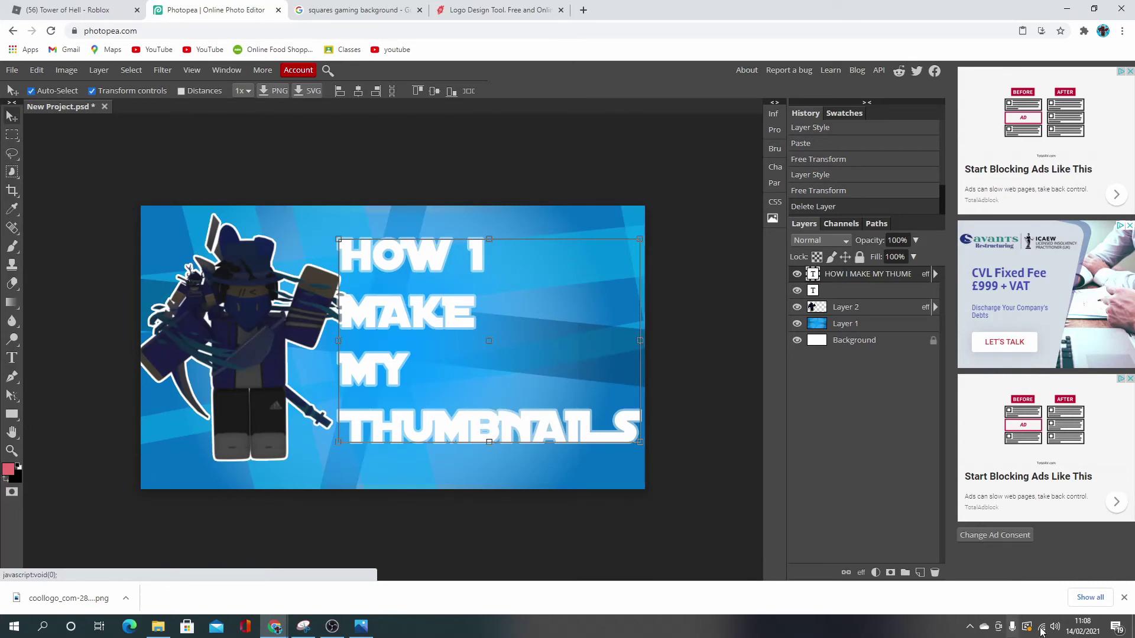
pyautogui.click(1124, 597)
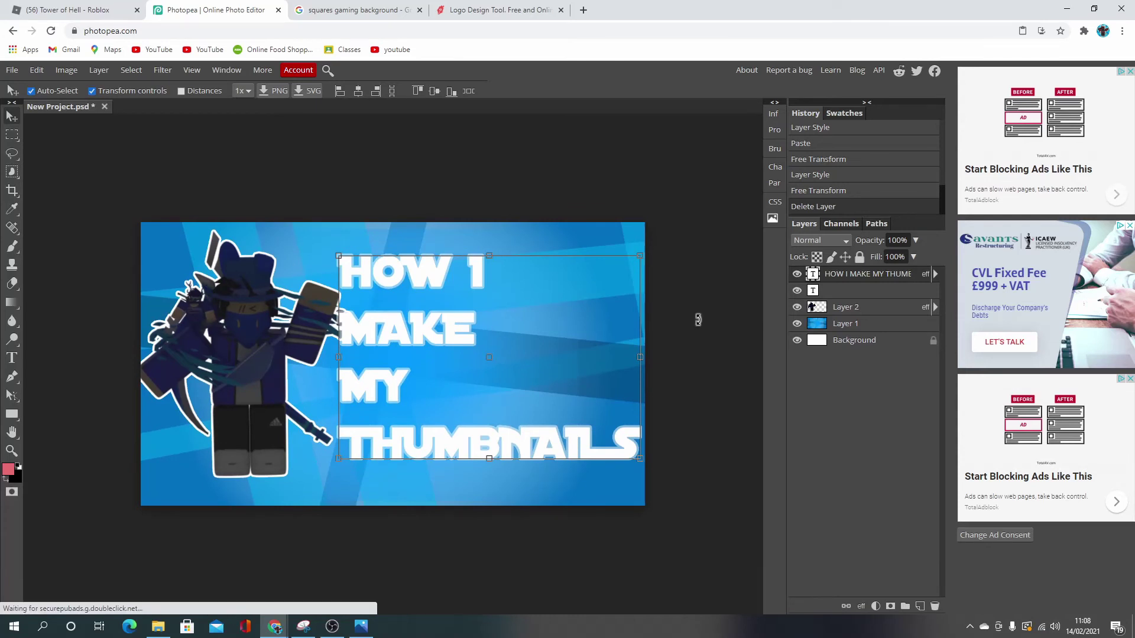
# Draw a thin rectangle along the left canvas edge and give it a white Color Overlay
pyautogui.click(13, 415)
pyautogui.rightClick(17, 418)
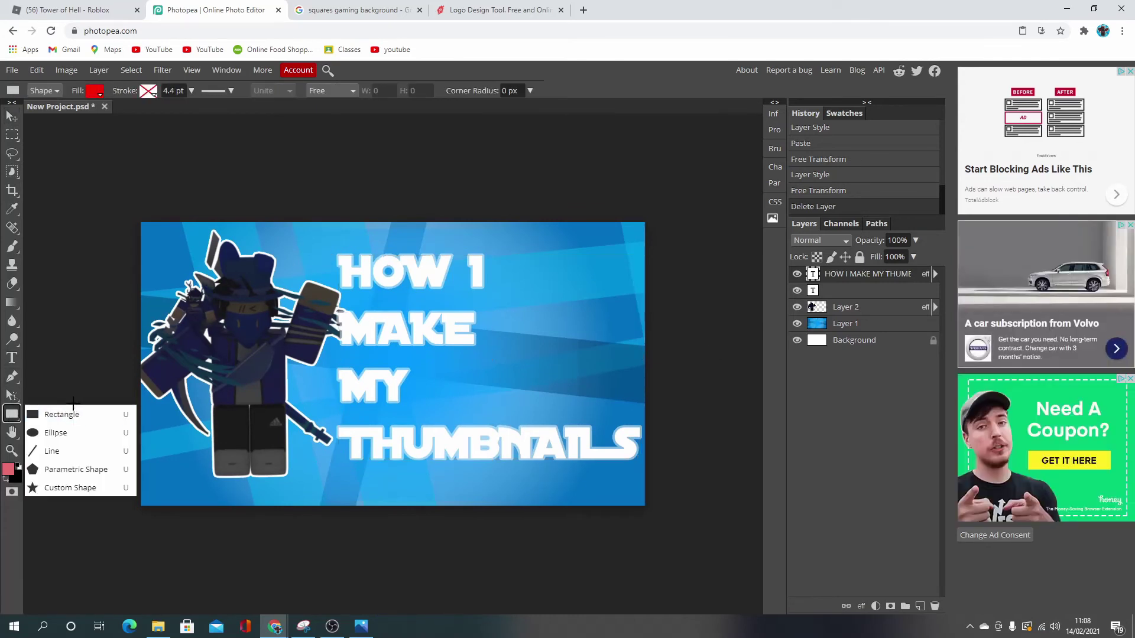
pyautogui.click(61, 413)
pyautogui.rightClick(11, 415)
pyautogui.click(54, 418)
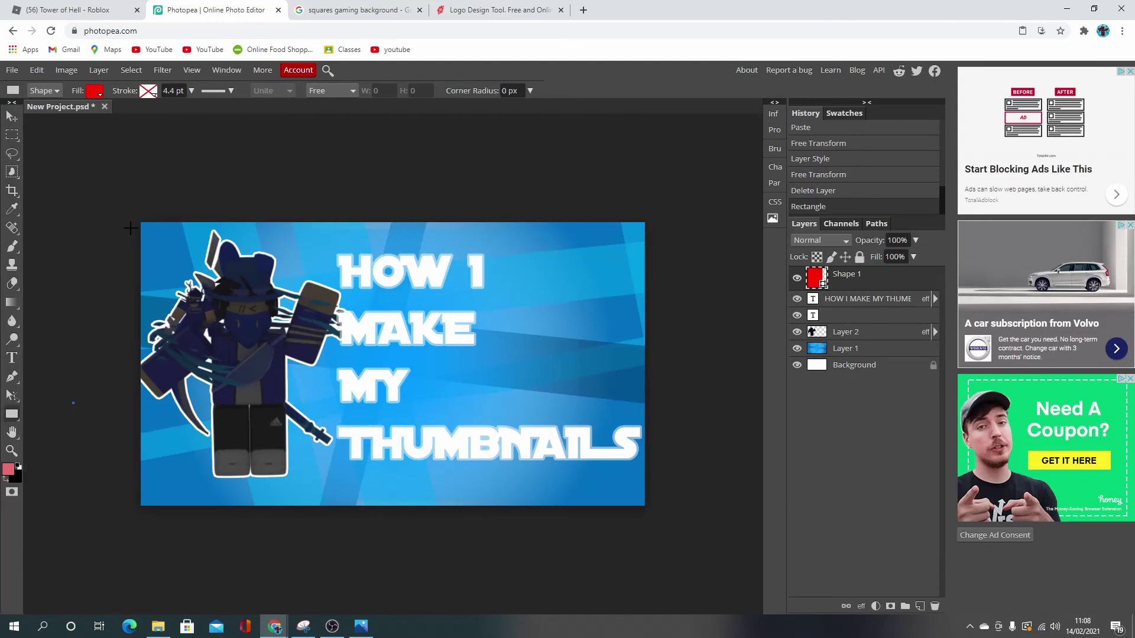
pyautogui.moveTo(132, 223); pyautogui.dragTo(146, 508)
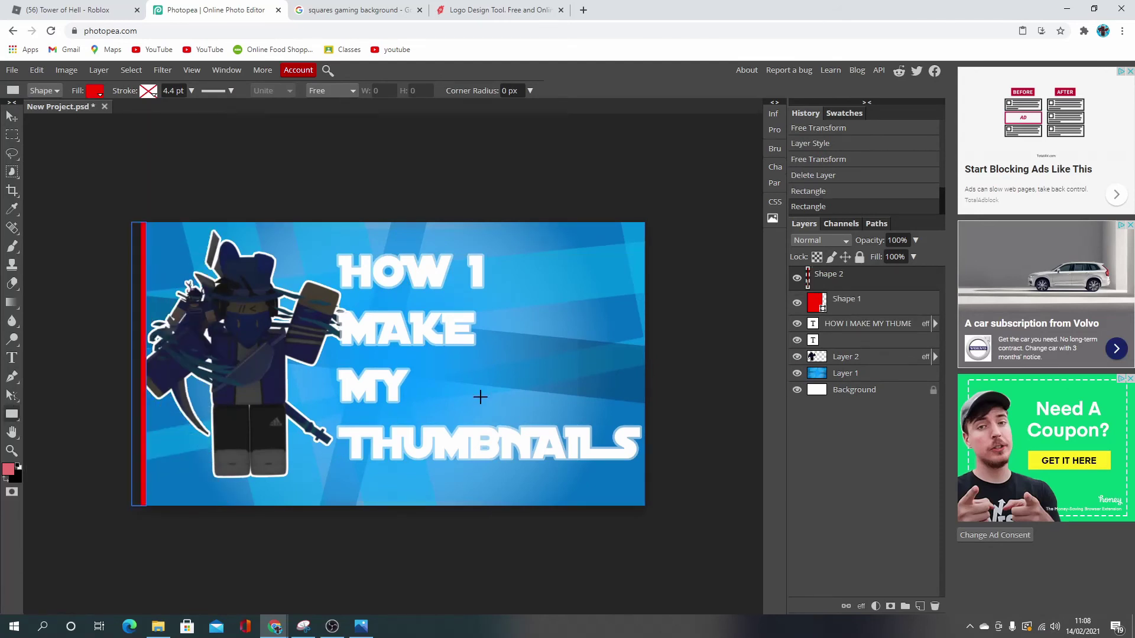
pyautogui.rightClick(852, 276)
pyautogui.click(890, 274)
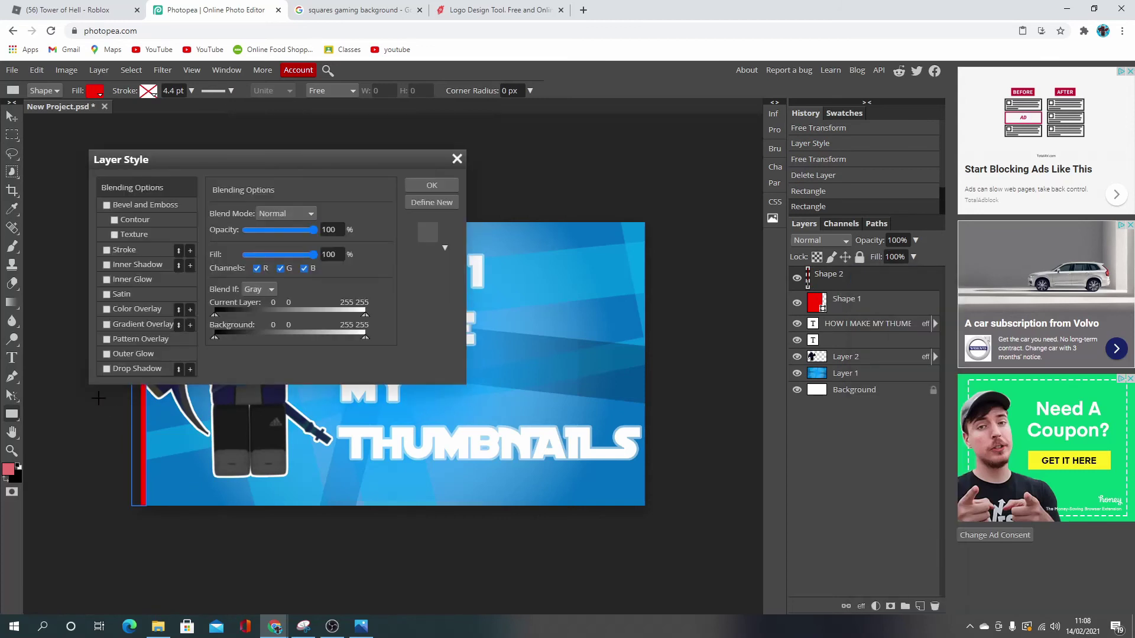
pyautogui.click(128, 308)
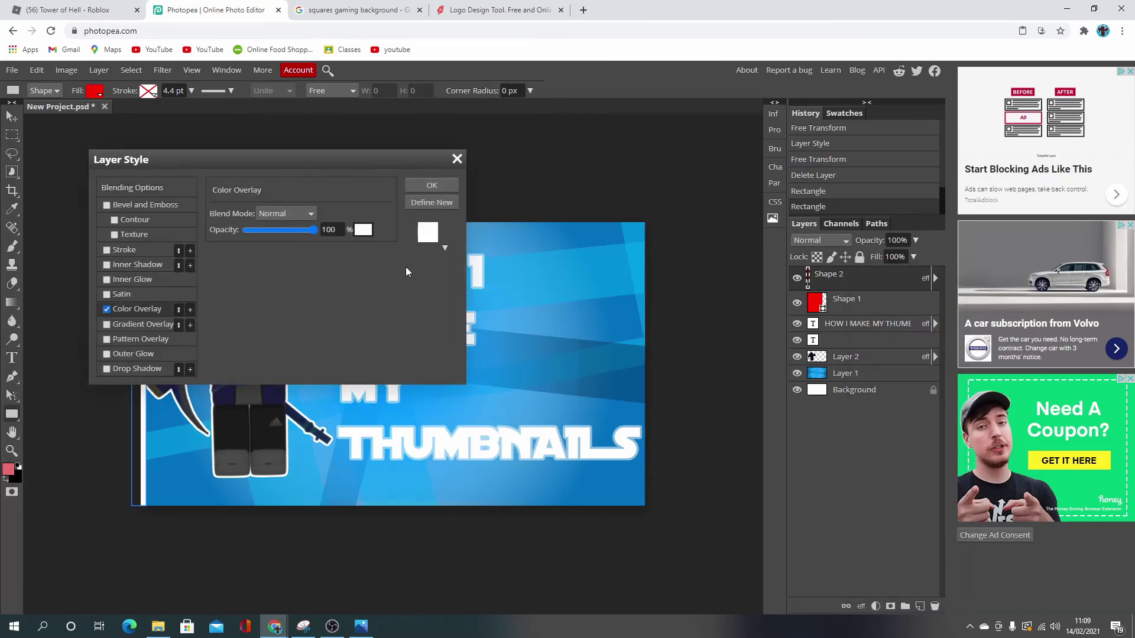
pyautogui.click(427, 185)
# Draw red rectangle bars along the bottom, right and top canvas edges
pyautogui.moveTo(128, 495); pyautogui.dragTo(646, 507)
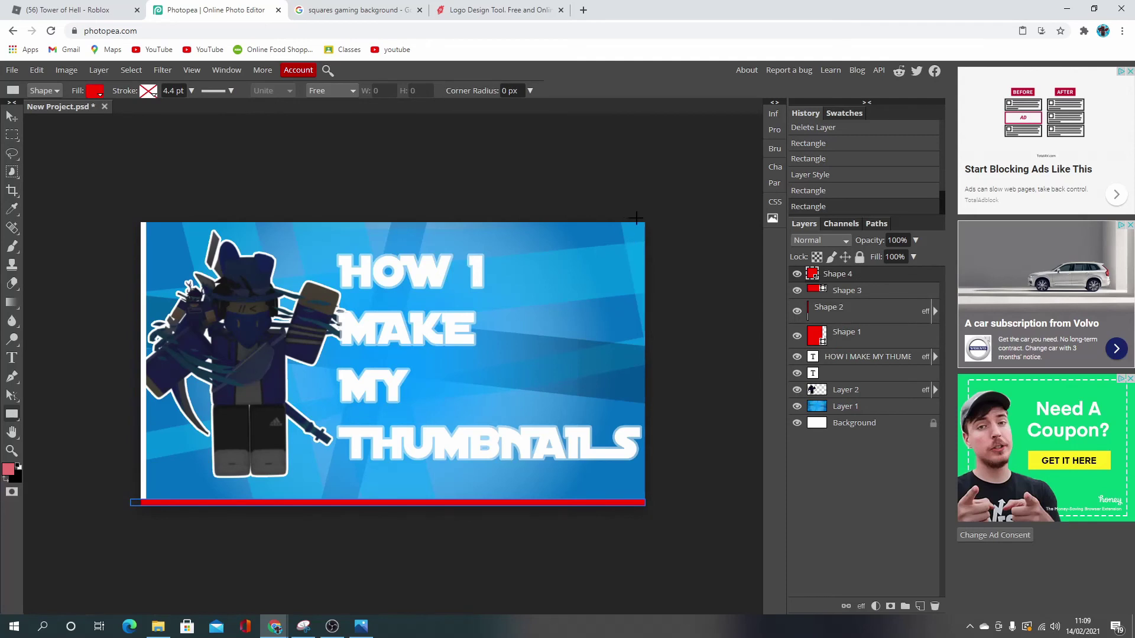
pyautogui.moveTo(635, 218); pyautogui.dragTo(649, 503)
pyautogui.moveTo(140, 220); pyautogui.dragTo(652, 225)
# Give the top, right and bottom bars (Shape 7, 6, 4) a white Color Overlay
pyautogui.rightClick(849, 274)
pyautogui.click(870, 275)
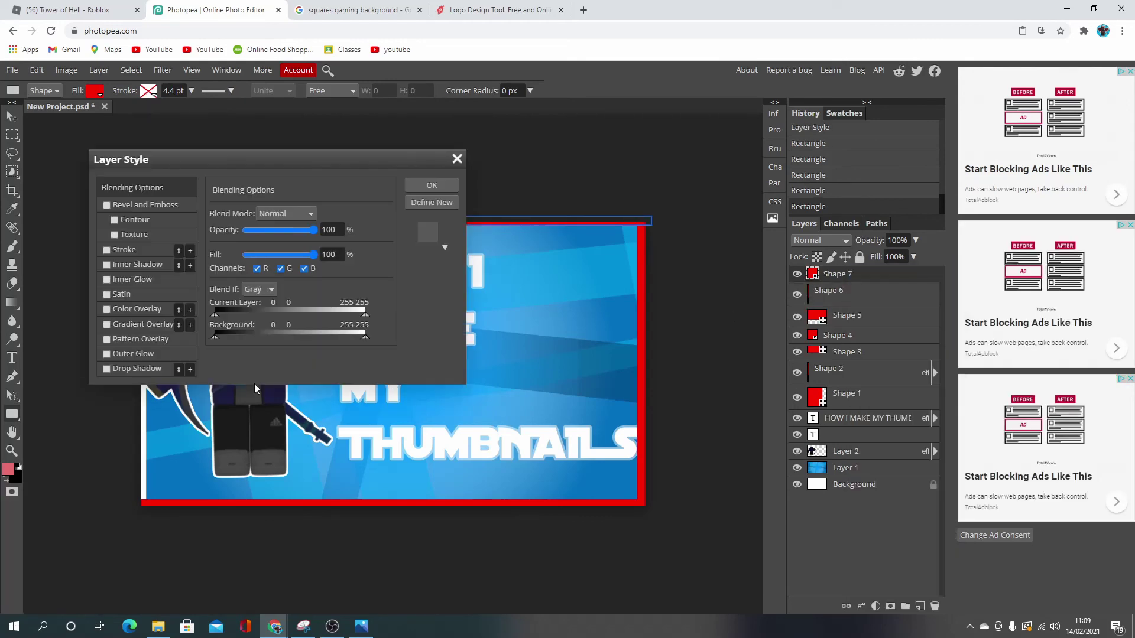
pyautogui.click(135, 309)
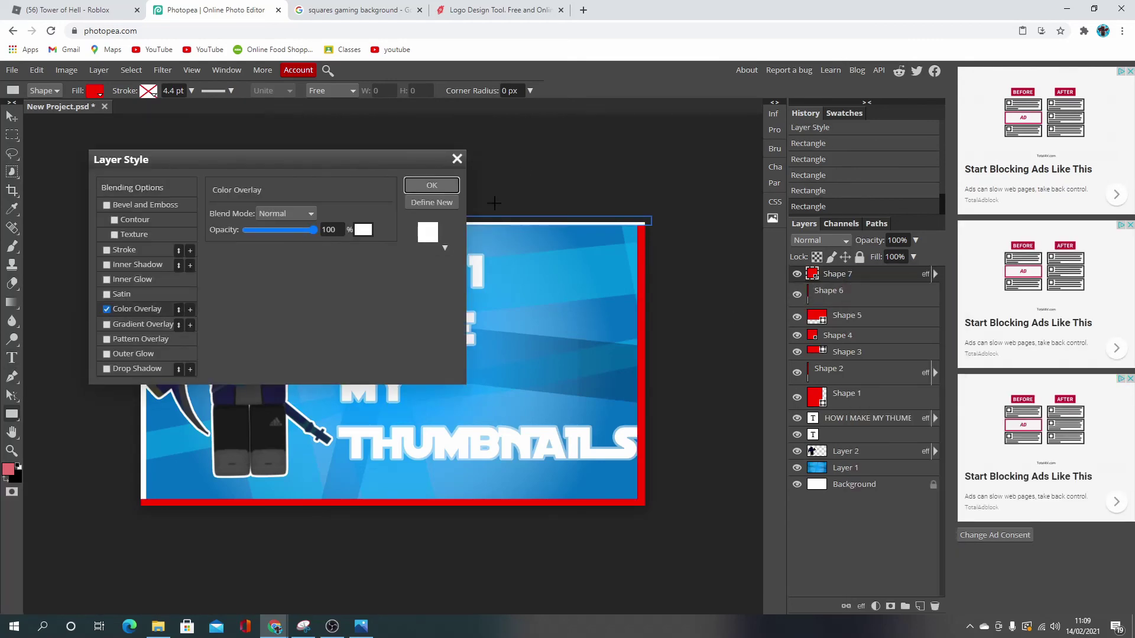
pyautogui.click(432, 185)
pyautogui.moveTo(850, 296)
pyautogui.mouseDown()
pyautogui.moveTo(838, 337)
pyautogui.moveTo(863, 299)
pyautogui.mouseUp()
pyautogui.rightClick(863, 298)
pyautogui.click(871, 276)
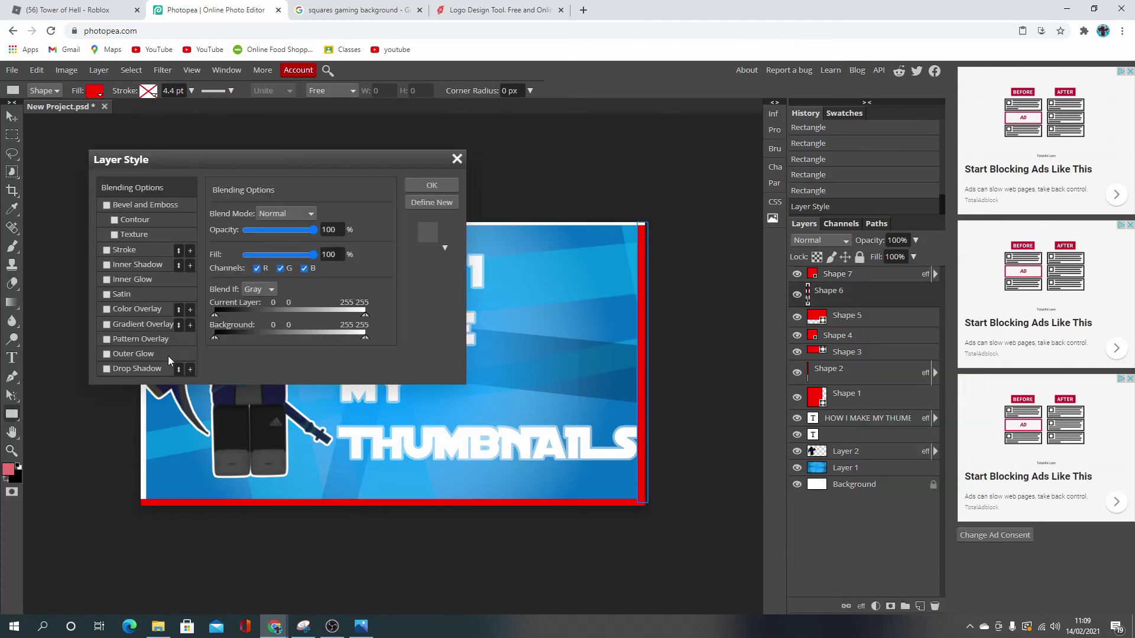
pyautogui.click(135, 309)
pyautogui.click(432, 185)
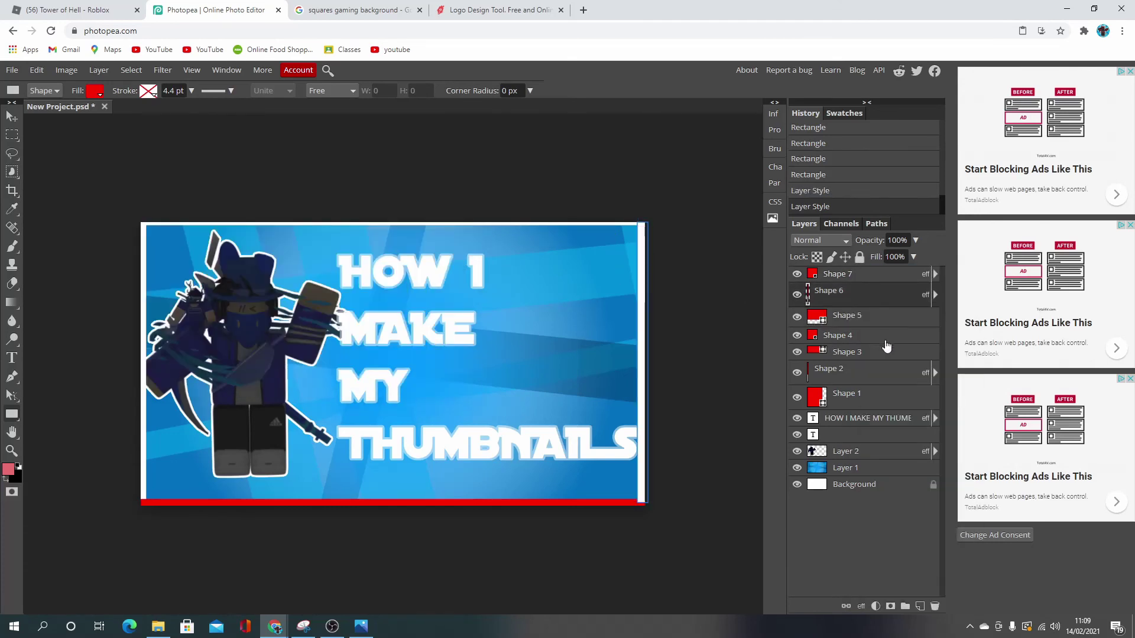
pyautogui.click(842, 337)
pyautogui.rightClick(842, 336)
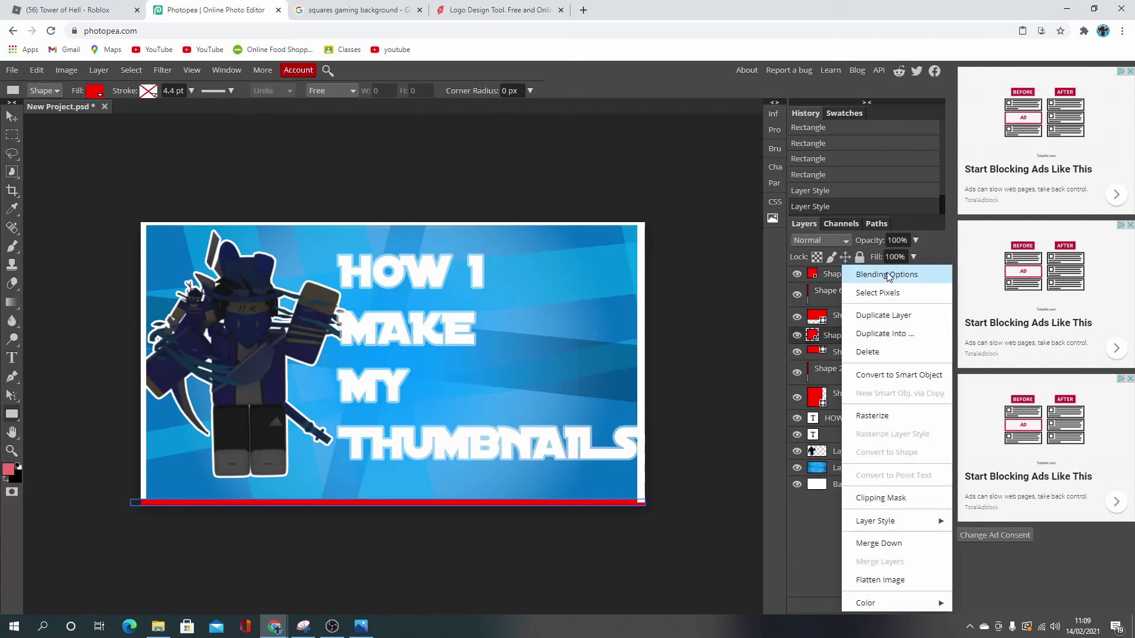
pyautogui.click(868, 273)
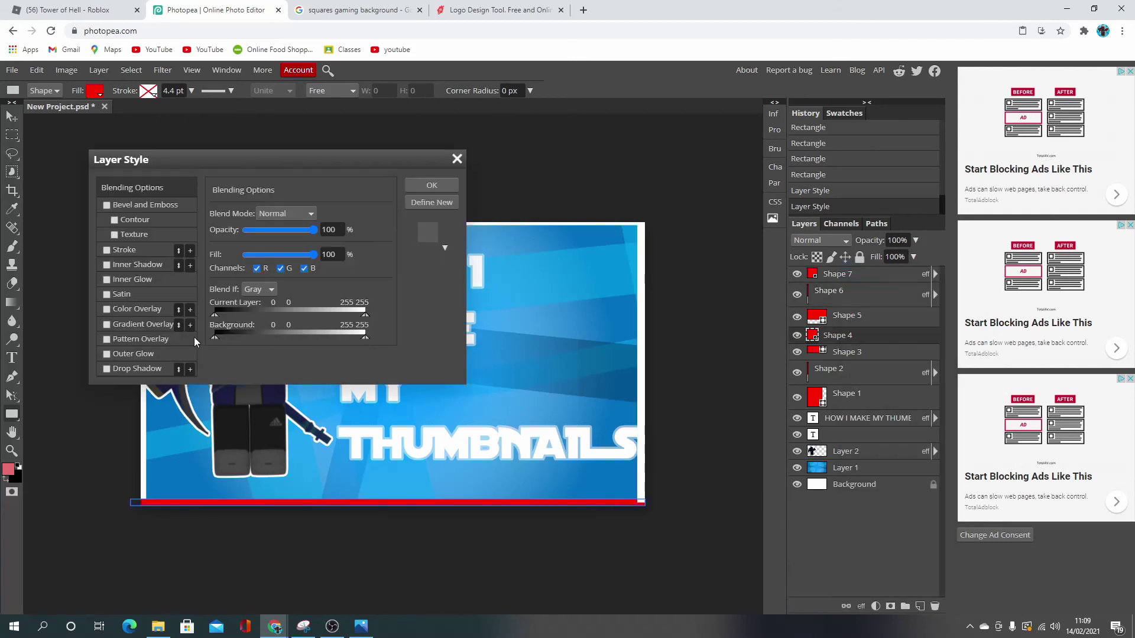
pyautogui.click(118, 308)
pyautogui.click(431, 185)
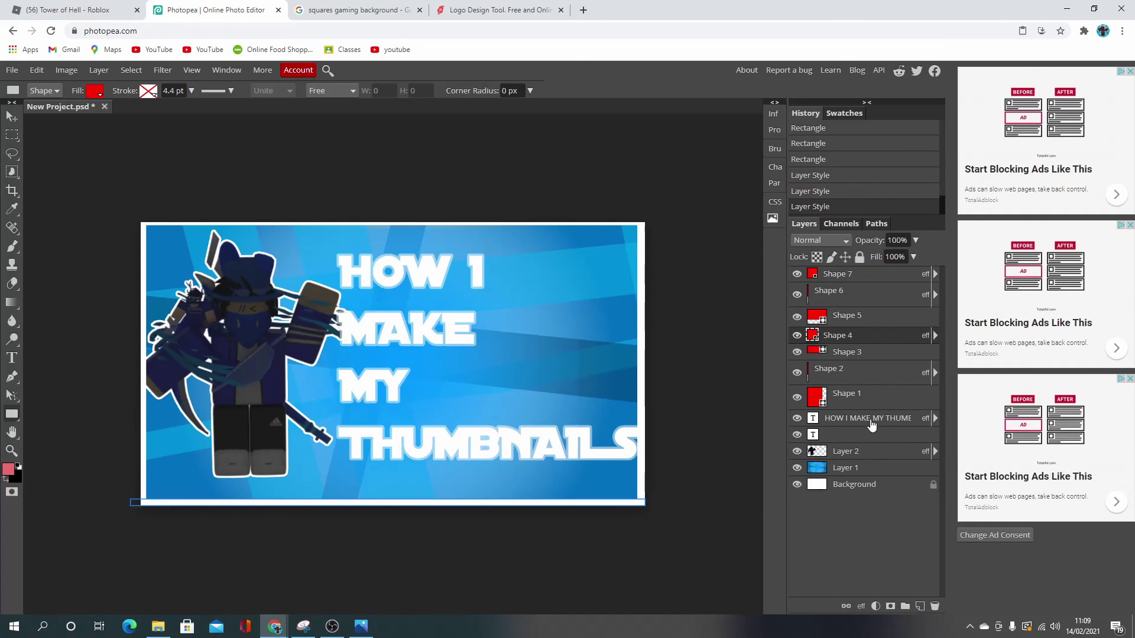
# Shift the title text layer slightly to the left
pyautogui.click(871, 424)
pyautogui.click(12, 116)
pyautogui.moveTo(416, 335); pyautogui.dragTo(403, 335)
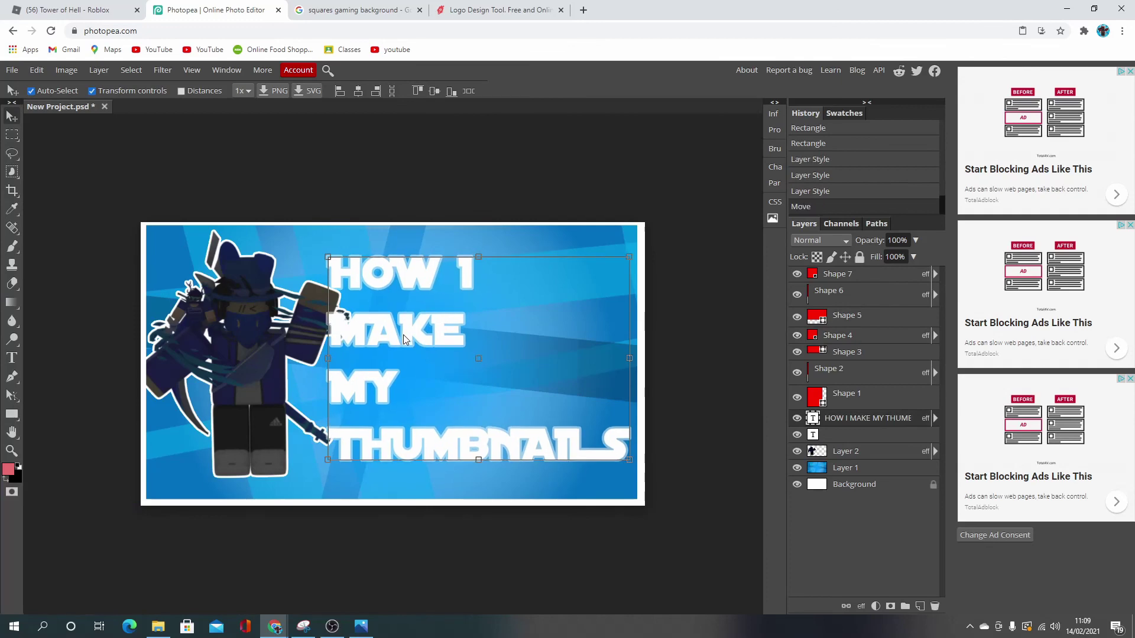